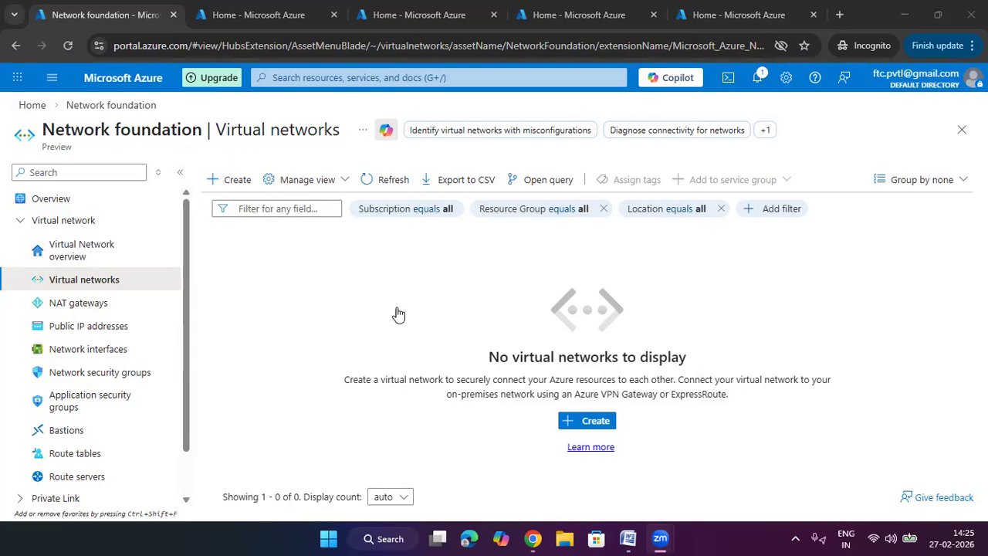
- Start a new virtual network and create a new resource group named az700 for it
click(567, 421)
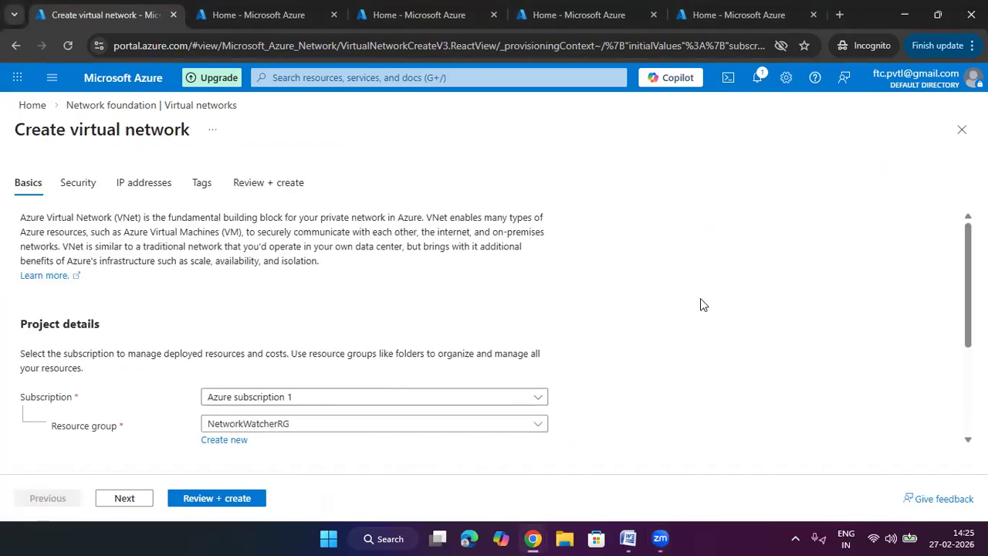
scroll(700, 298, down, 2)
click(233, 295)
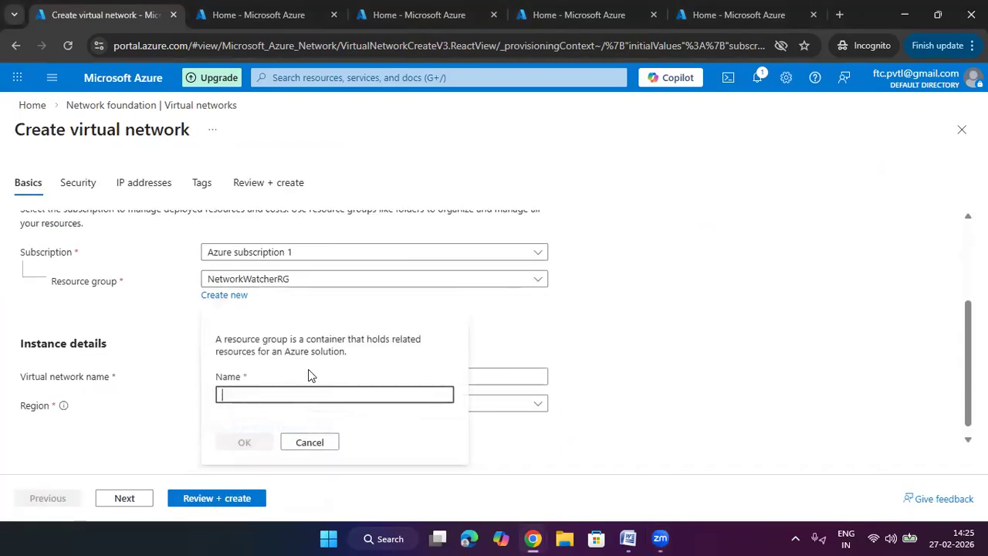
text(az700)
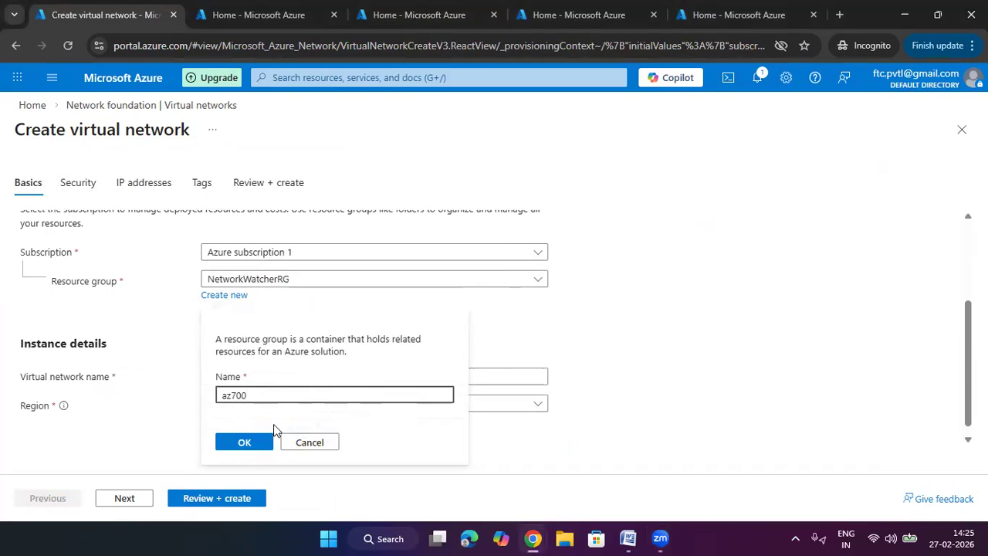
click(263, 441)
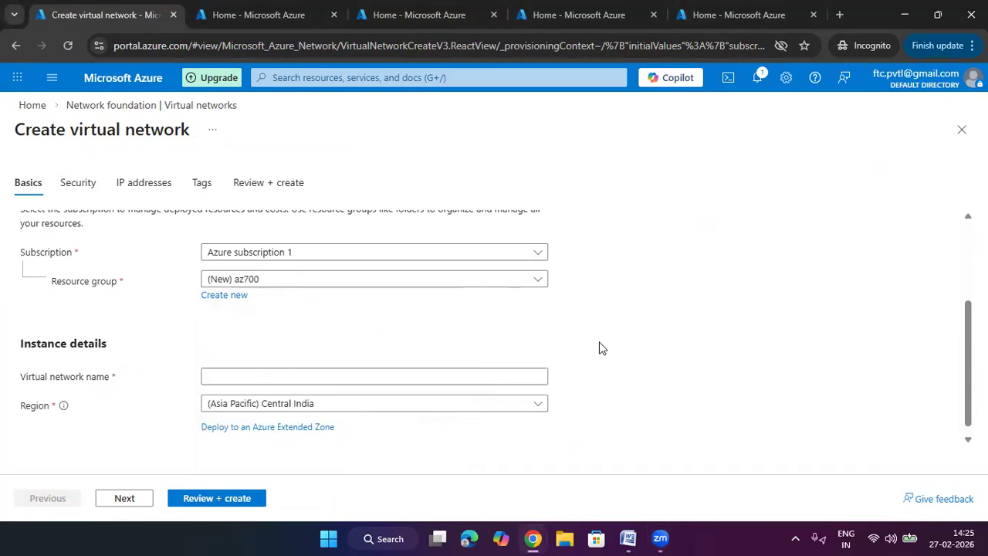
- Name the virtual network with the owner's first name followed by "-vnet"
click(361, 375)
text(ra)
key(BackSpace)
key(BackSpace)
text(raghuvee)
- Add a second IPv4 address space to the new virtual network
click(124, 503)
scroll(478, 391, down, 1)
scroll(479, 391, down, 1)
click(161, 430)
click(120, 450)
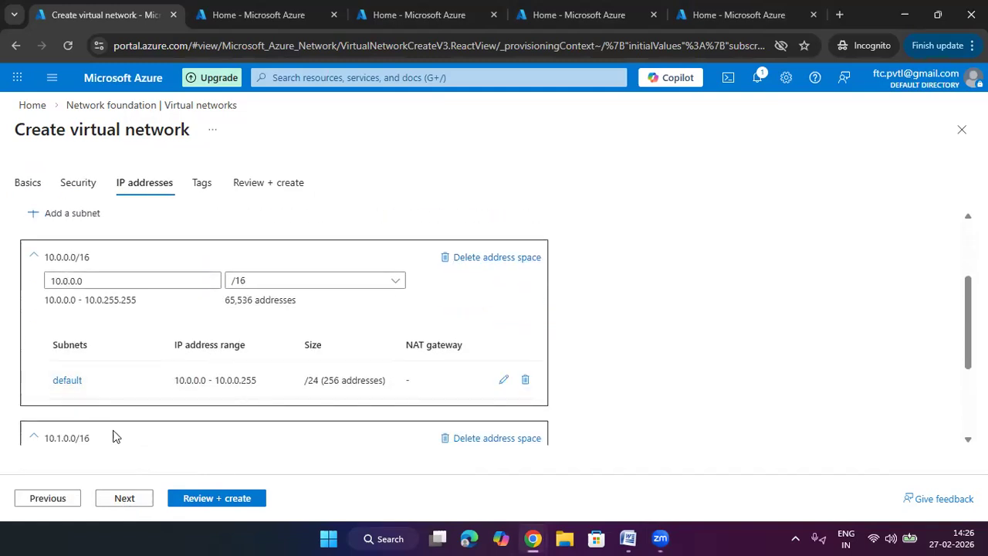
- Set the second IPv4 address space to 192.168.1.0 with prefix size /24
scroll(331, 409, down, 2)
drag(150, 304, 4, 307)
text(192.168.1.)
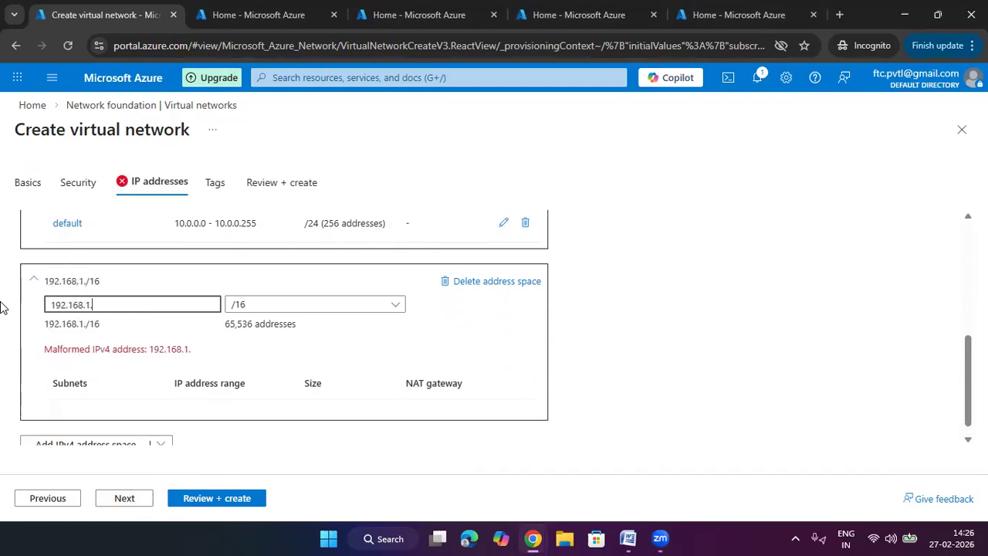
text(0)
key(Tab)
key(Down)
key(Down)
key(Down)
key(Down)
key(Down)
key(Down)
key(Down)
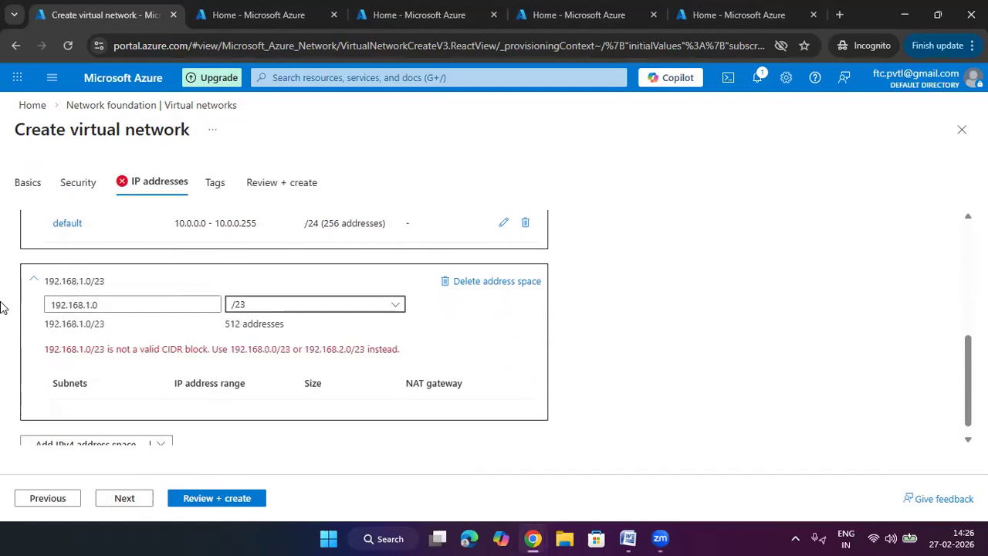
key(Down)
- Validate and create the virtual network, and open the deployed resource from the deployment details
click(222, 506)
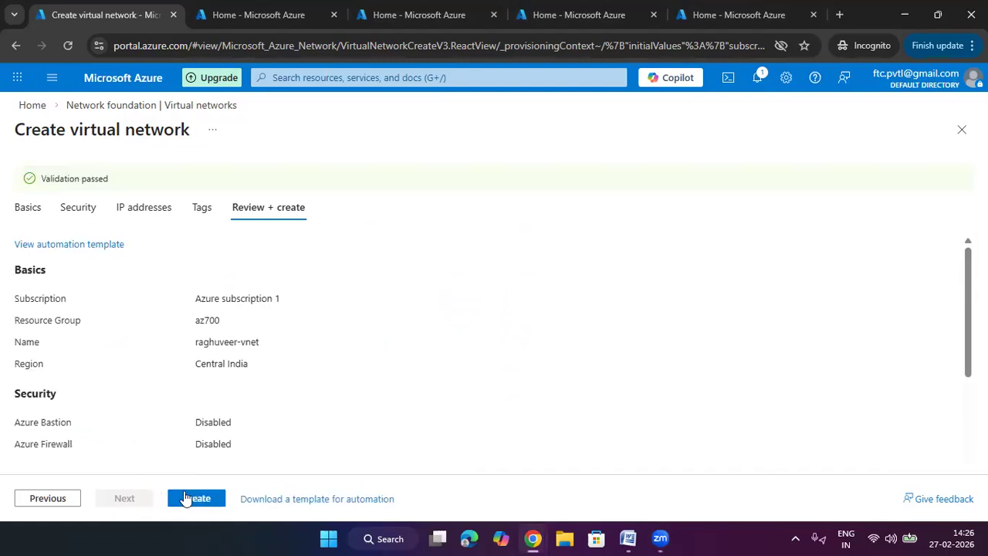
click(216, 499)
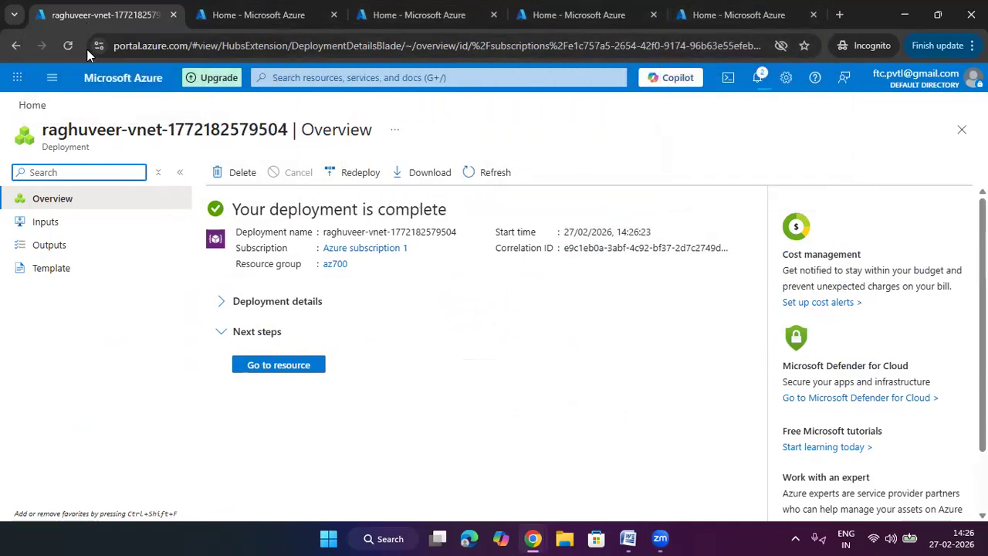
click(258, 301)
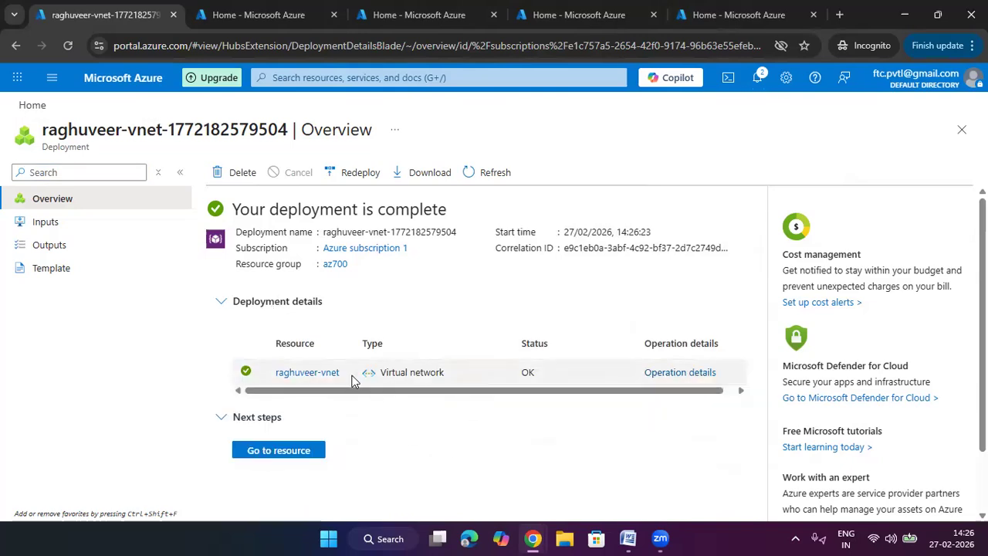
click(343, 374)
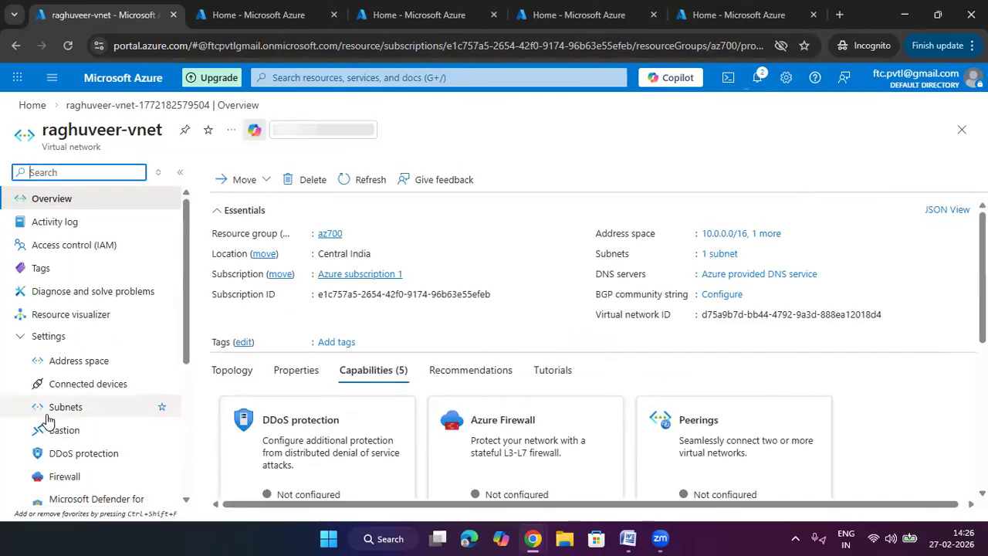
- Start adding a subnet named frontend to the virtual network
click(48, 410)
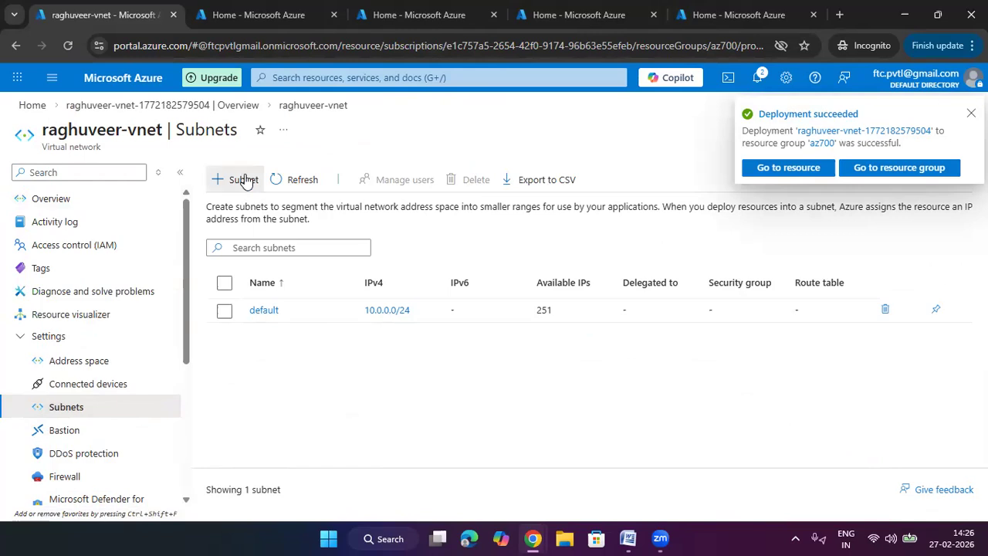
click(240, 179)
click(627, 222)
key(ctrl+a)
text(f)
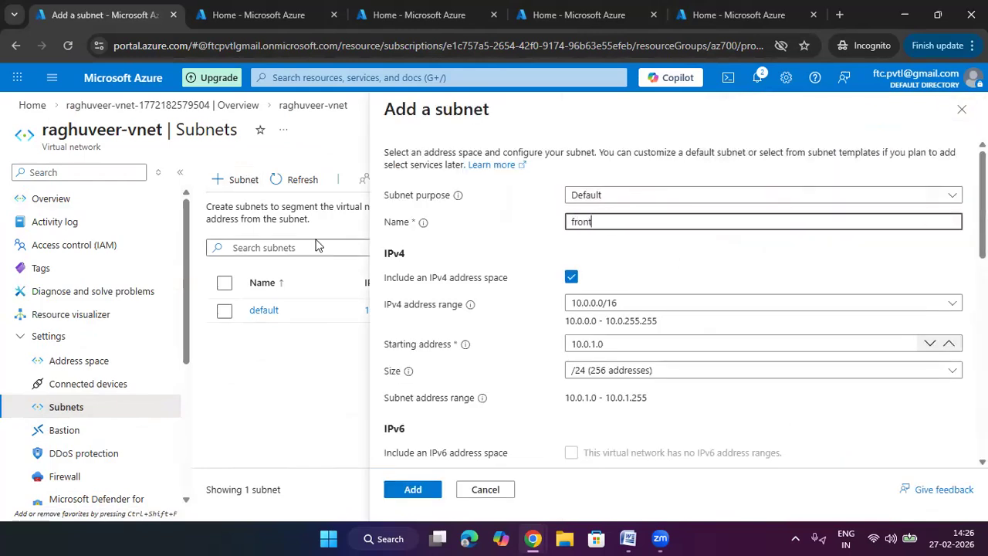
- Place the frontend subnet in the 192.168.1.0/24 range with size /26 (64 addresses) and add it
click(611, 305)
click(609, 379)
double_click(630, 344)
click(638, 370)
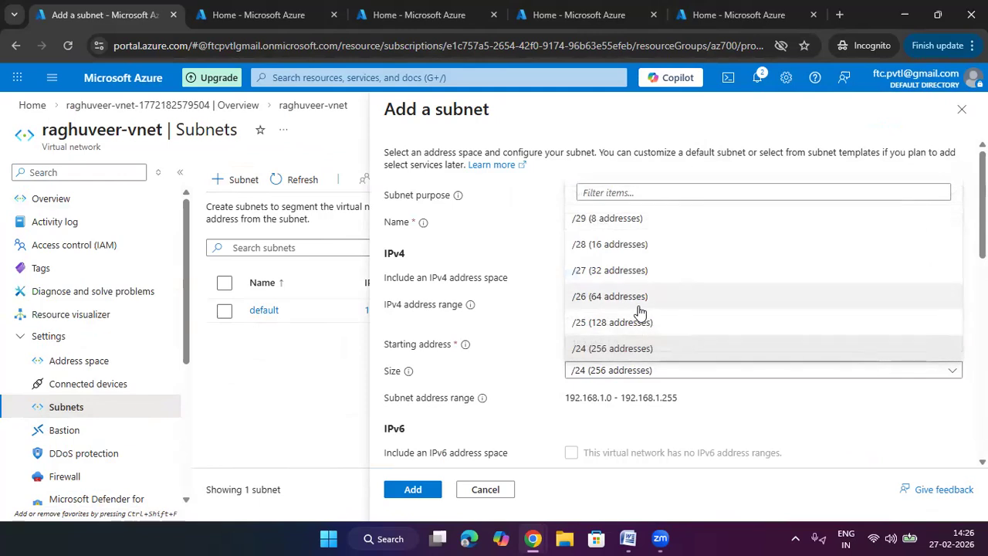
click(637, 297)
click(413, 489)
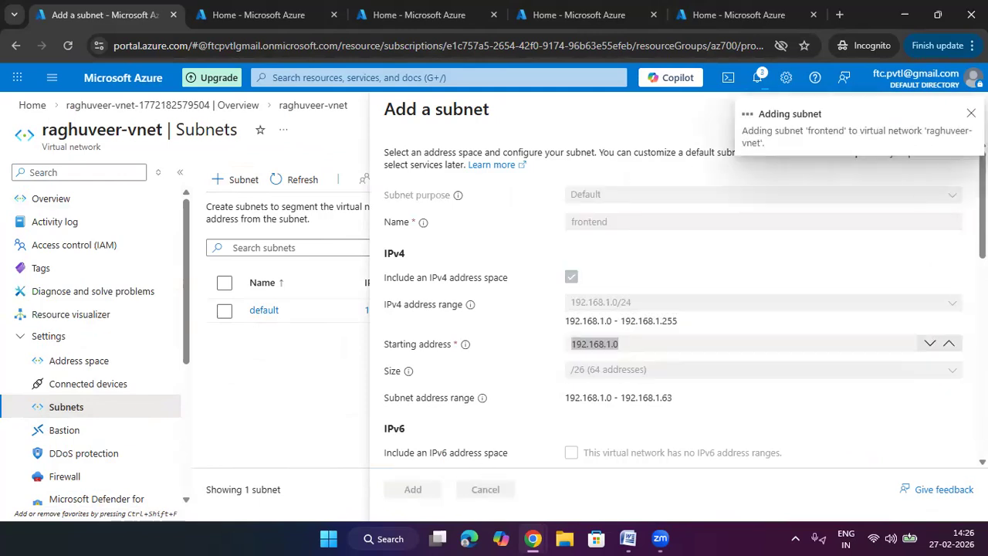
- Start another subnet named backend in the 192.168.1.0/24 address range
click(247, 178)
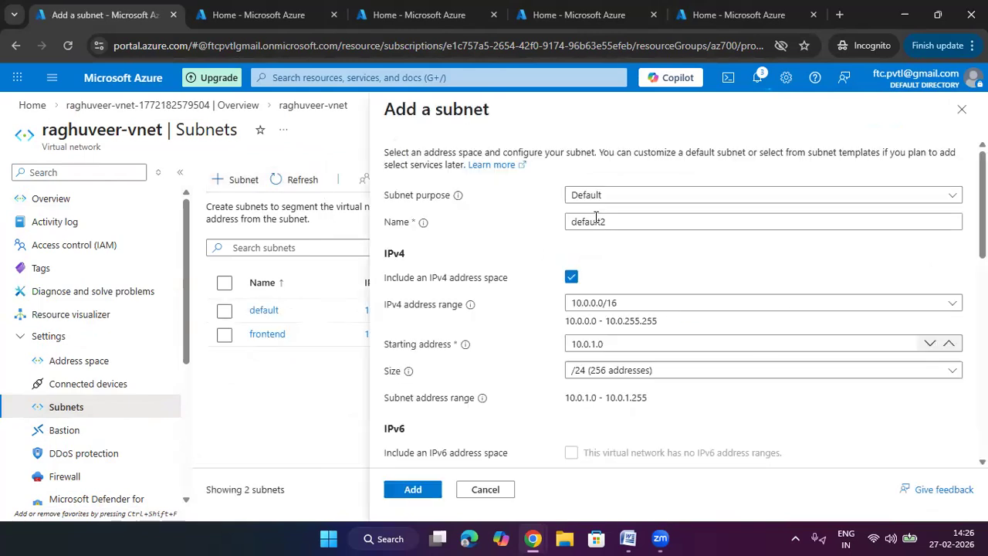
drag(622, 221, 455, 245)
text(b)
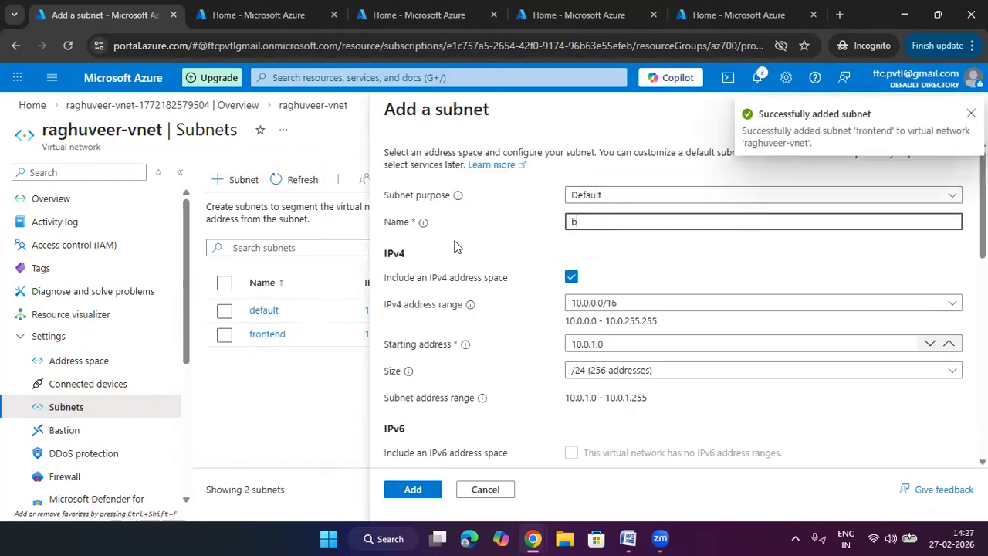
click(591, 302)
click(624, 376)
- Set the backend subnet's starting address to 192.168.1.64 with size /26 (64 addresses) and add it
click(647, 344)
key(BackSpace)
key(BackSpace)
key(BackSpace)
text(64)
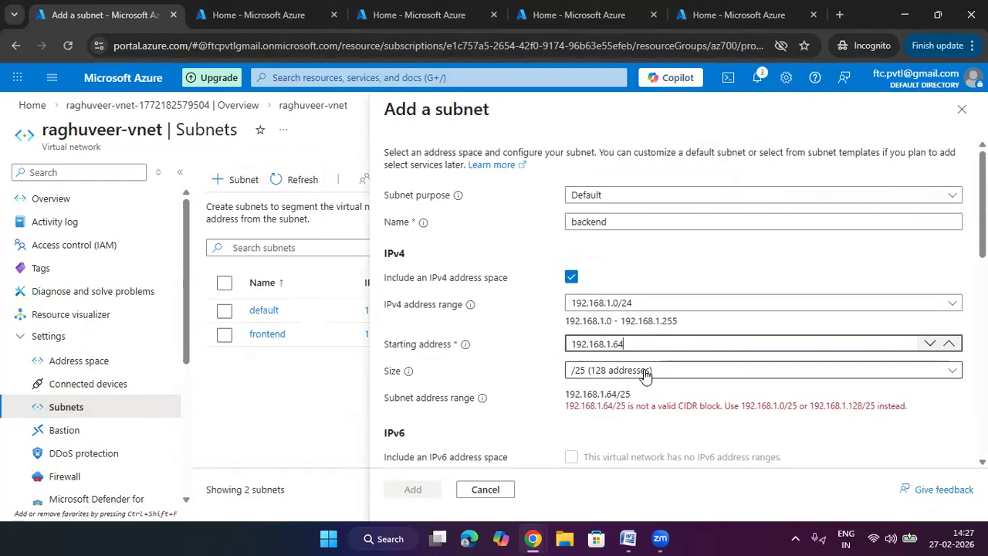
click(645, 370)
click(645, 300)
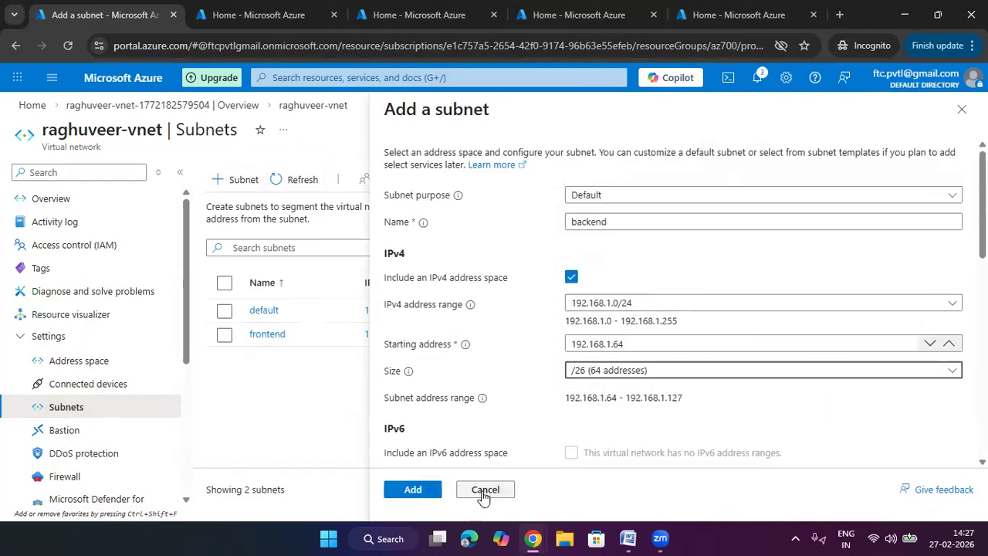
click(423, 489)
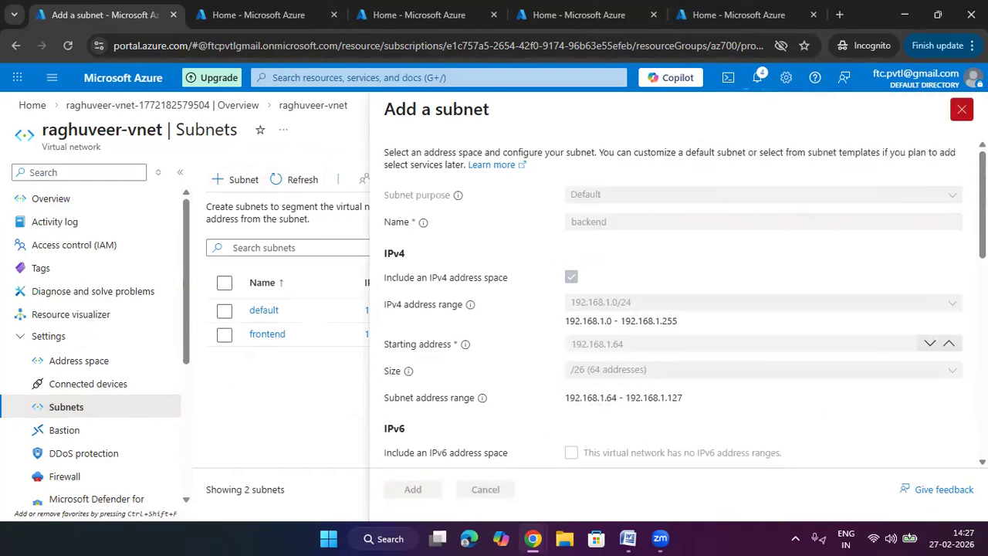
- Check the list of virtual networks and return to the portal home page
click(32, 105)
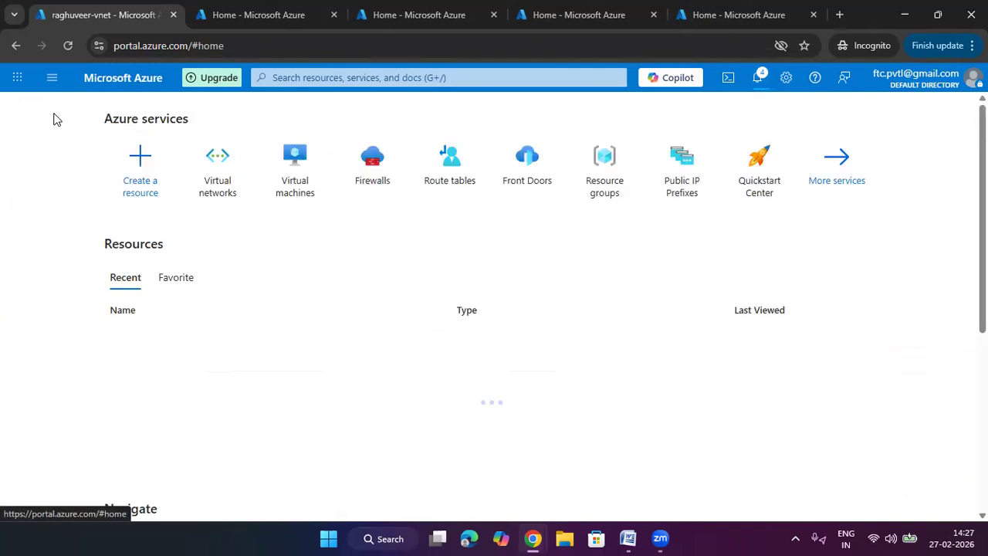
click(216, 179)
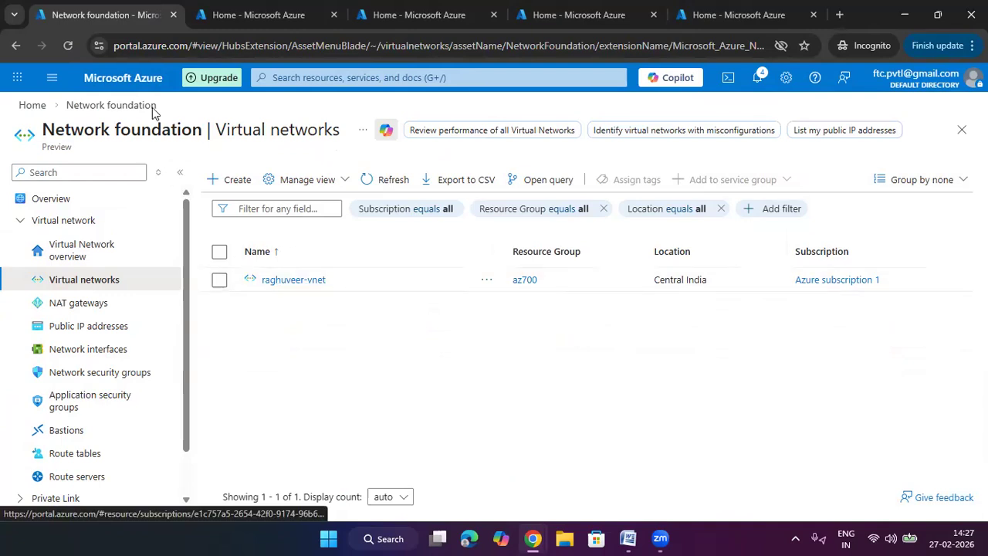
click(32, 105)
- Start creating a standard single virtual machine from the virtual machines service
click(292, 189)
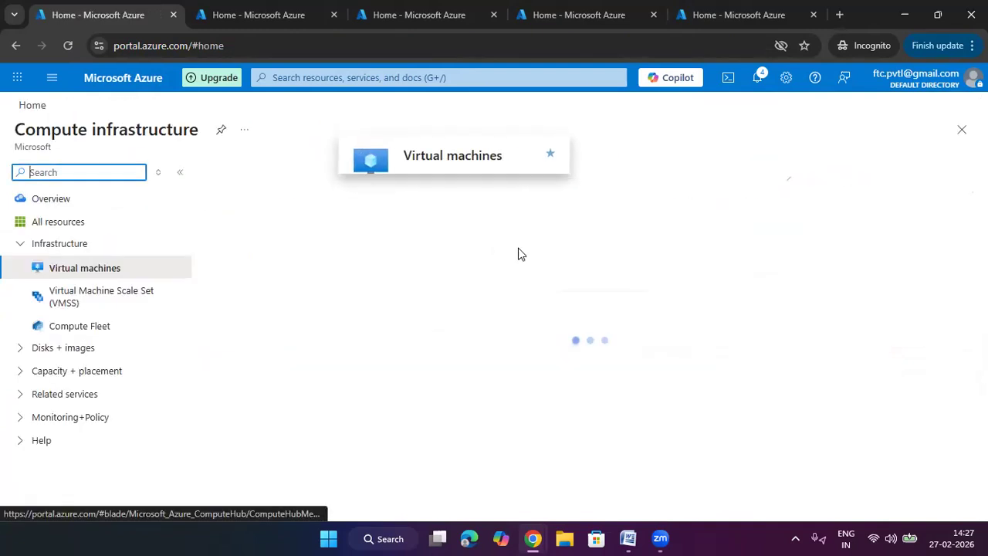
click(584, 426)
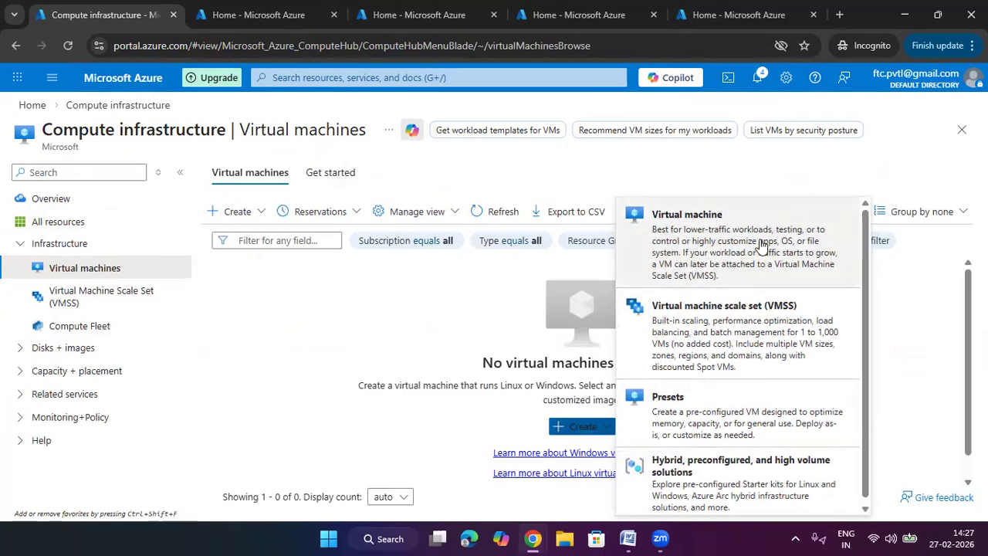
click(673, 244)
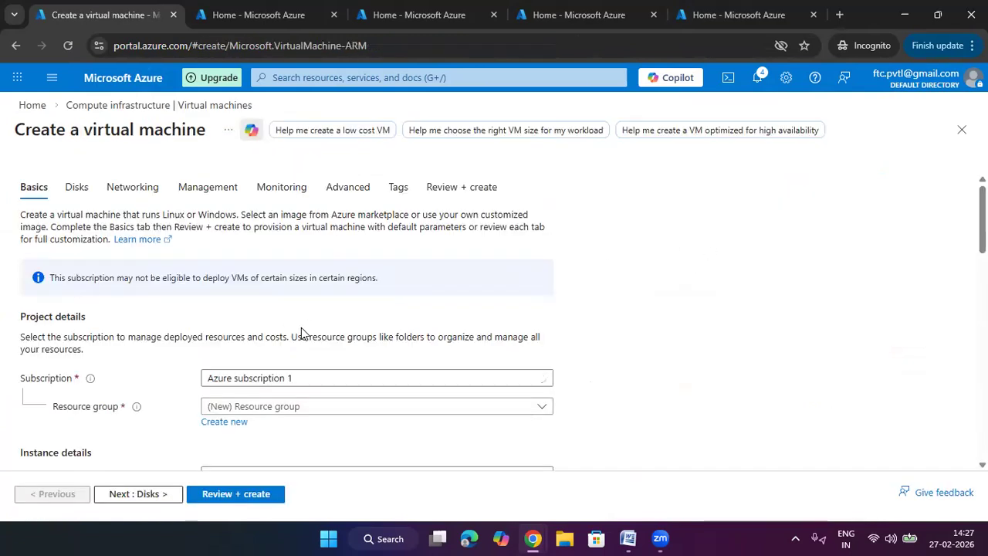
- Assign the virtual machine to the az700 resource group and name it temp
scroll(723, 339, down, 3)
click(327, 265)
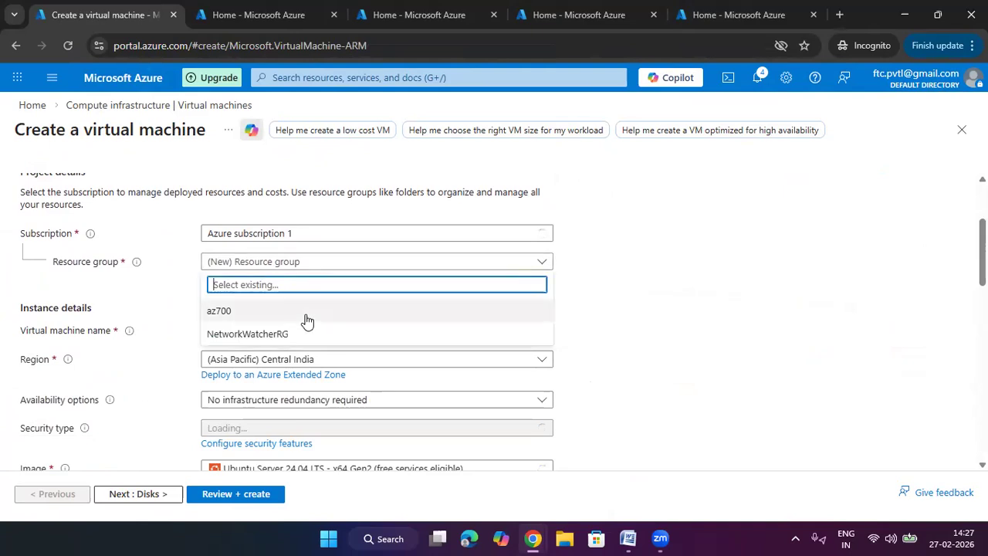
click(302, 312)
click(303, 329)
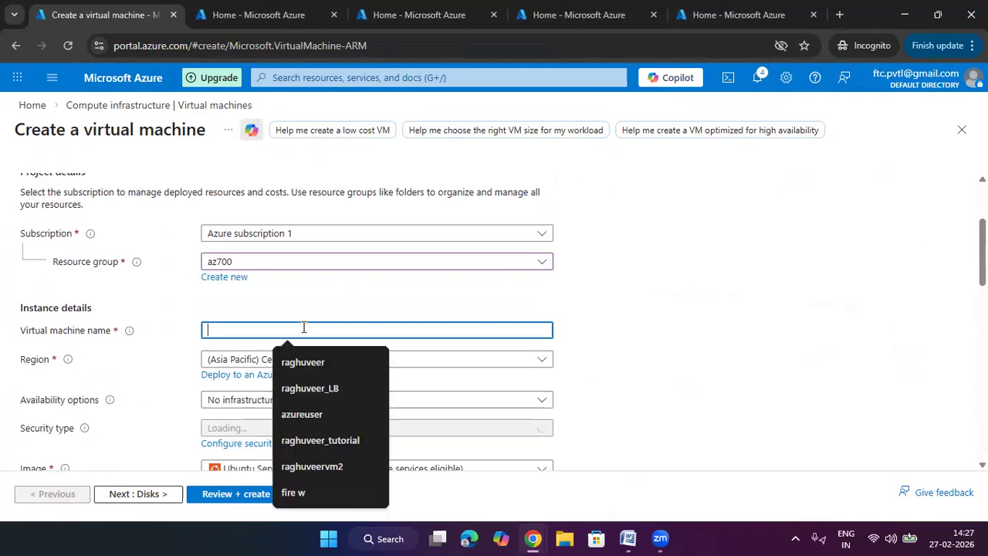
text(temp)
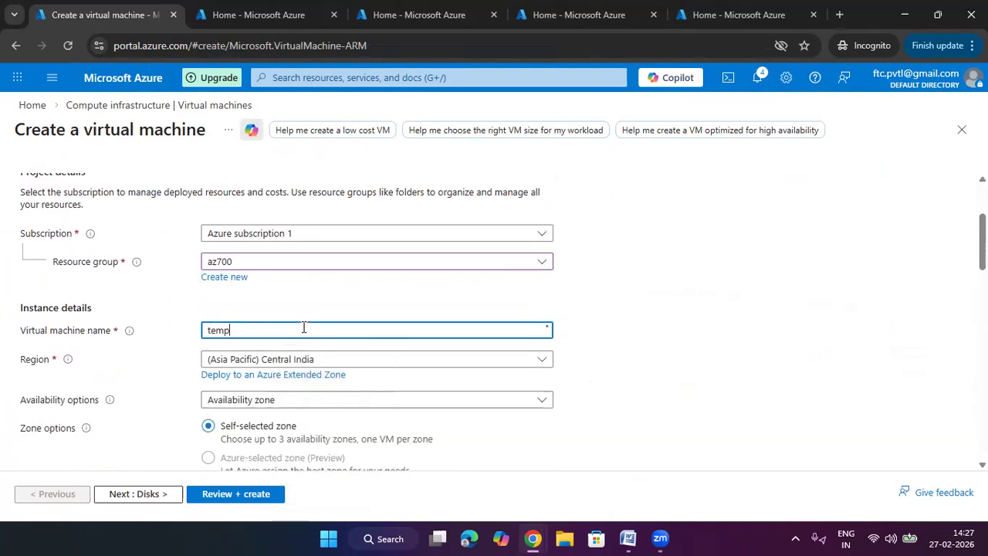
click(595, 300)
- Set the availability option to No infrastructure redundancy required and the security type to Standard
scroll(286, 267, down, 2)
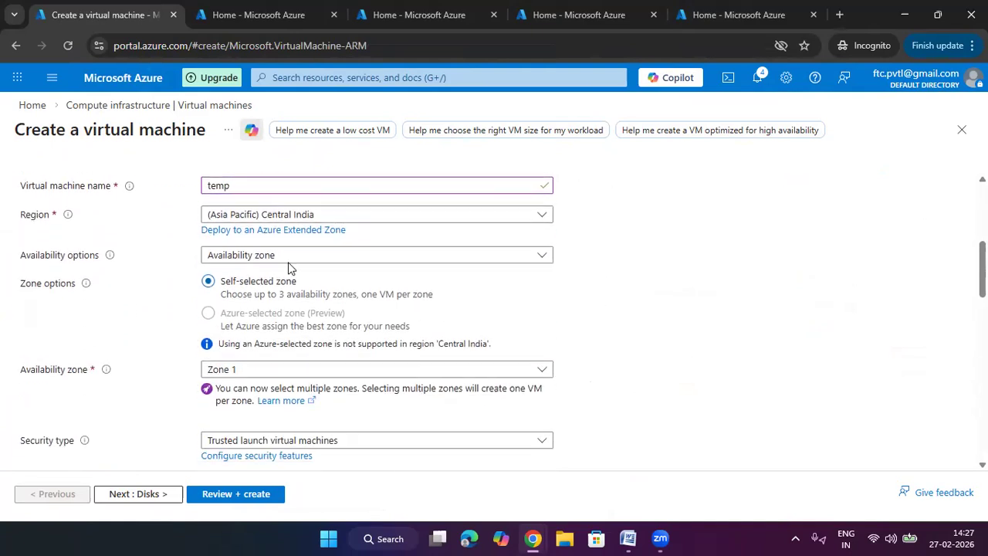
click(294, 257)
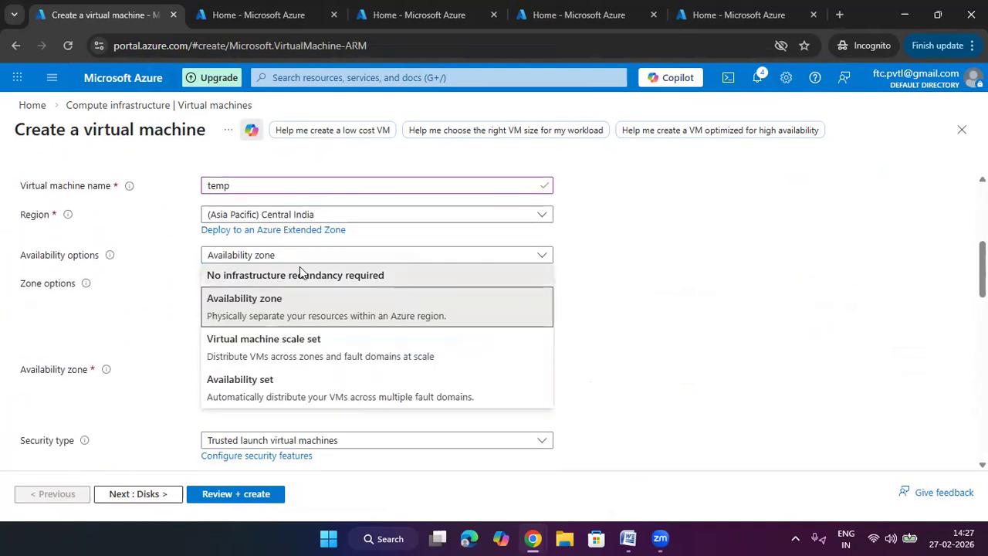
click(299, 272)
click(295, 284)
click(260, 308)
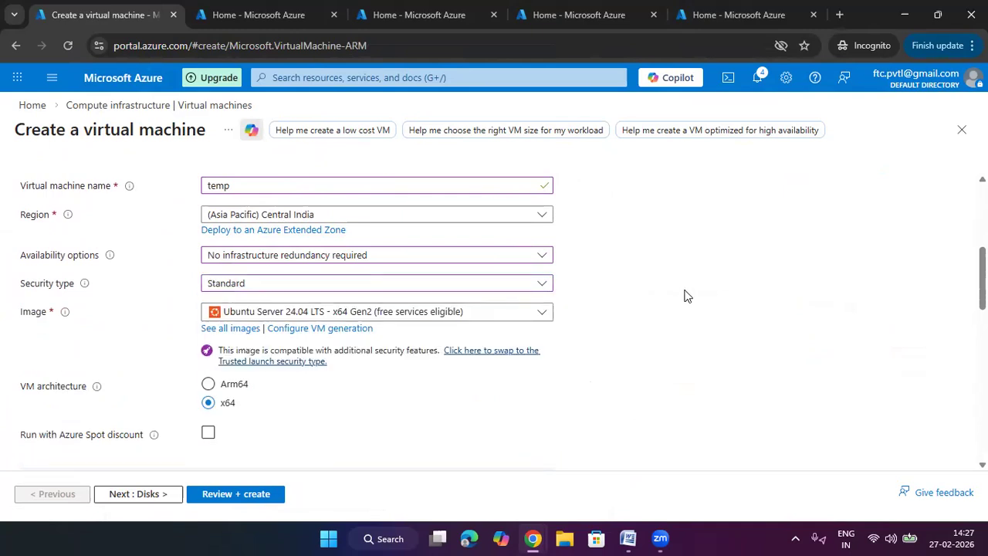
- Choose the Windows Server 2025 Datacenter - x64 Gen2 image and the Standard_D2s_v3 size for the virtual machine
click(360, 311)
click(353, 386)
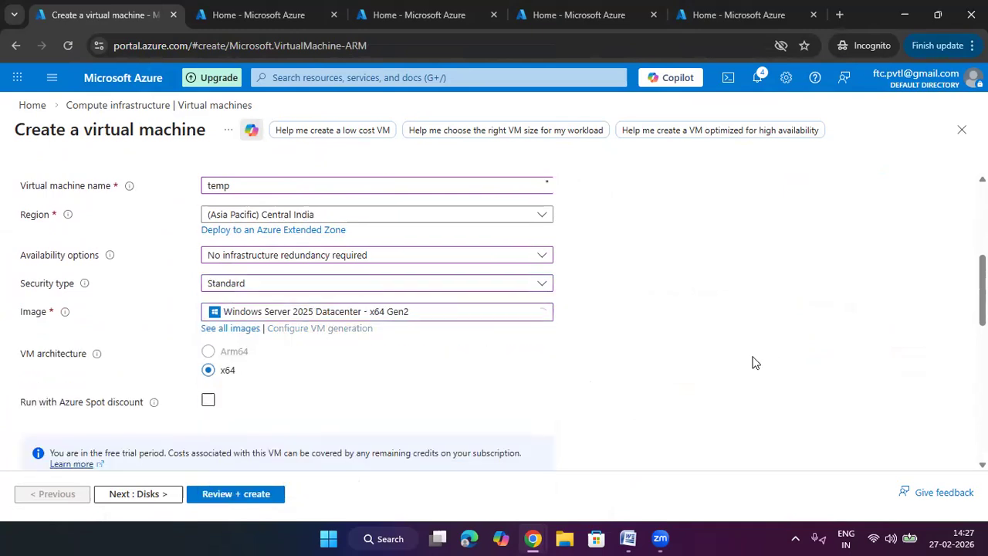
scroll(334, 346, down, 2)
click(294, 423)
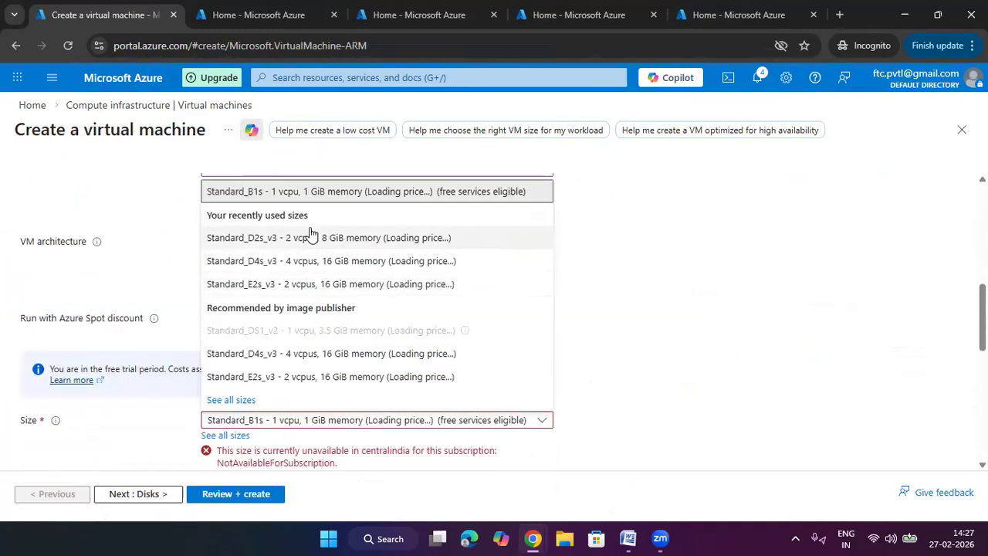
click(311, 231)
- Enter the username for the virtual machine's administrator account
scroll(731, 287, down, 1)
scroll(728, 287, down, 3)
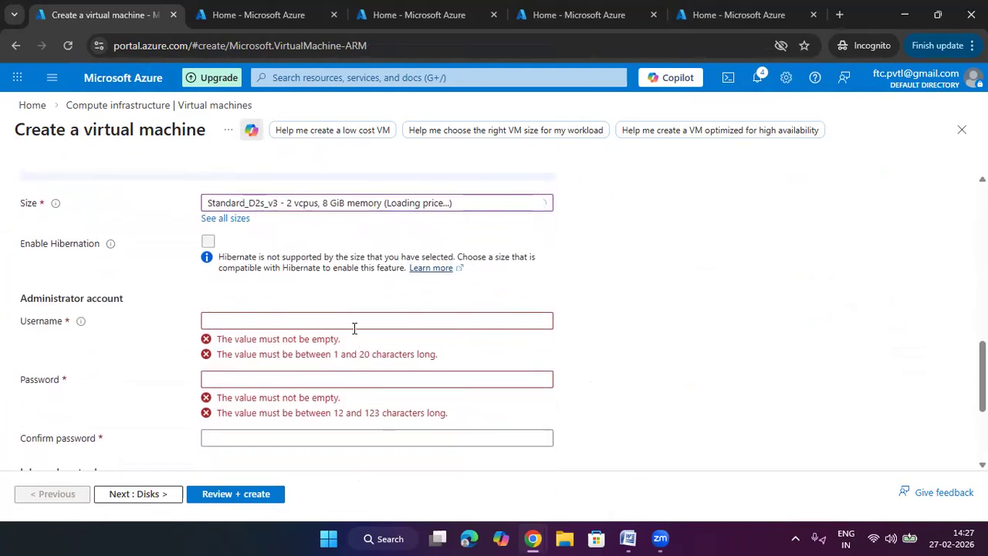
click(354, 319)
text(raghuveer)
key(Tab)
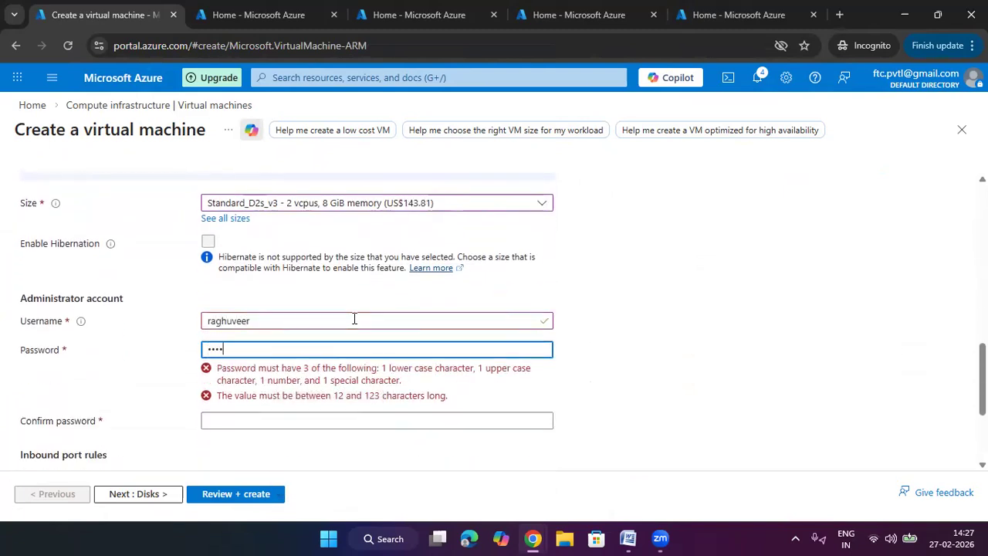
- Enter and confirm the password for the virtual machine's administrator account
text(*)
key(Tab)
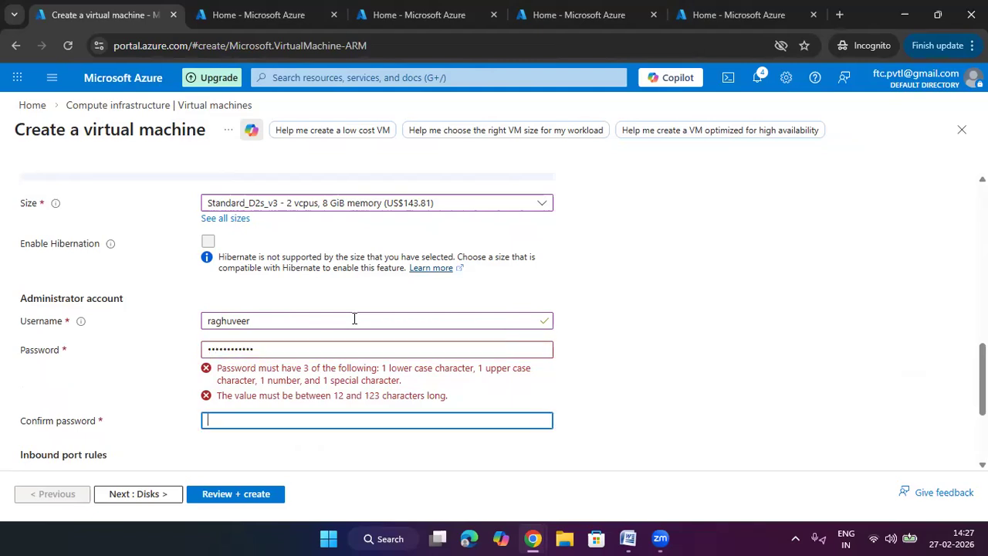
text(*)
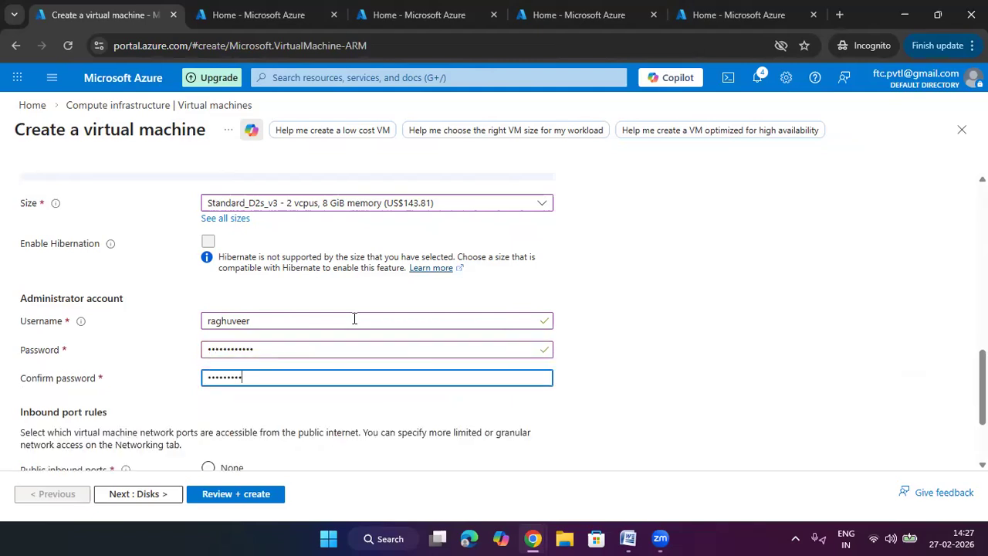
scroll(540, 370, down, 1)
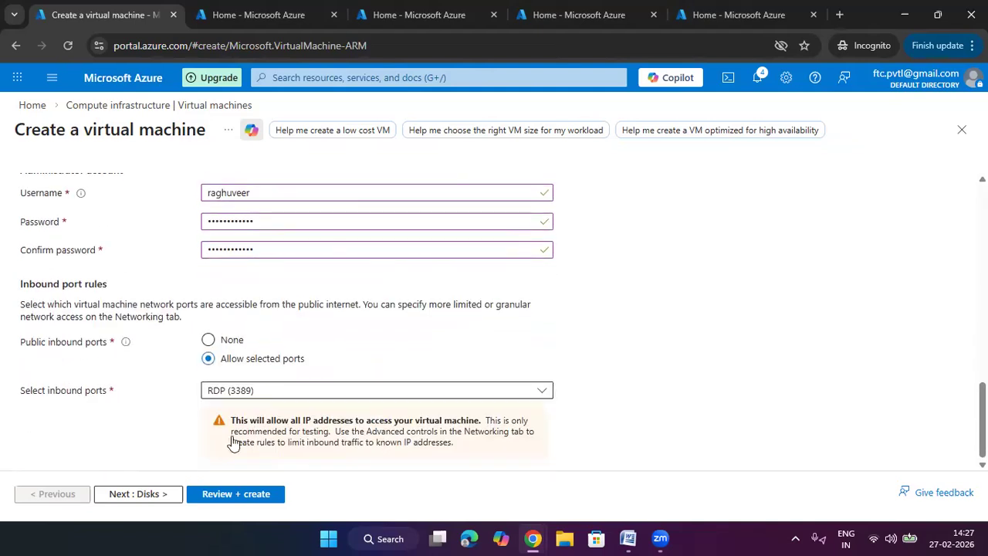
- Keep the default disk settings and connect the virtual machine to the existing az700 virtual network and its frontend subnet
click(140, 498)
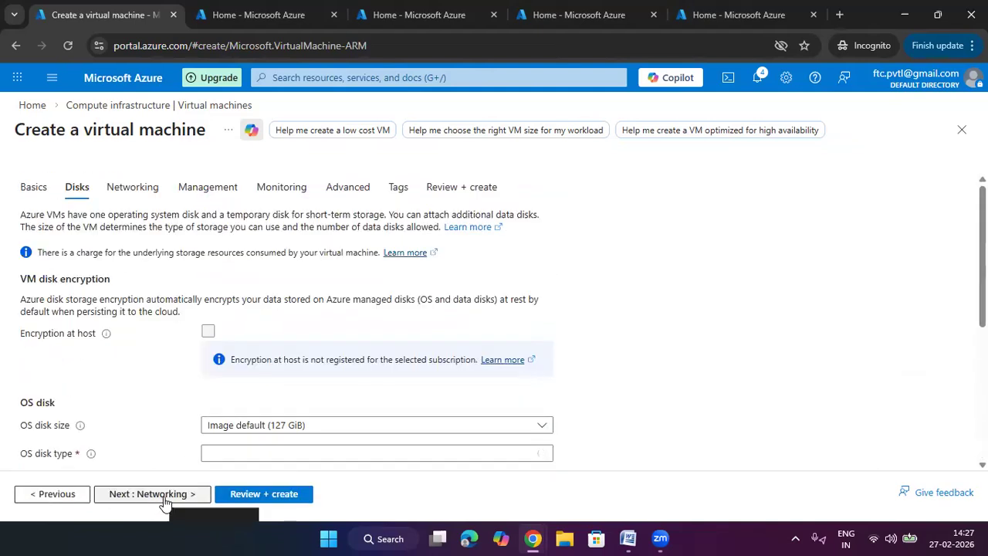
click(177, 498)
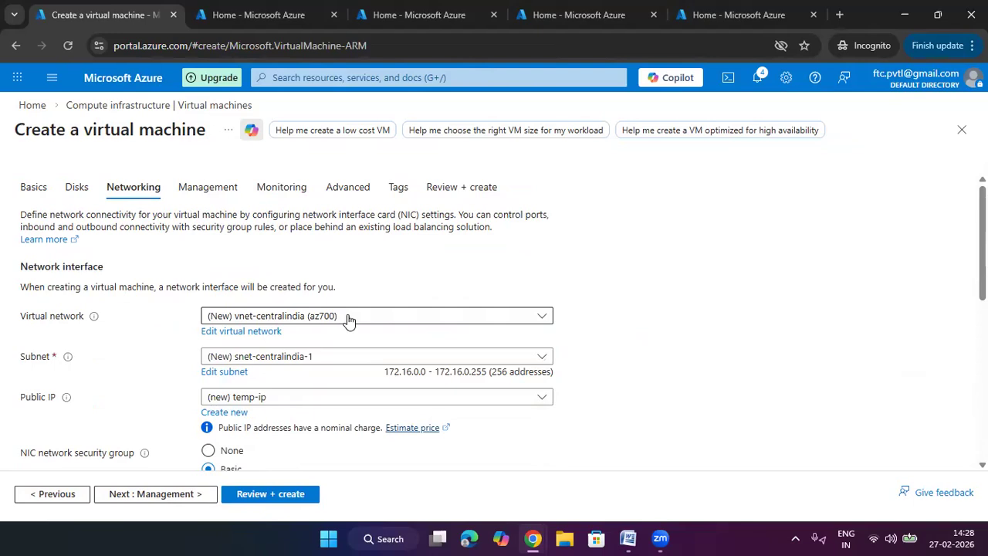
click(347, 320)
click(339, 386)
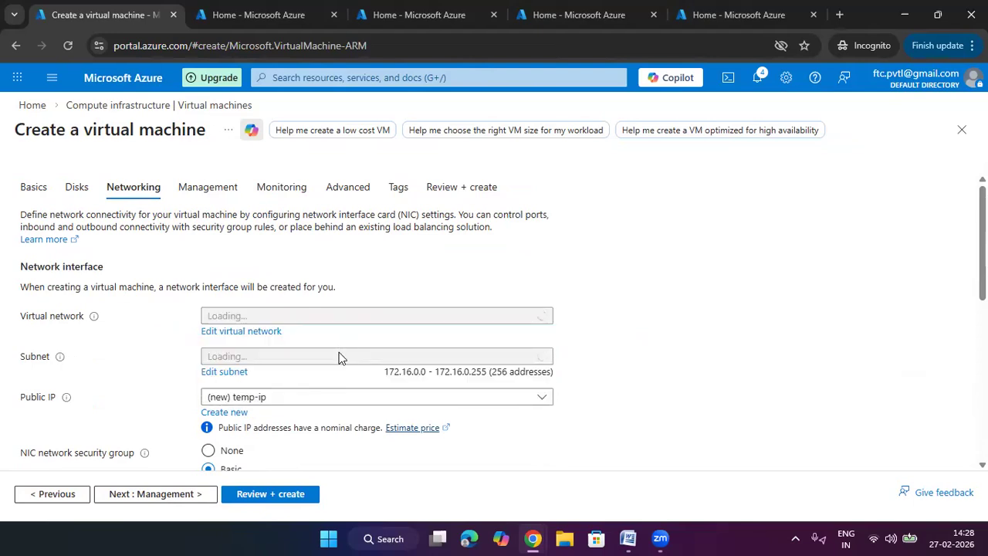
click(338, 358)
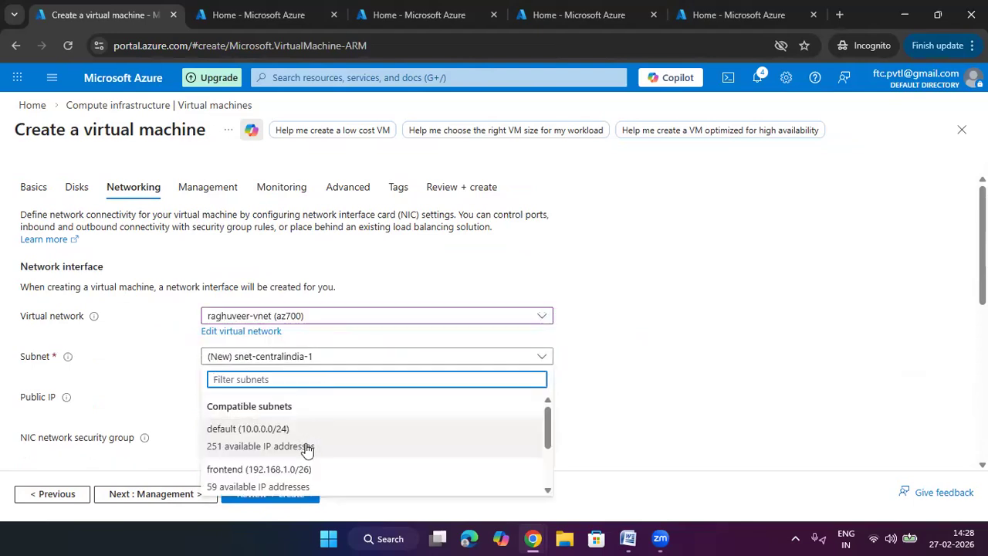
click(310, 469)
scroll(375, 409, down, 1)
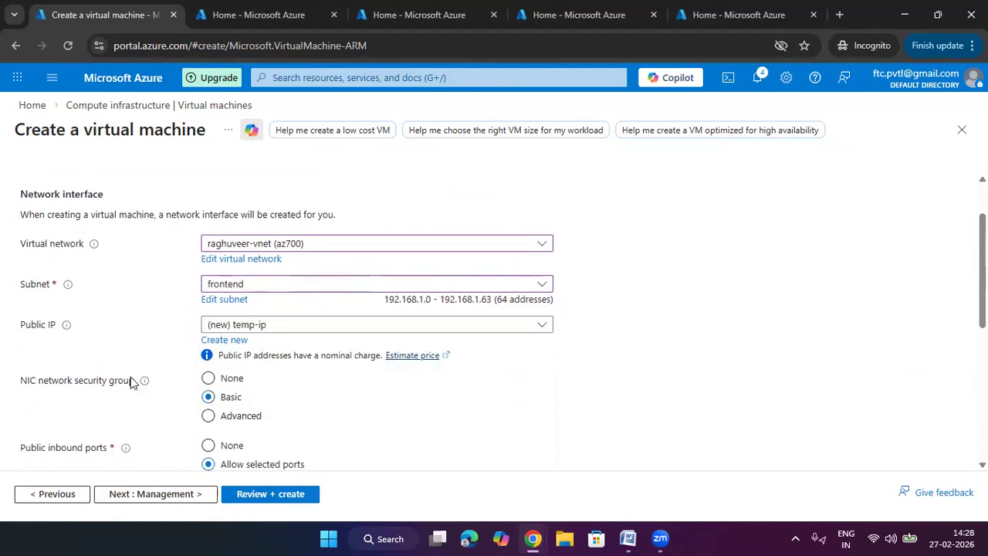
- Validate and create the temp virtual machine, keeping the Basic NIC network security group and the RDP (3389) inbound port
drag(133, 381, 25, 372)
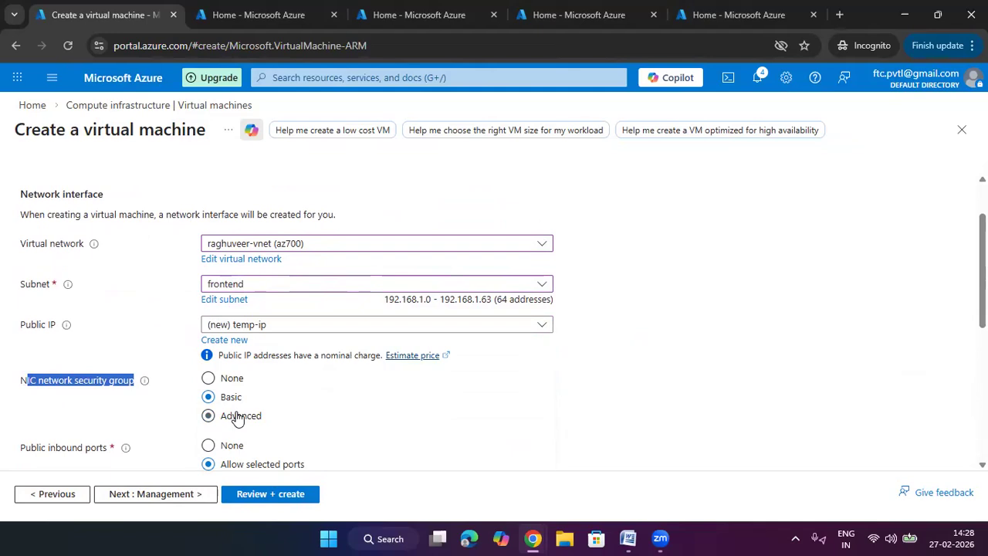
scroll(250, 421, down, 4)
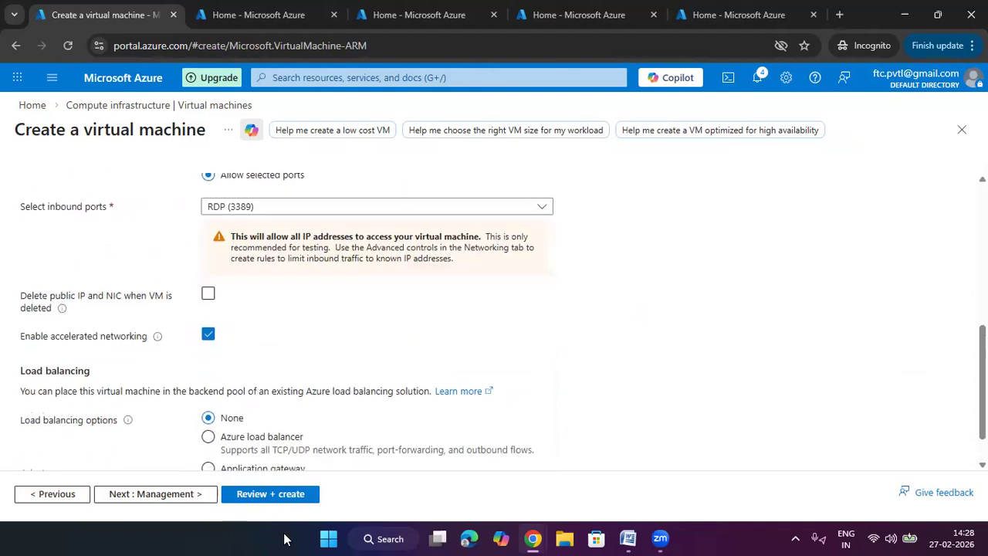
click(283, 498)
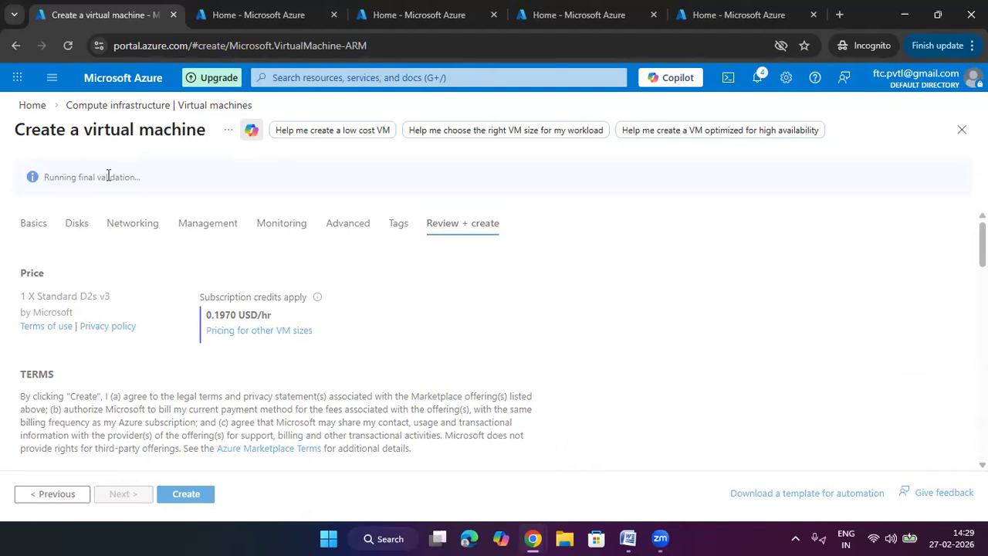
click(189, 493)
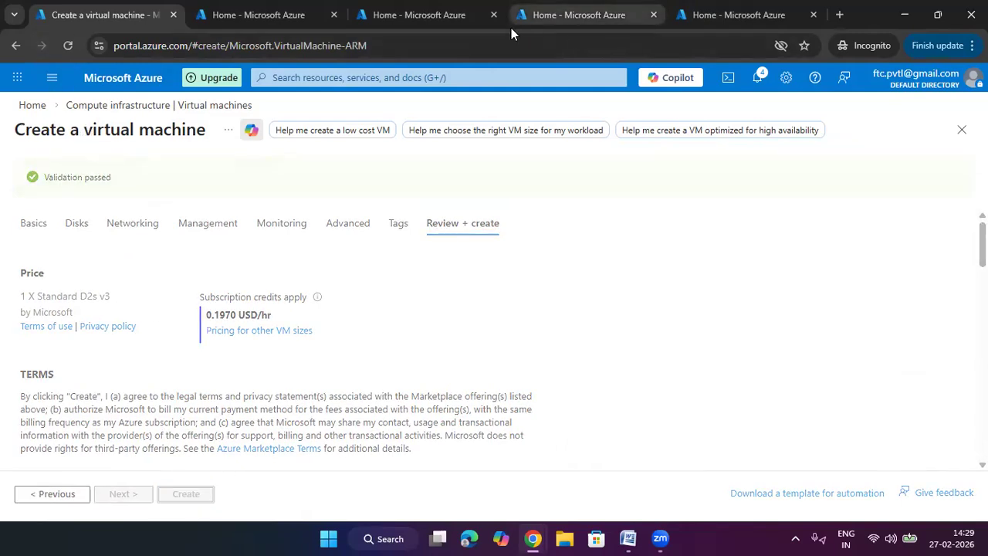
- In another Azure portal tab, search the marketplace for nsg and start creating a Microsoft Network security group
click(442, 15)
click(139, 157)
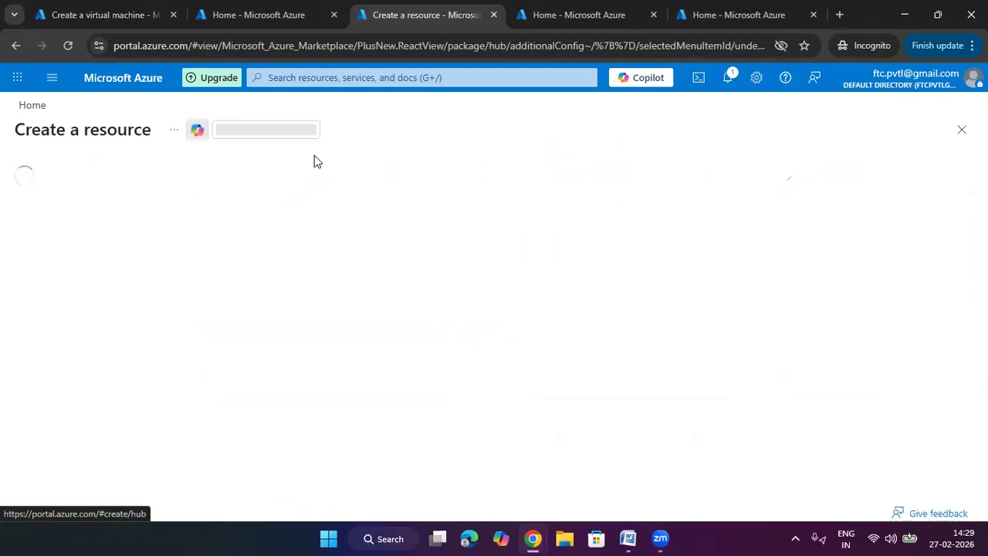
click(337, 178)
text(nsg)
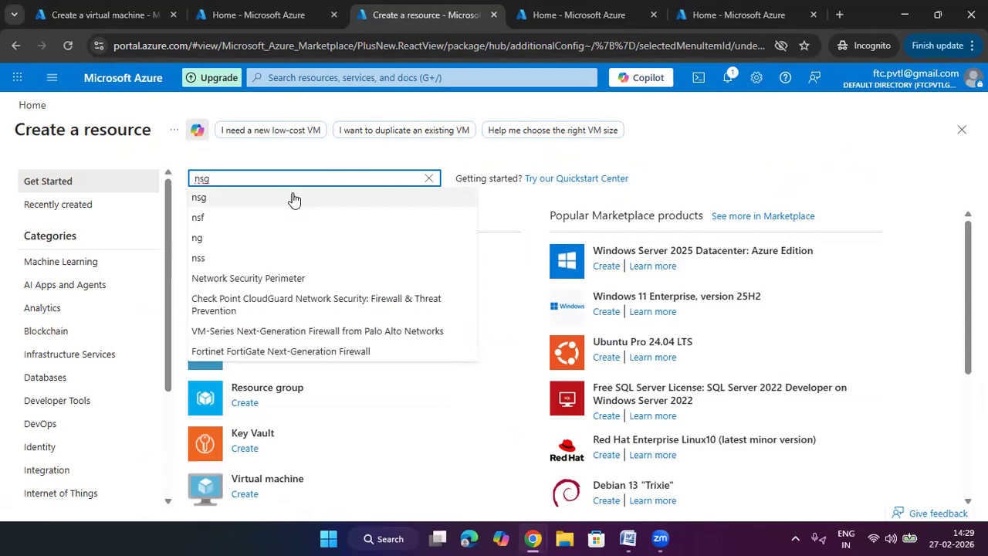
click(275, 199)
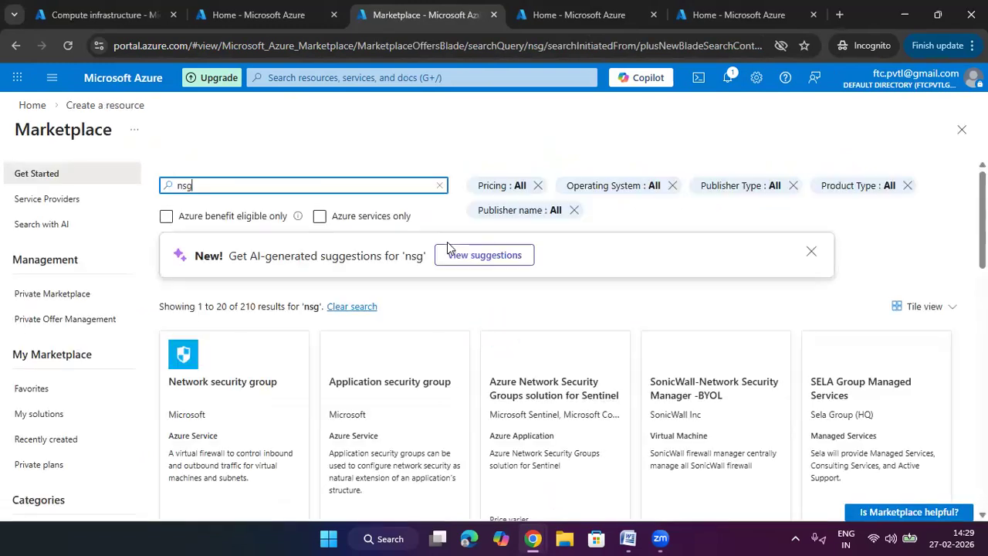
click(241, 388)
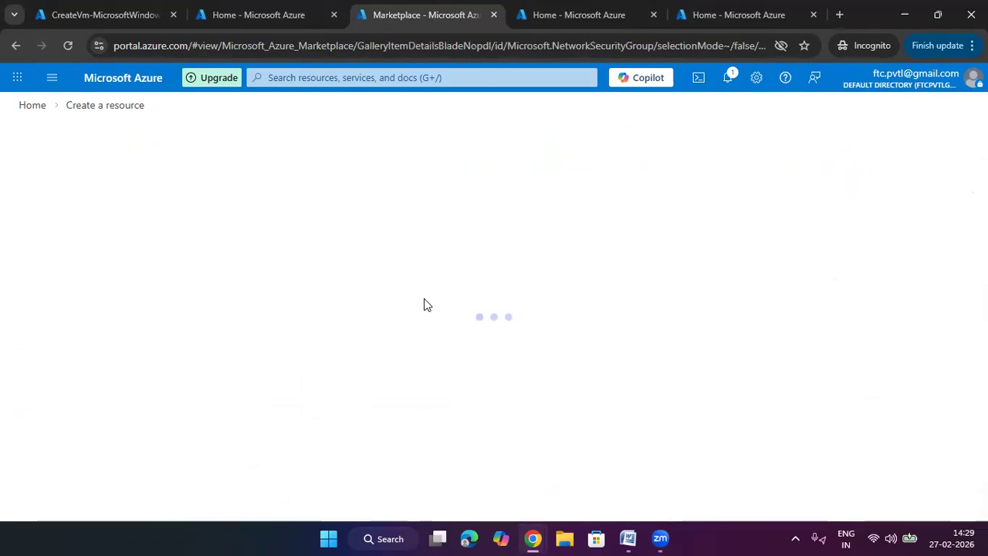
click(502, 313)
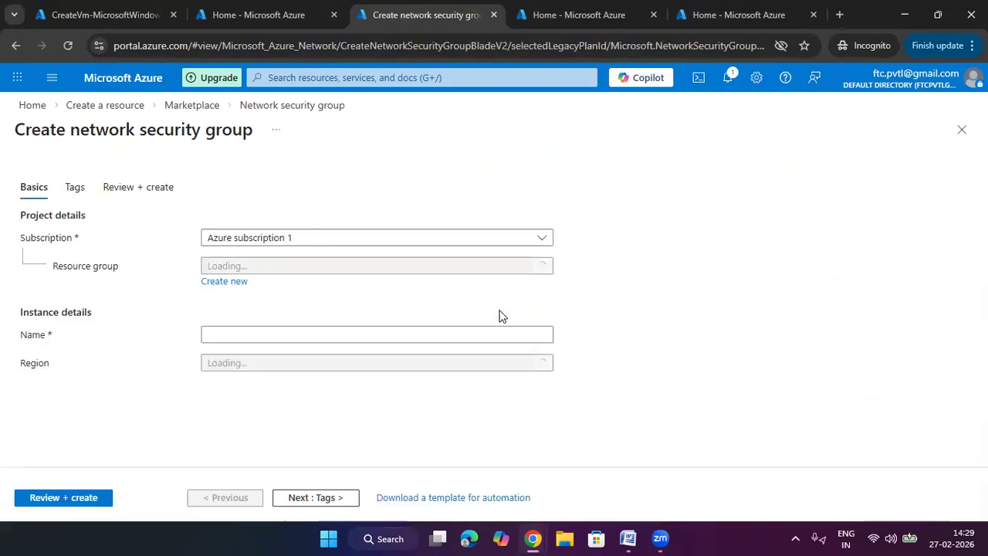
- Assign the network security group to the az700 resource group and name it with the owner's first name followed by nsg
click(311, 267)
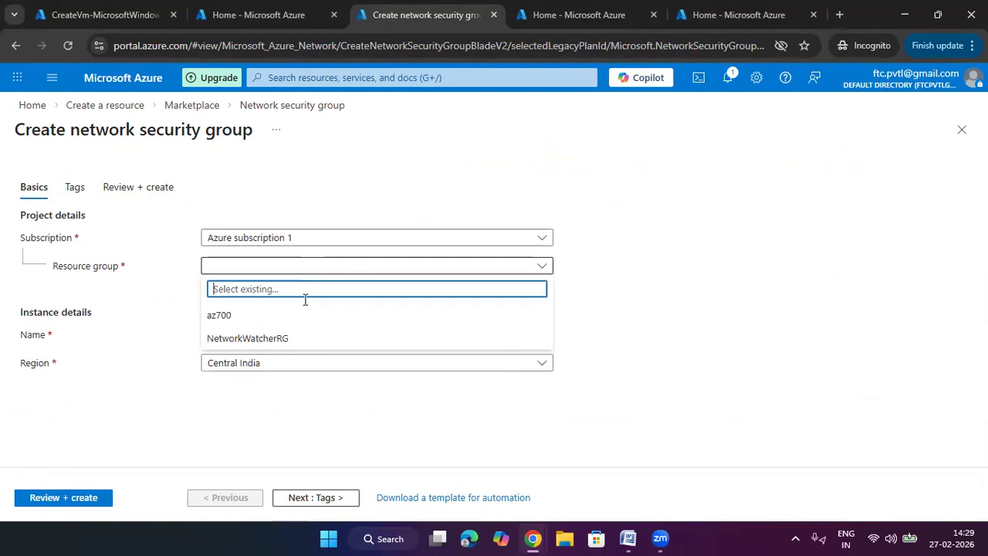
click(304, 316)
click(323, 333)
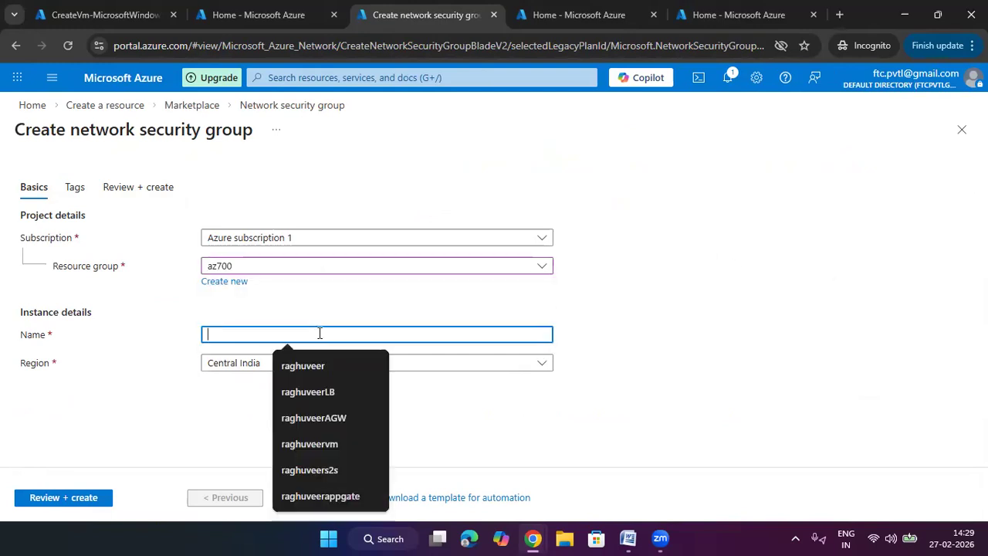
text(raghuveernsg)
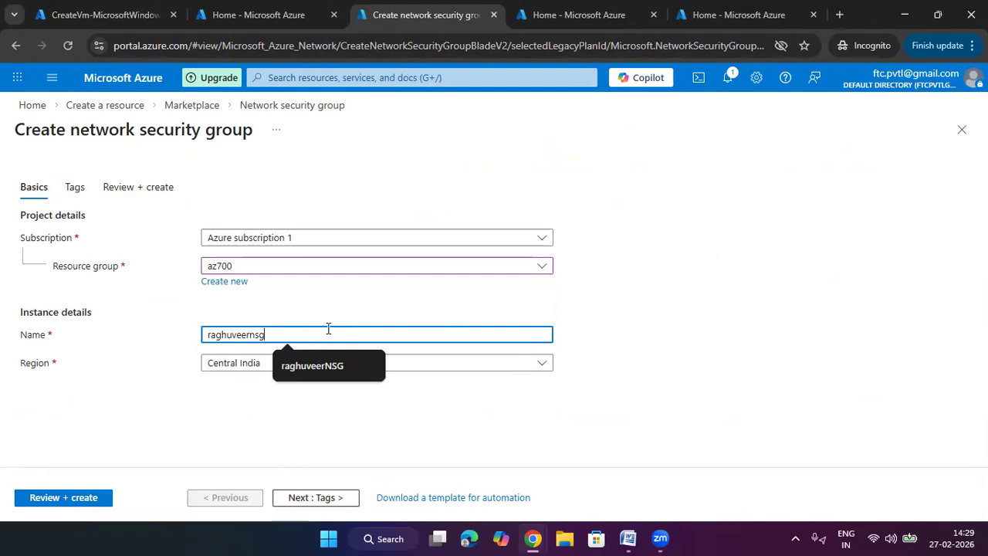
click(832, 311)
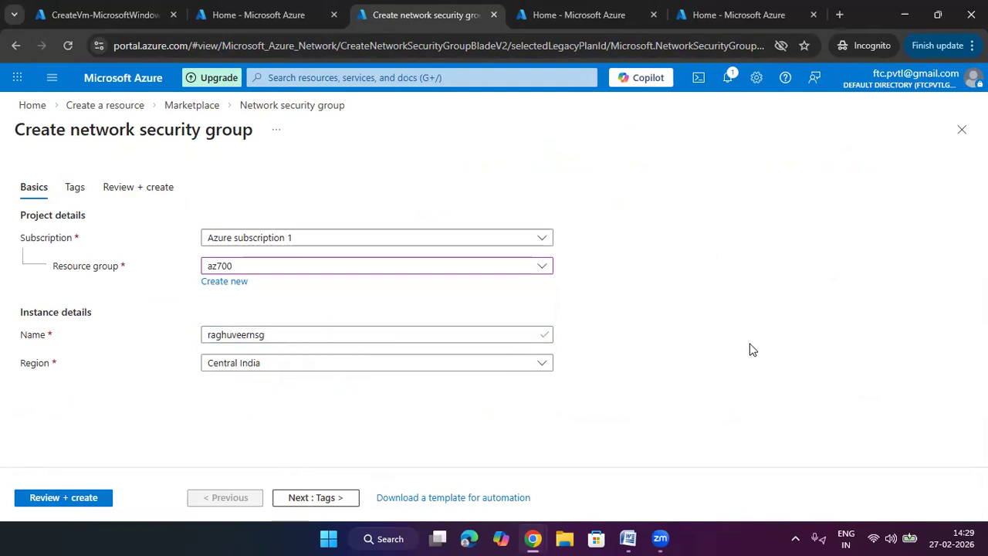
- Validate and deploy the network security group without tags, and open the deployed resource
click(293, 498)
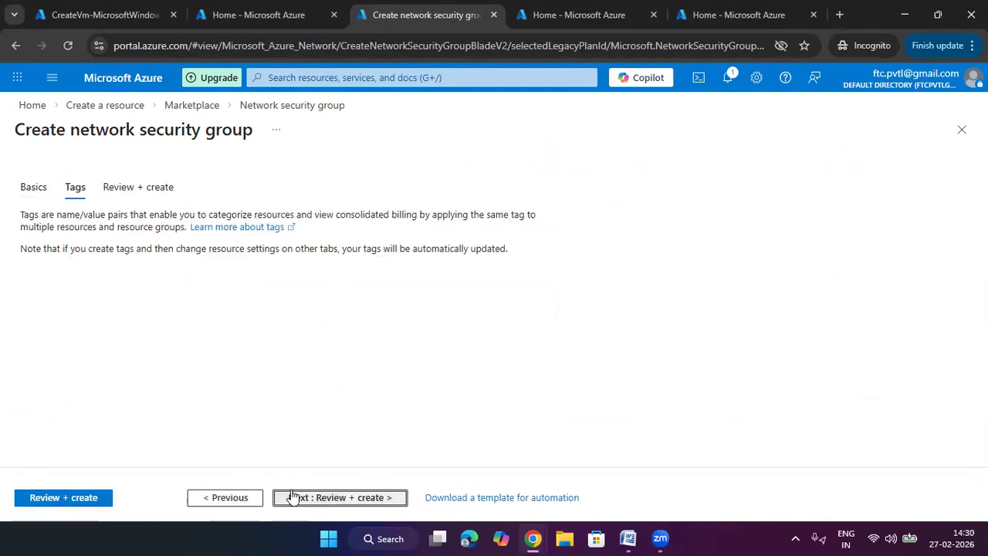
click(305, 497)
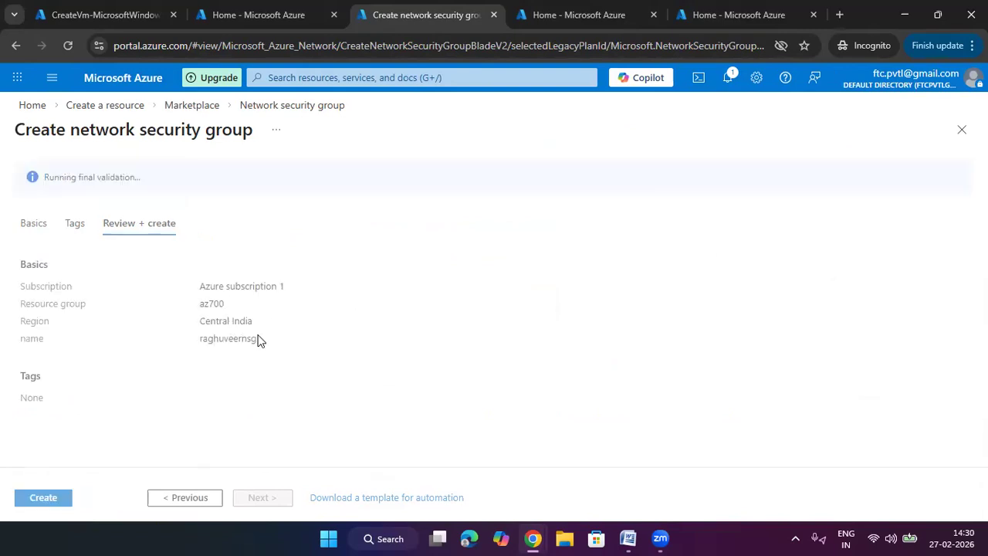
click(44, 497)
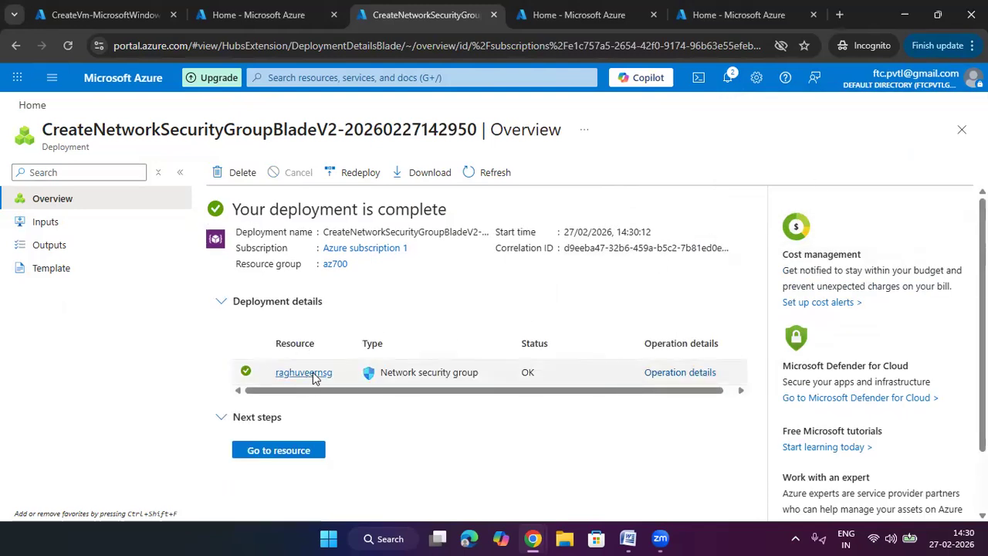
click(313, 374)
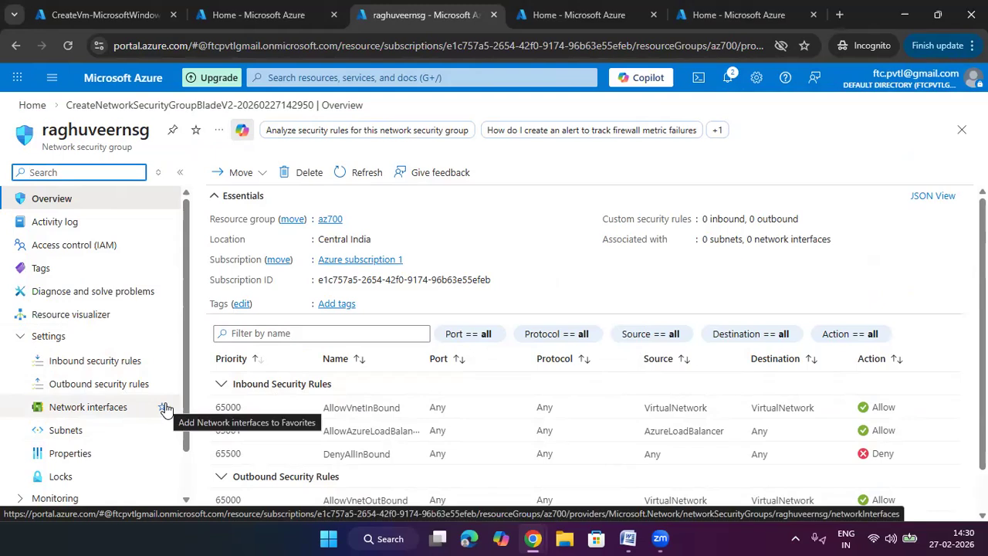
- Open the temp virtual machine from its deployment and examine the temp-nsg inbound port rules in its network settings
click(108, 17)
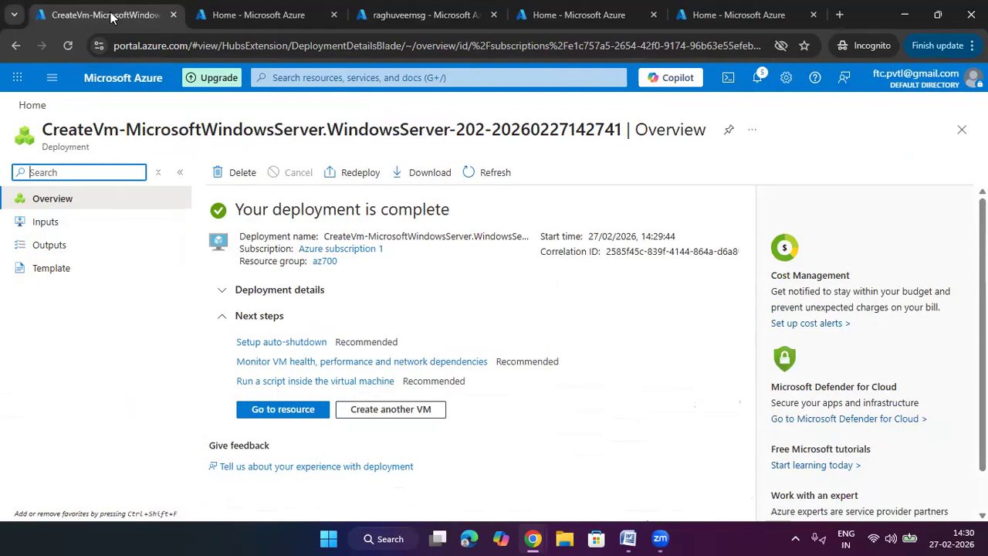
click(254, 291)
click(270, 347)
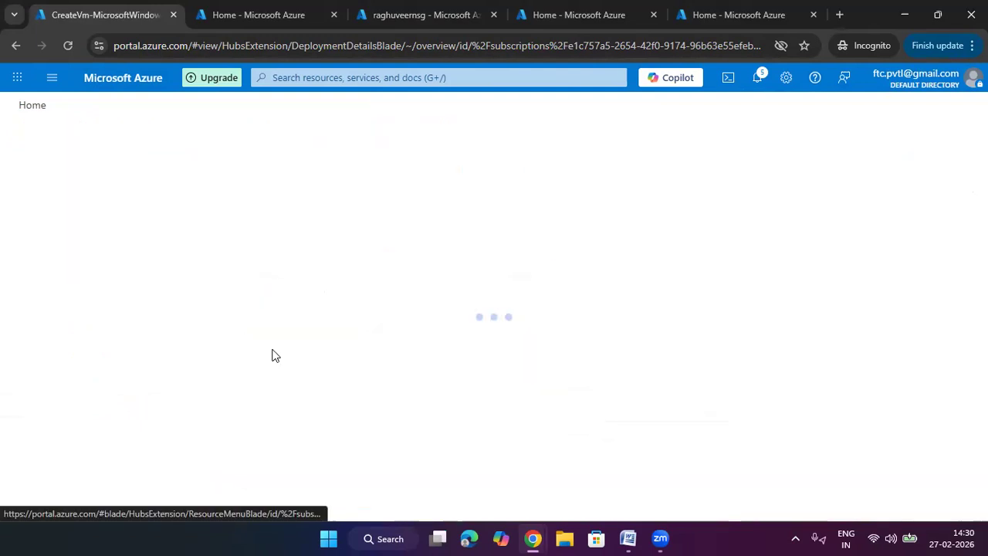
scroll(555, 351, down, 2)
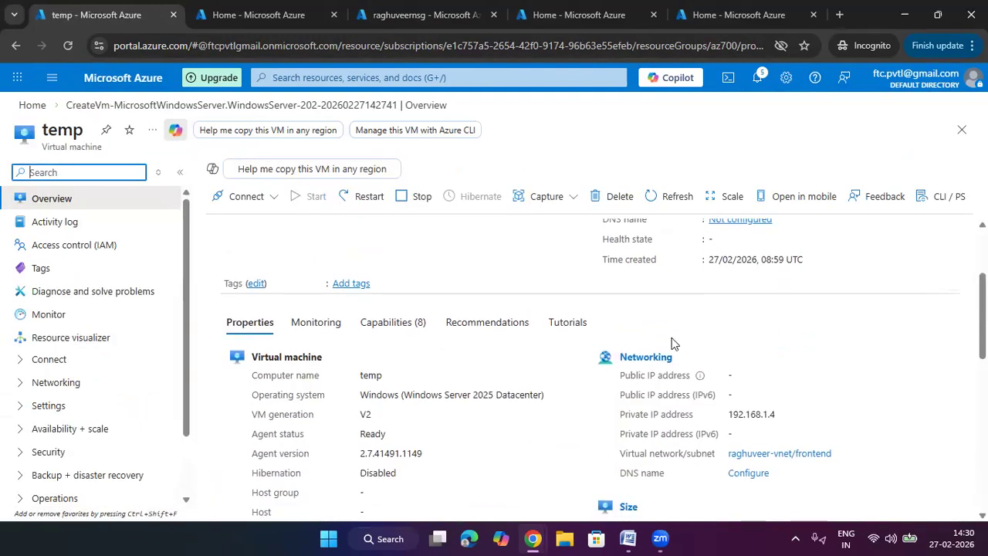
click(668, 363)
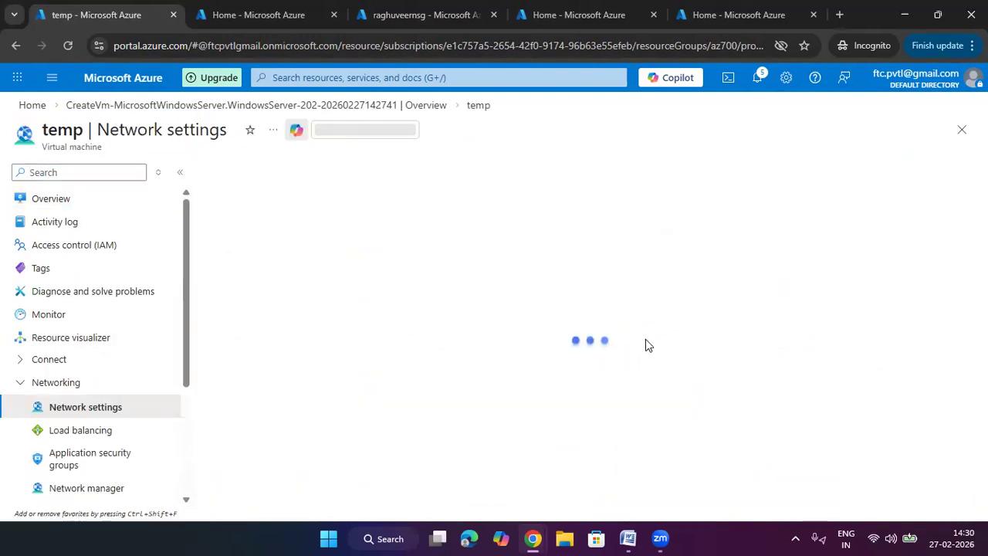
scroll(544, 371, down, 2)
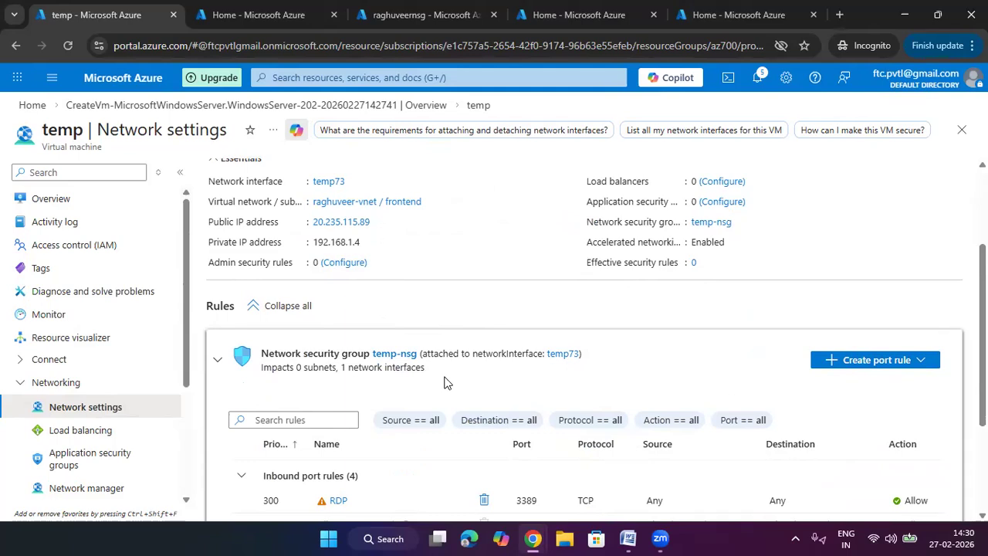
scroll(445, 382, down, 2)
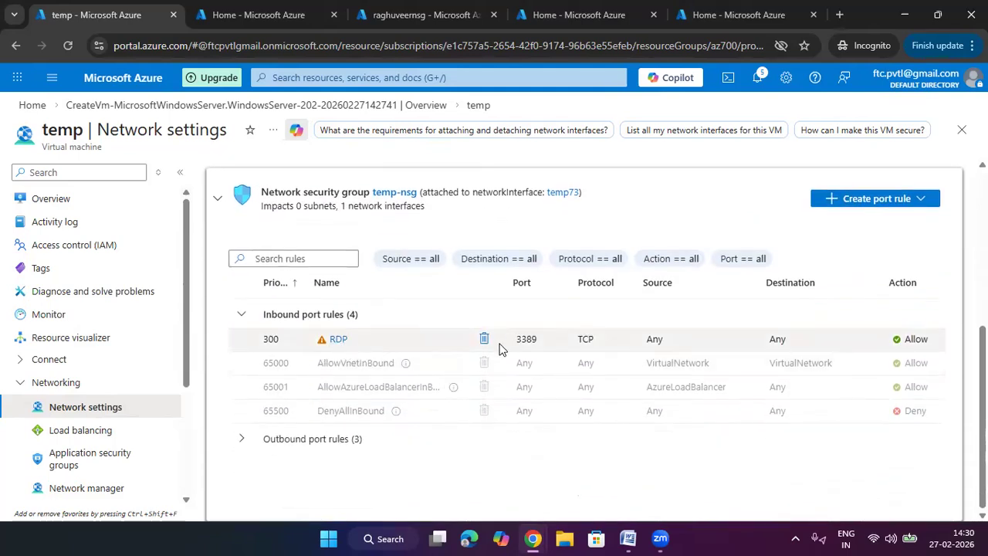
- Examine the options for a new inbound port rule on temp-nsg without adding one, and review the machine's network settings
click(902, 200)
click(860, 222)
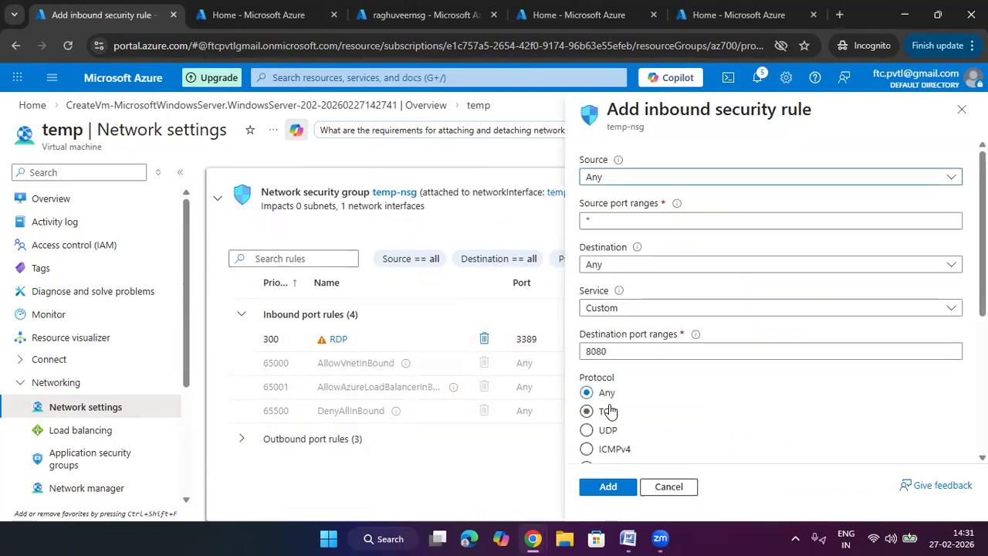
scroll(610, 411, down, 3)
scroll(630, 412, up, 3)
click(670, 489)
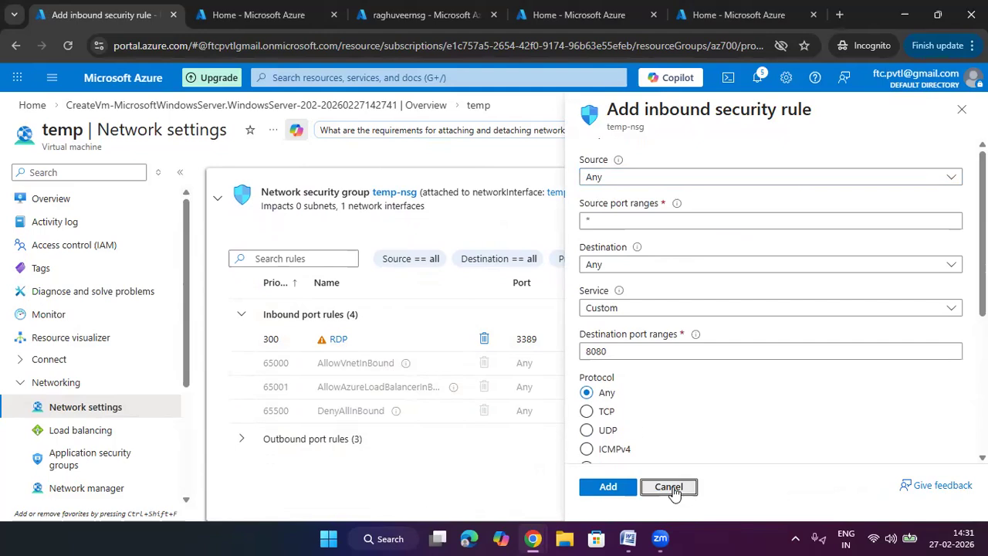
scroll(767, 327, up, 4)
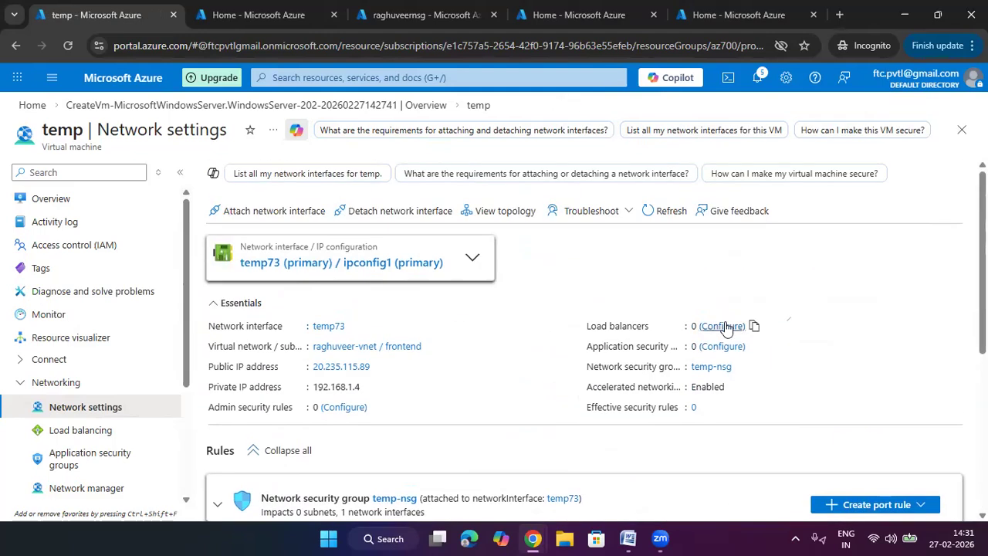
scroll(707, 328, down, 2)
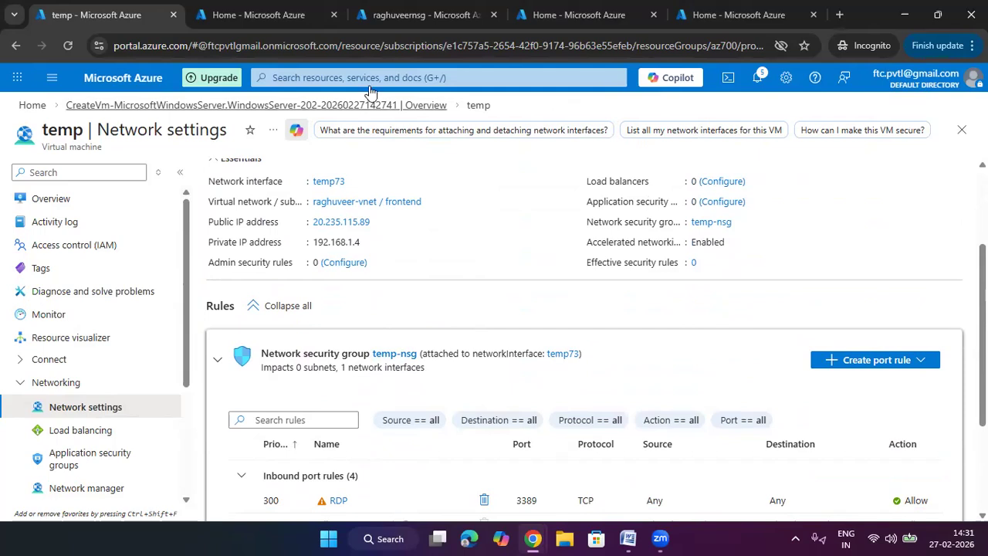
- Force-delete the temp virtual machine together with its OS disk, network interface and public IP address, and open the virtual machines list
click(436, 105)
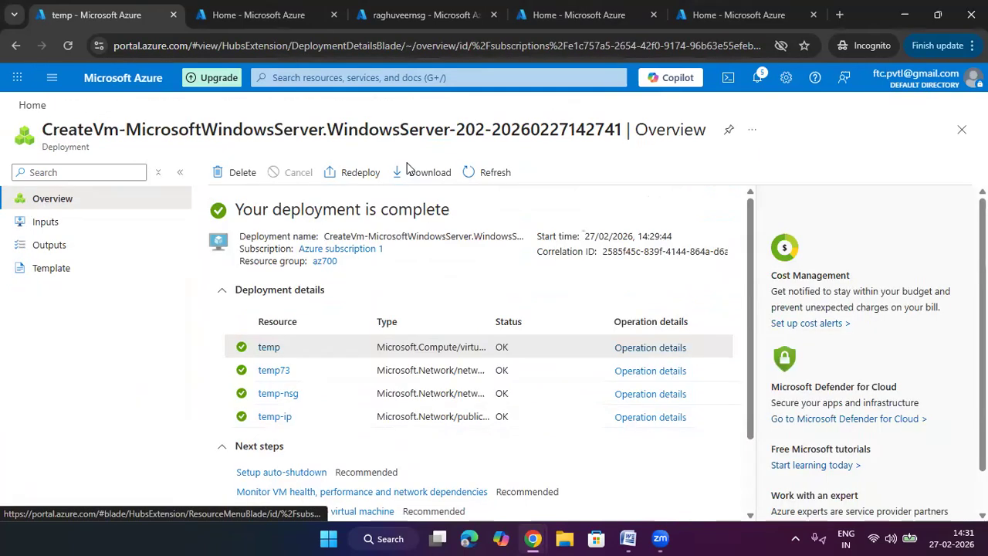
click(263, 351)
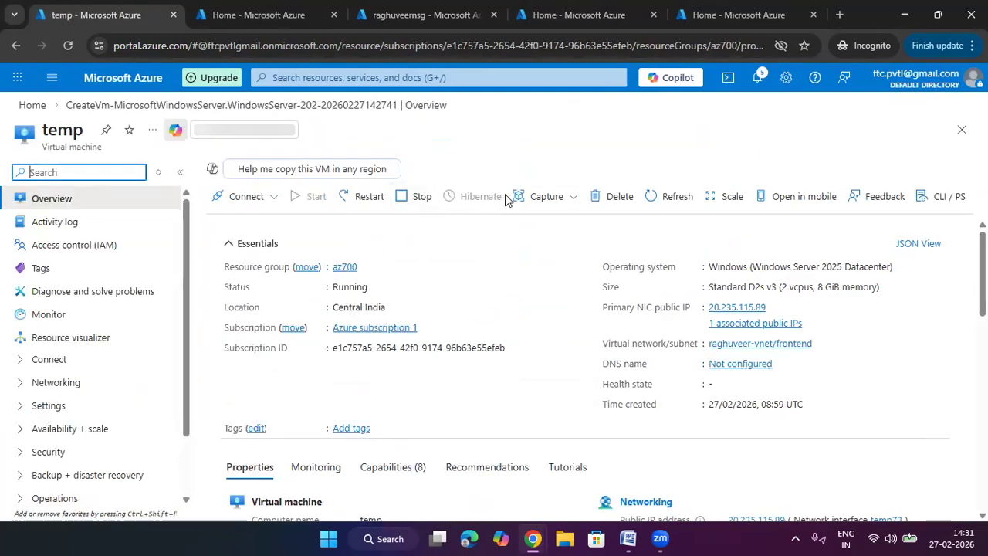
click(621, 196)
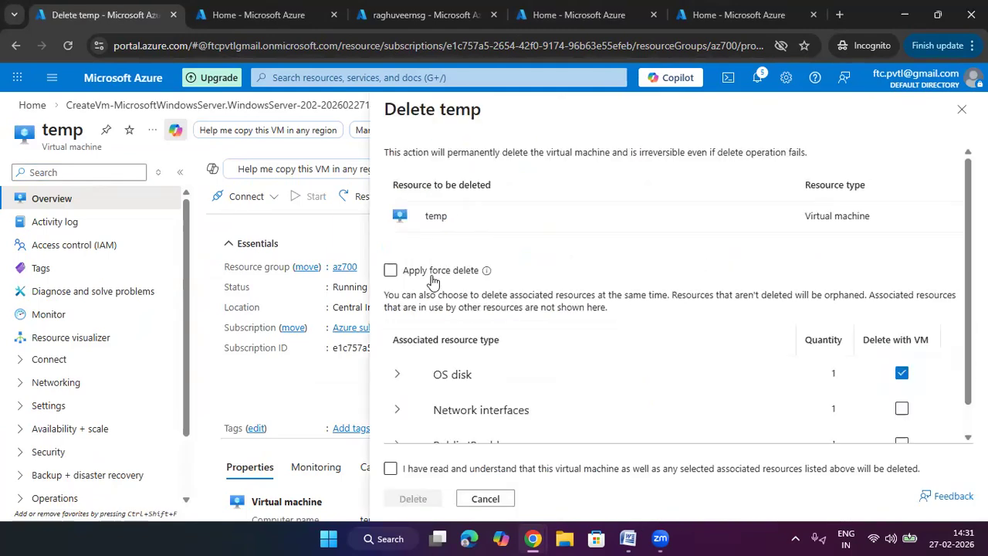
click(389, 269)
scroll(417, 293, down, 1)
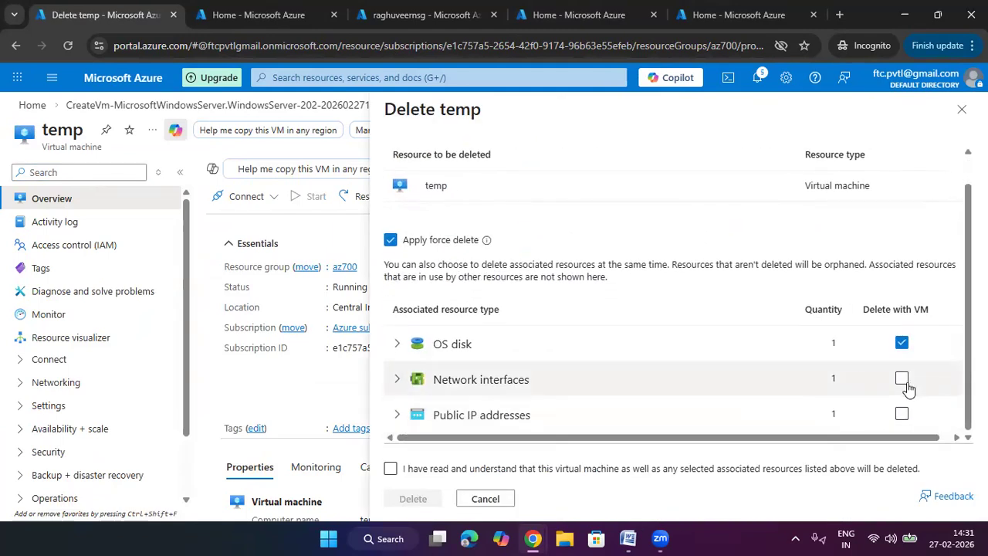
click(895, 378)
click(895, 415)
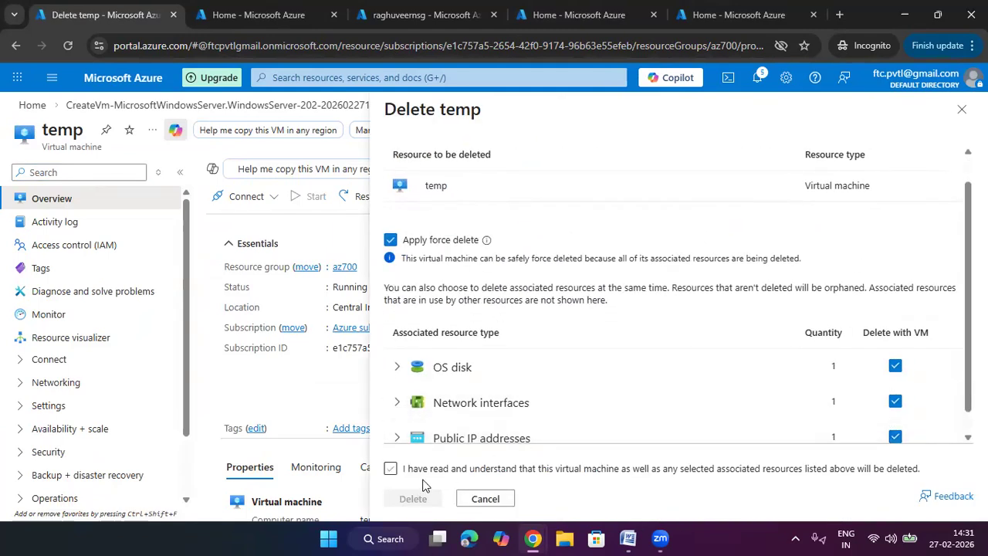
click(391, 469)
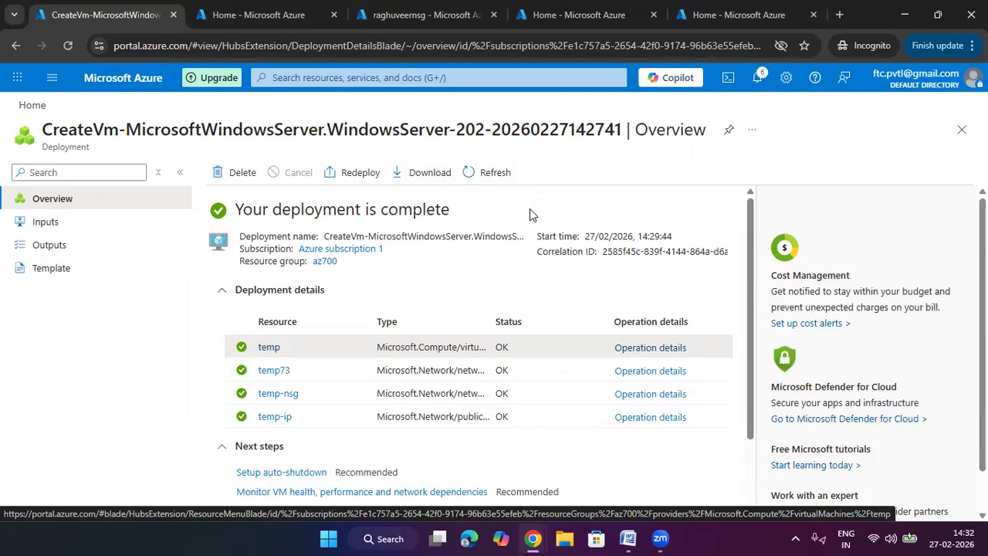
click(32, 105)
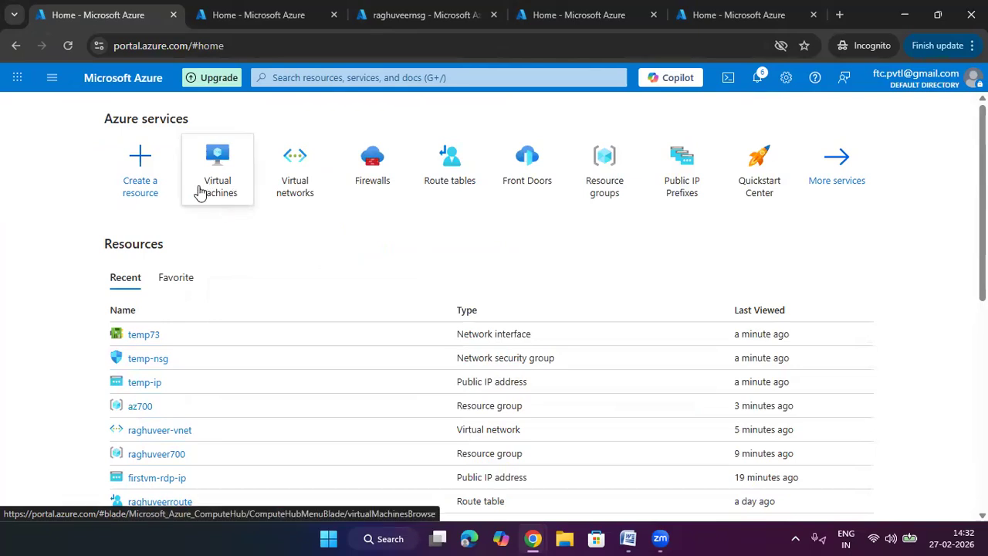
click(223, 191)
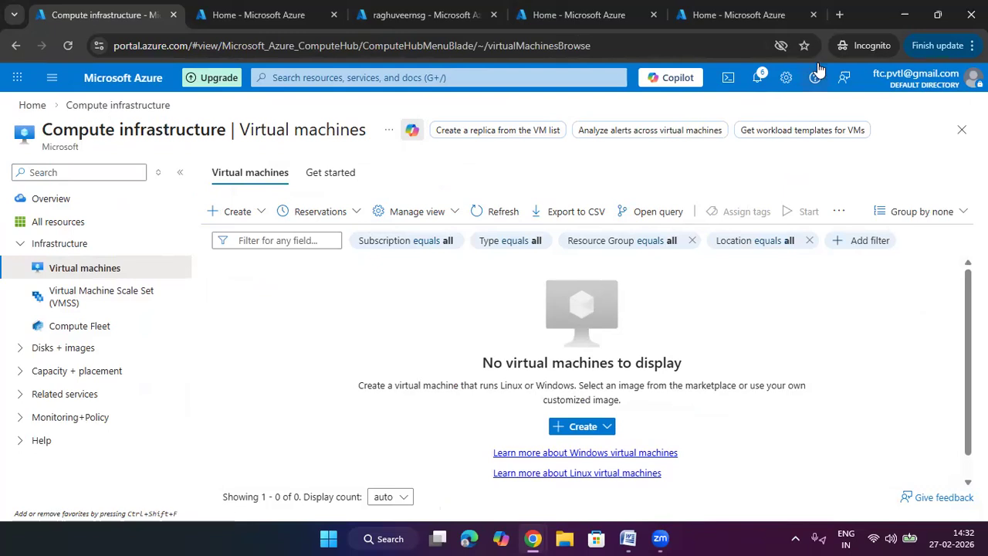
- Associate the new network security group with the frontend subnet of the existing virtual network in az700
click(411, 16)
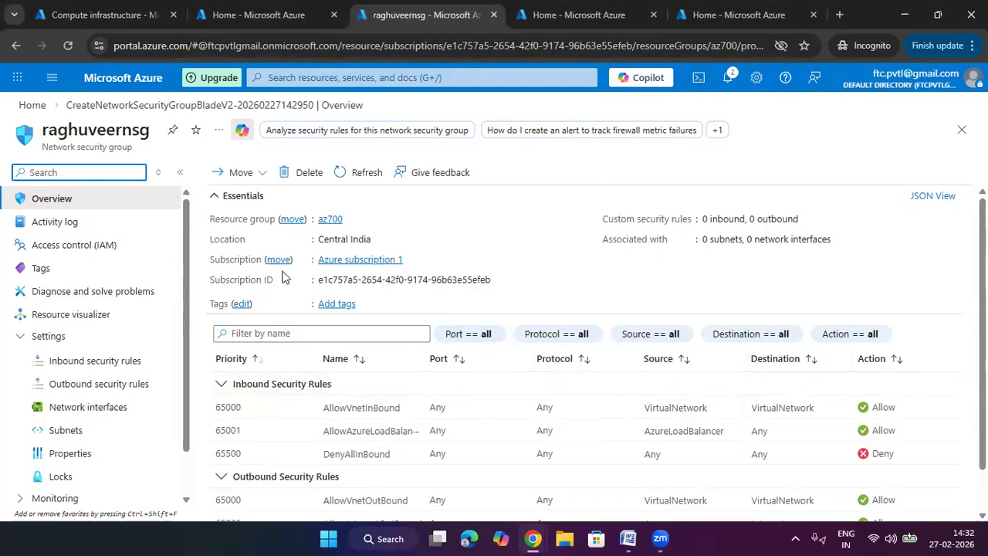
click(97, 431)
click(241, 174)
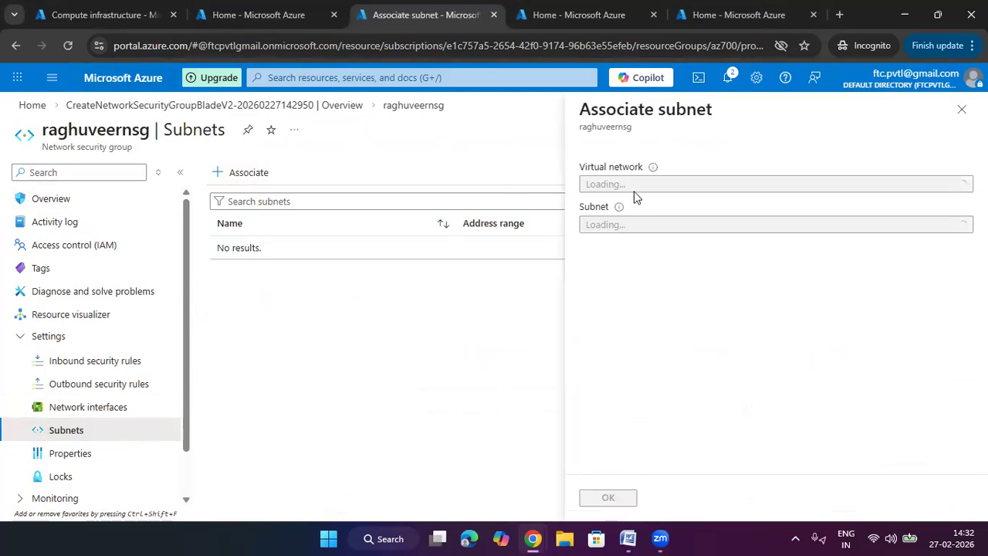
click(623, 184)
click(654, 234)
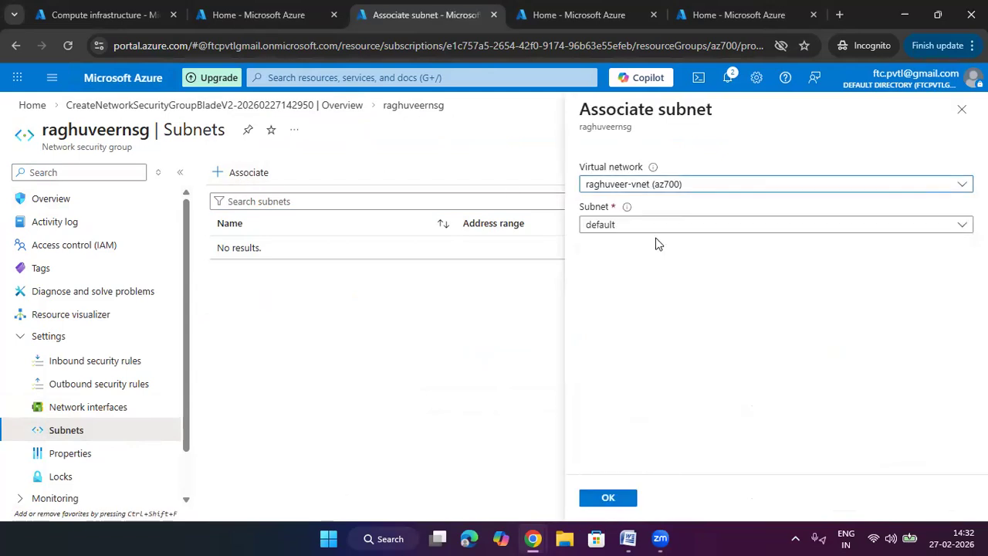
click(664, 225)
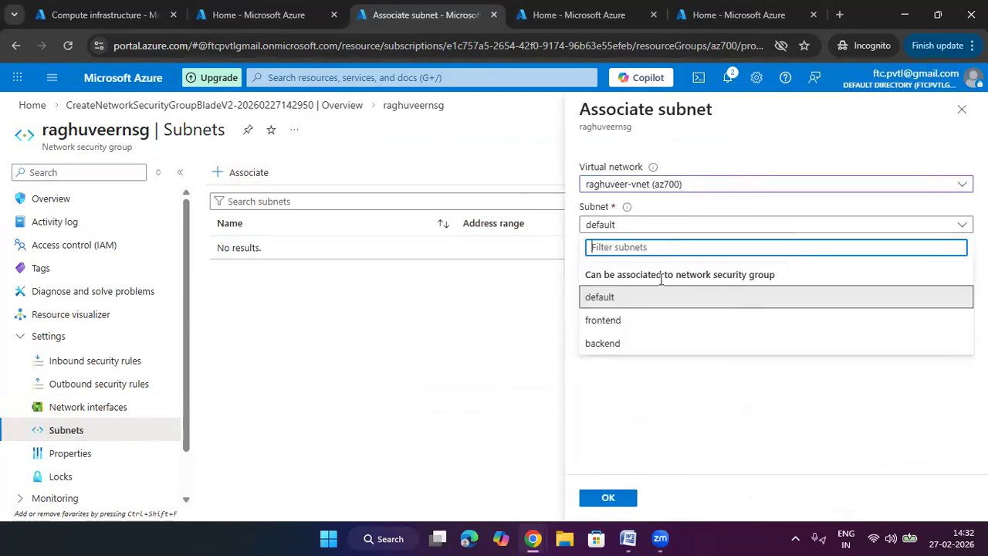
click(610, 326)
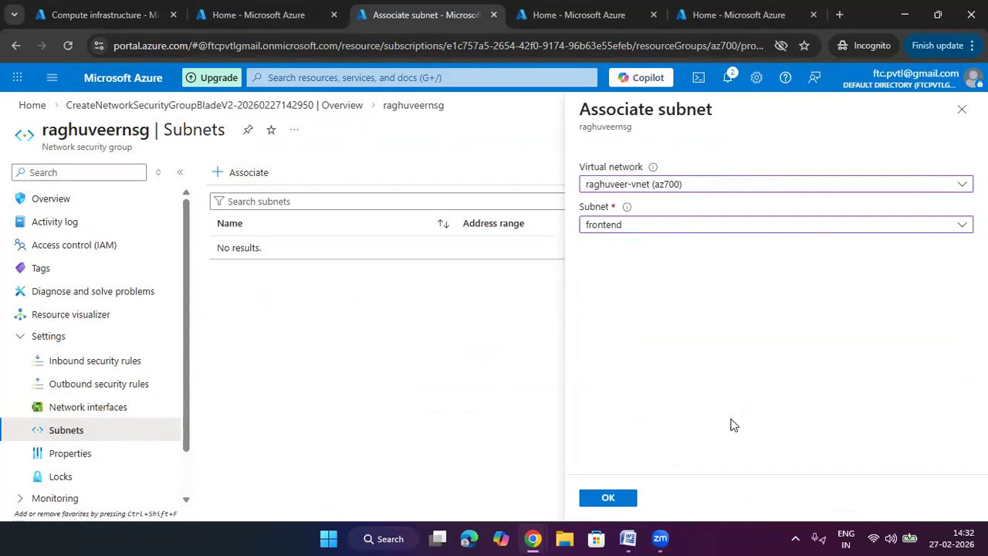
click(626, 498)
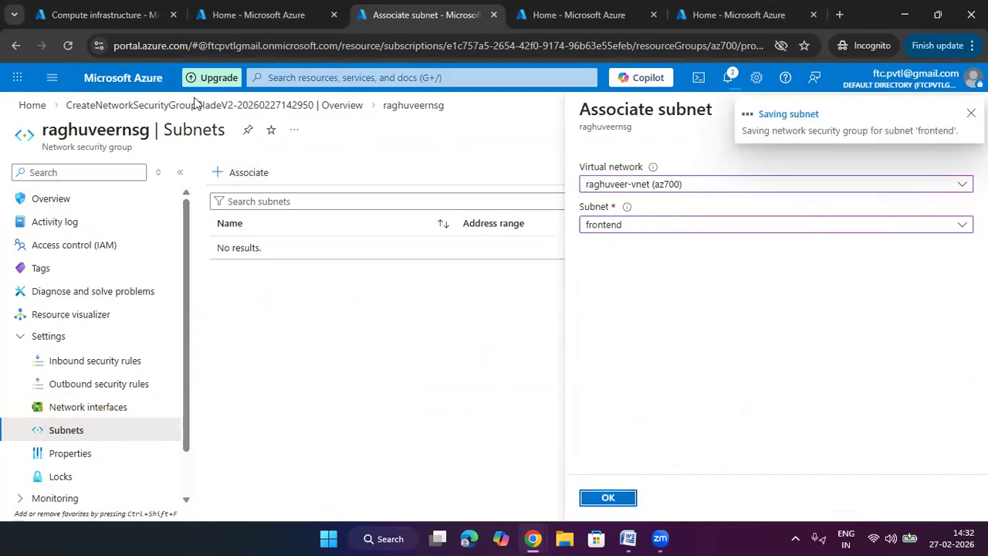
- Start creating a new virtual machine in the az700 resource group and name it vm-rdp
click(71, 16)
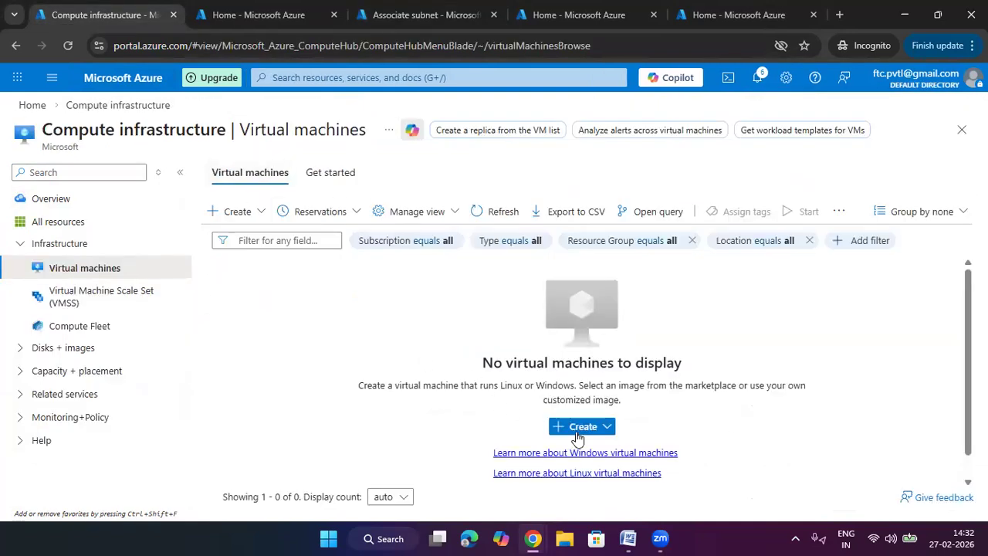
click(580, 429)
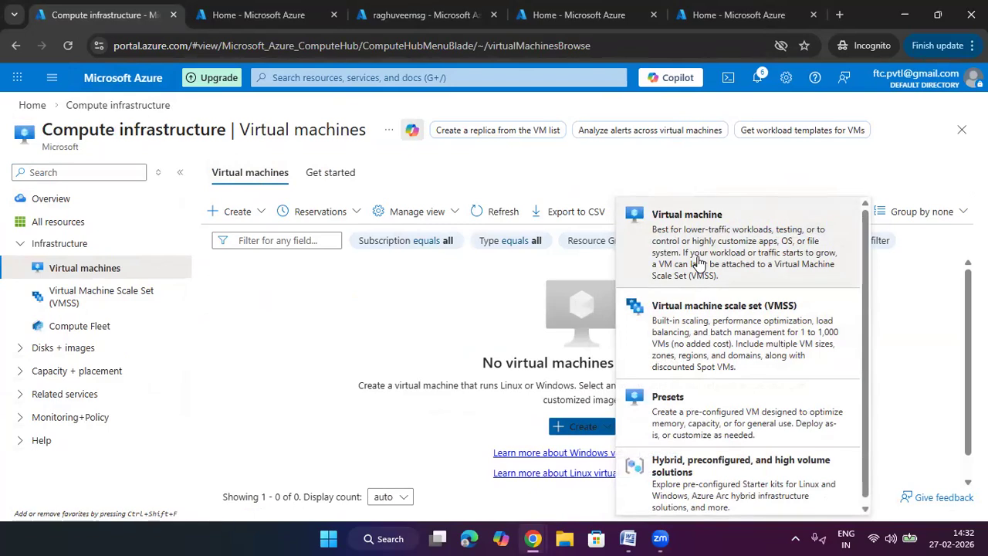
click(698, 262)
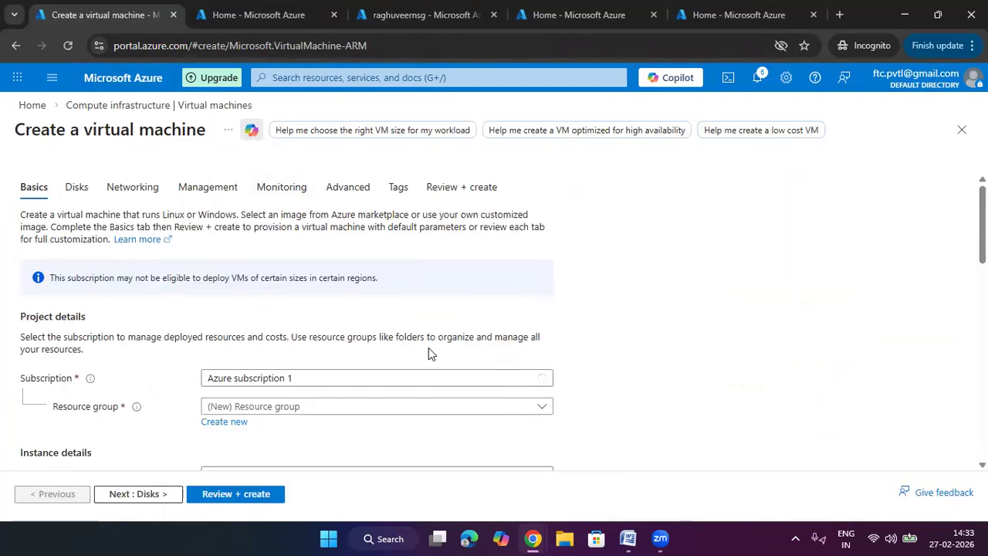
scroll(371, 316, down, 2)
click(308, 262)
click(304, 310)
click(346, 332)
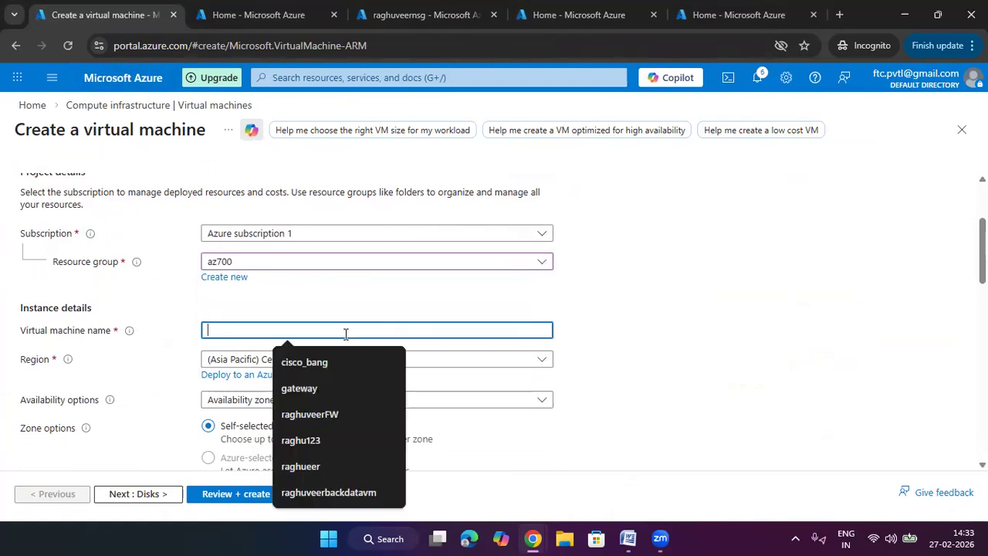
text(vm-rc)
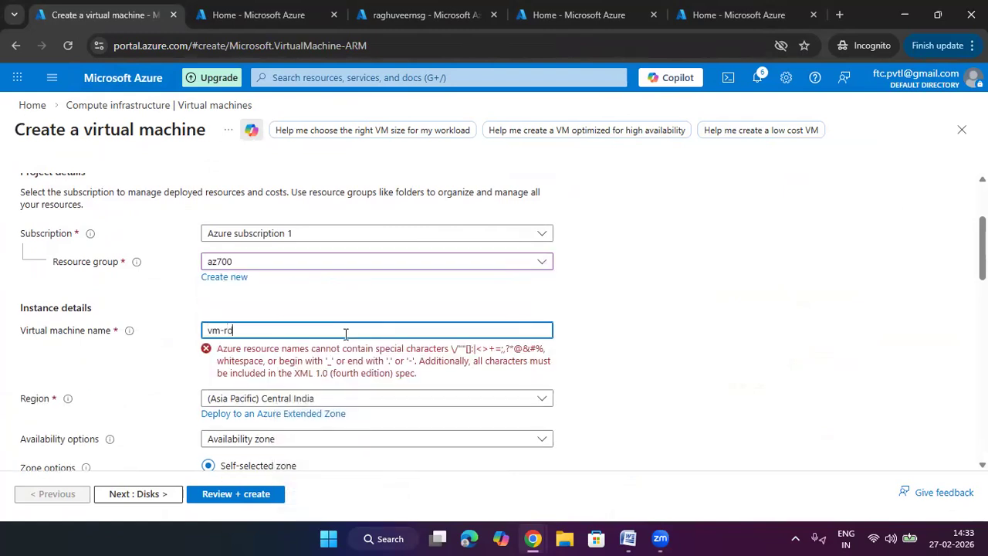
click(575, 289)
- Set vm-rdp to no infrastructure redundancy and the Standard security type
scroll(574, 288, down, 2)
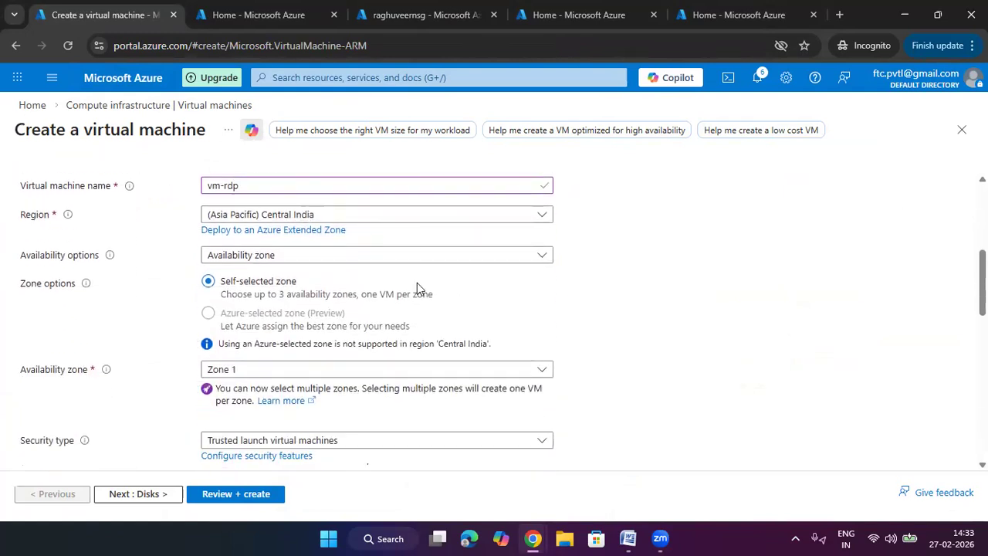
click(293, 257)
click(287, 275)
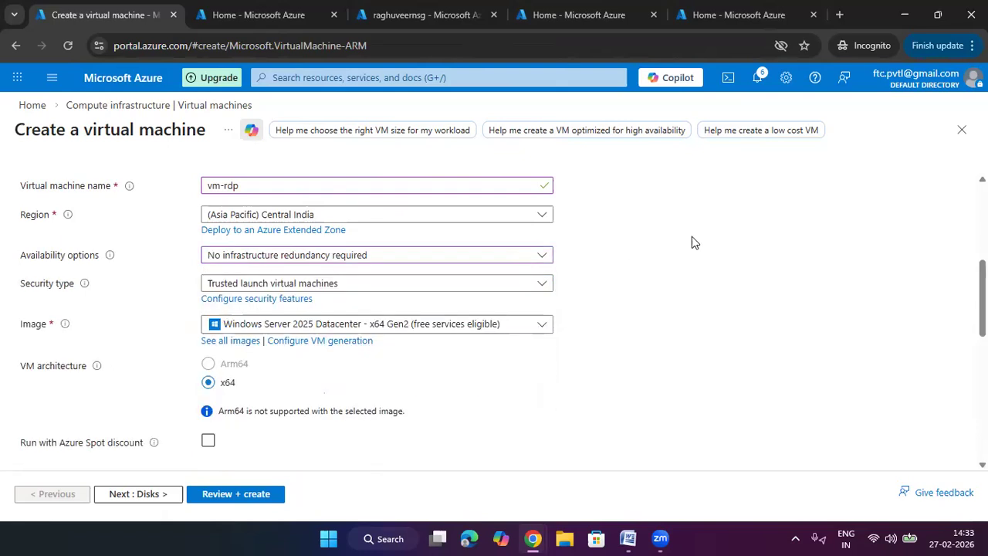
click(285, 289)
click(286, 305)
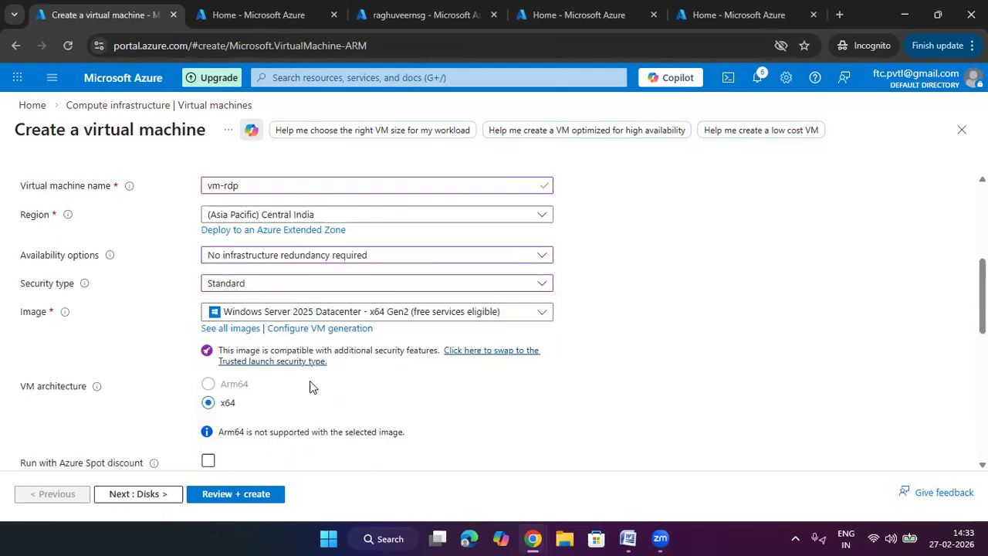
- Enter the administrator username and the account password with its confirmation, and proceed past the disk settings to networking
scroll(310, 381, down, 5)
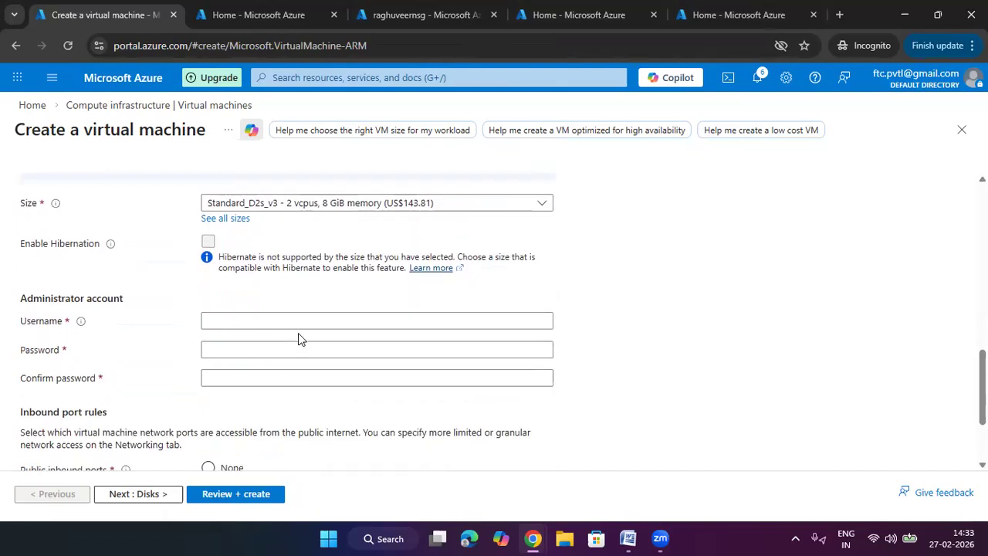
click(300, 323)
text(raghuveer)
key(Tab)
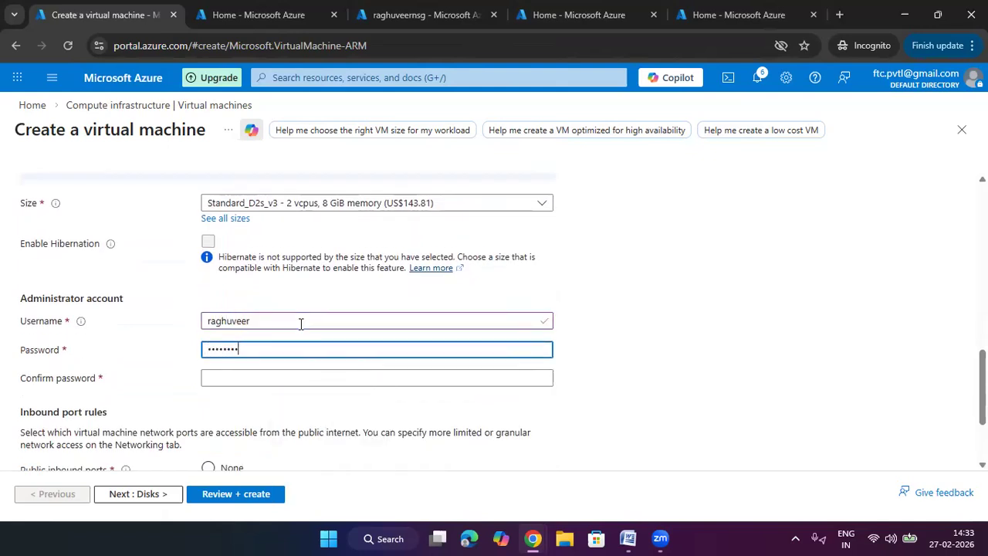
key(Tab)
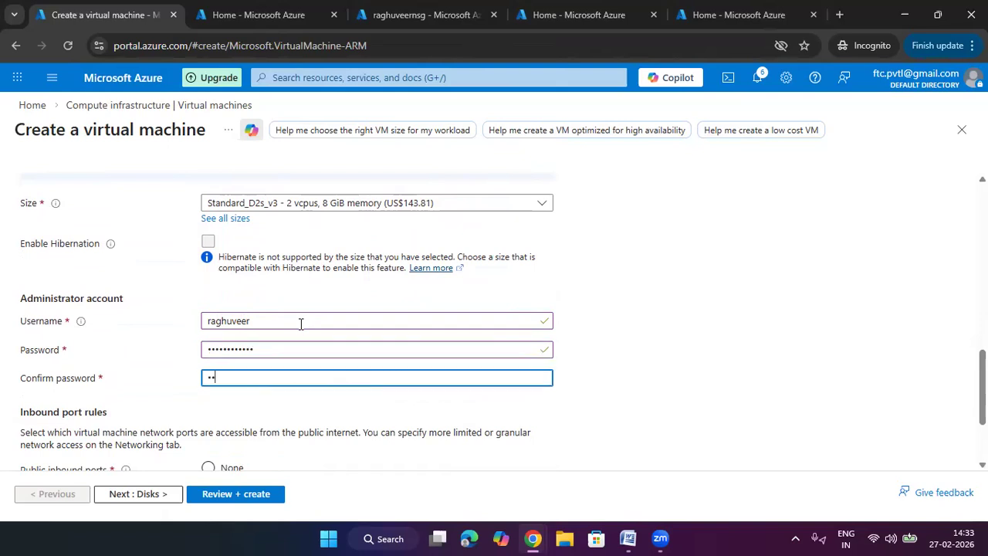
text(••••••••••)
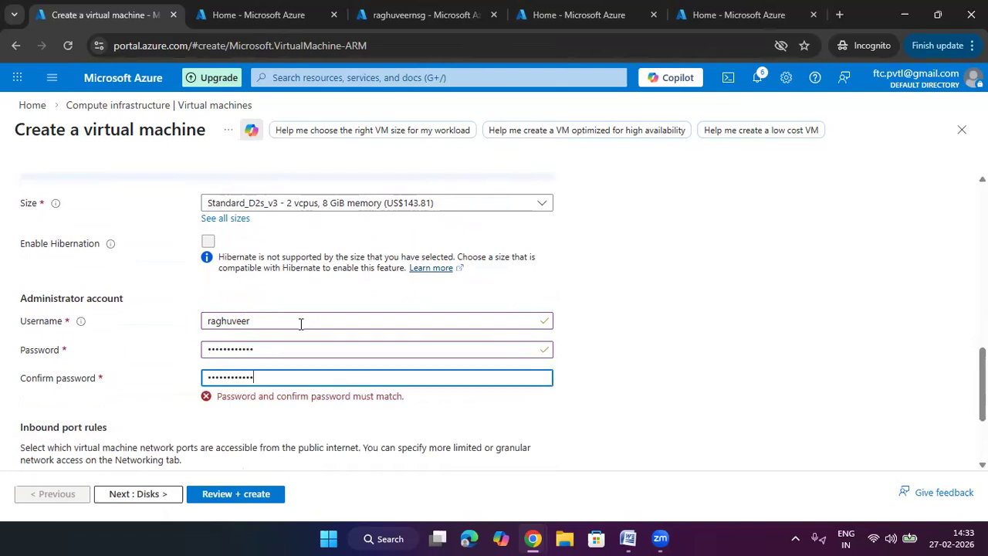
scroll(619, 320, down, 2)
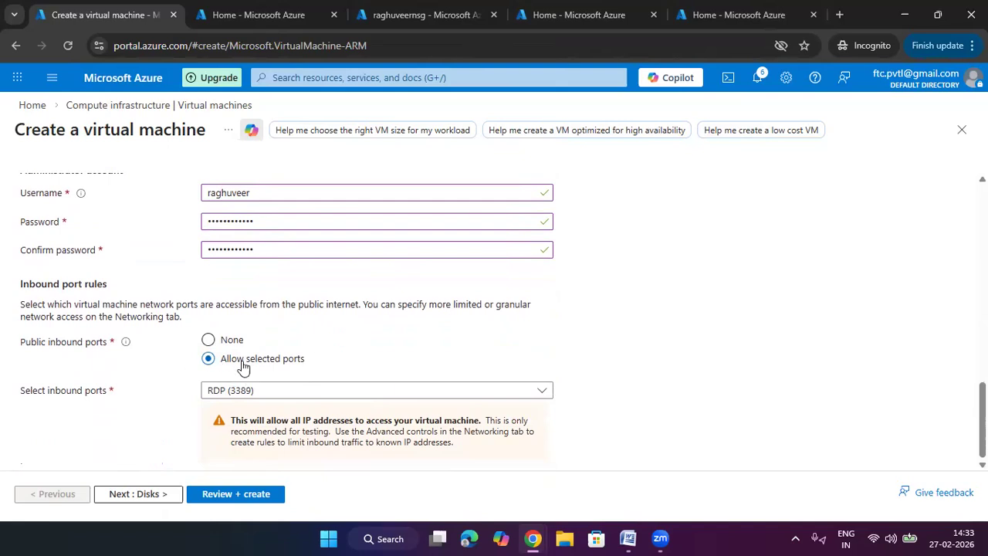
click(154, 494)
click(160, 493)
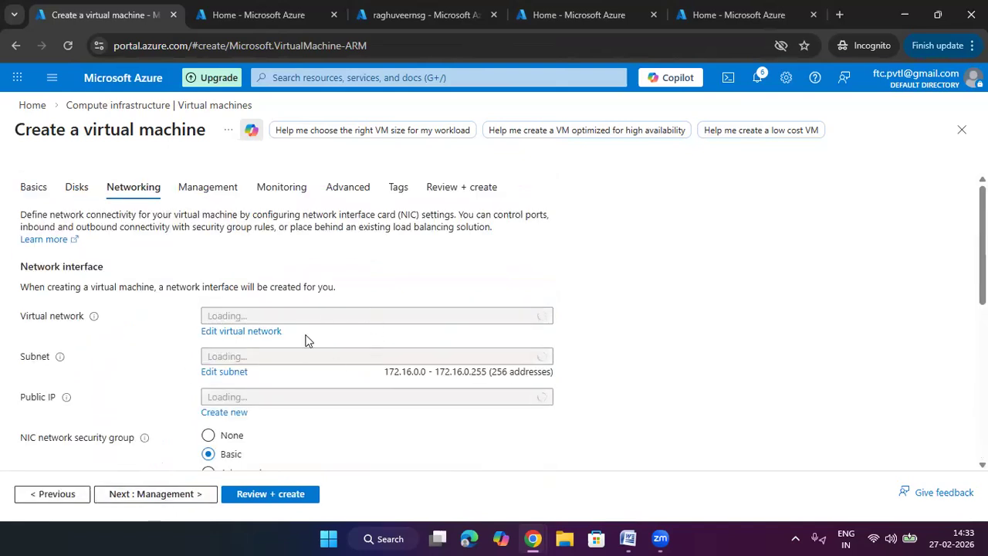
- Check the network security group's associated subnet, and place vm-rdp in the existing az700 virtual network on the frontend subnet
click(428, 15)
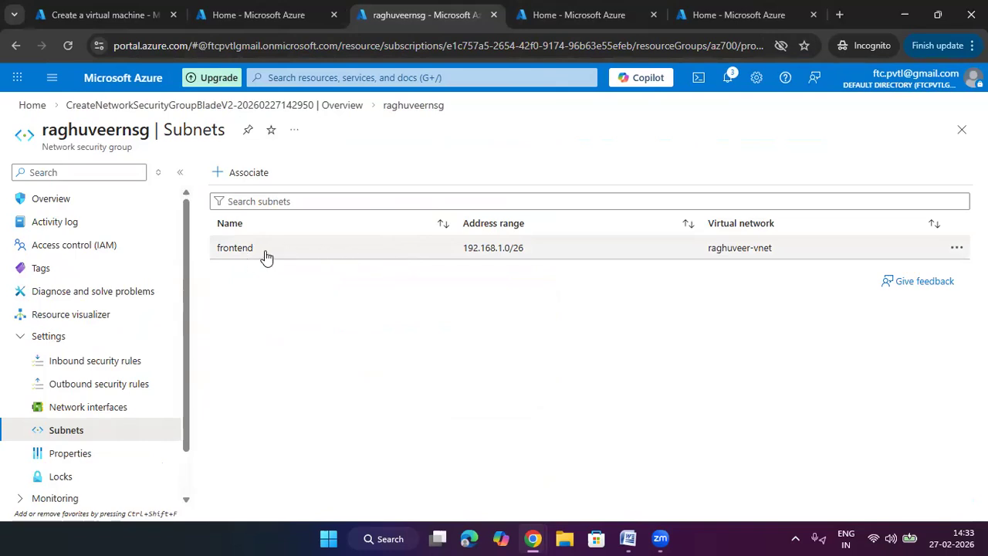
click(93, 17)
click(331, 356)
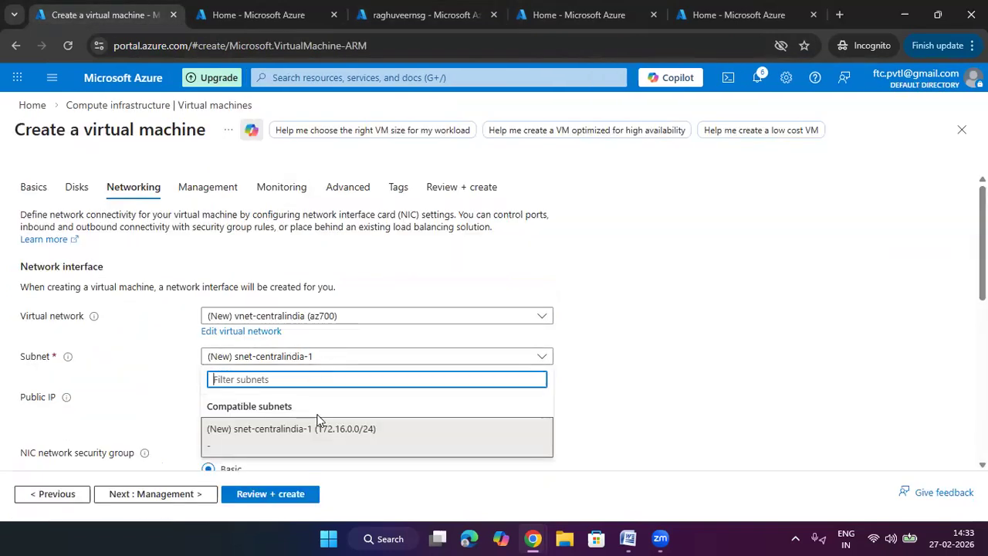
scroll(736, 306, down, 1)
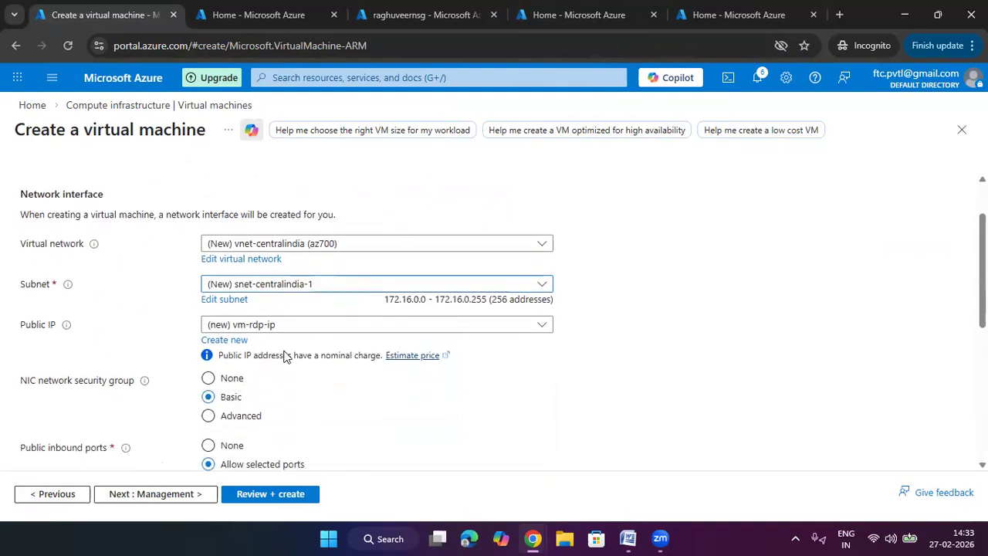
click(285, 288)
click(299, 241)
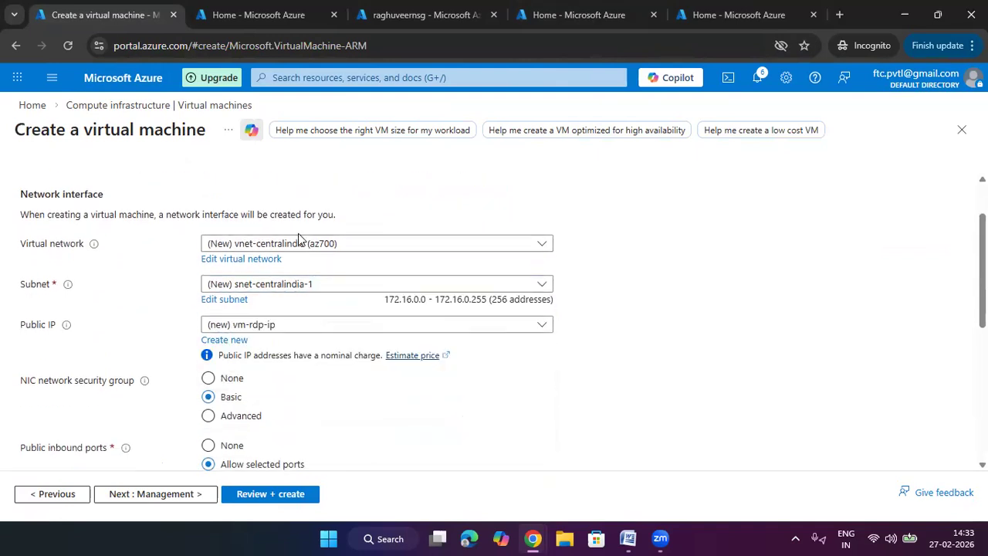
click(298, 246)
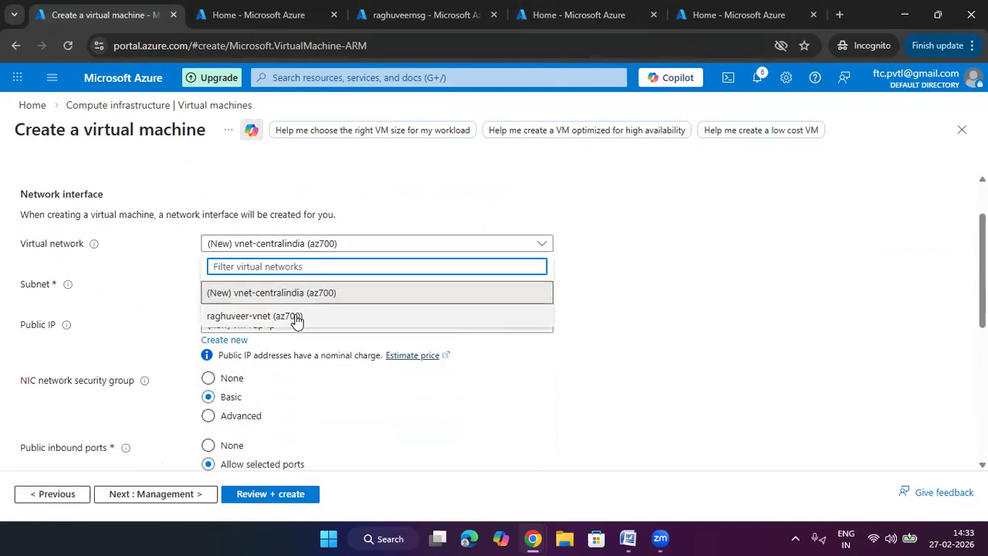
click(298, 317)
click(309, 287)
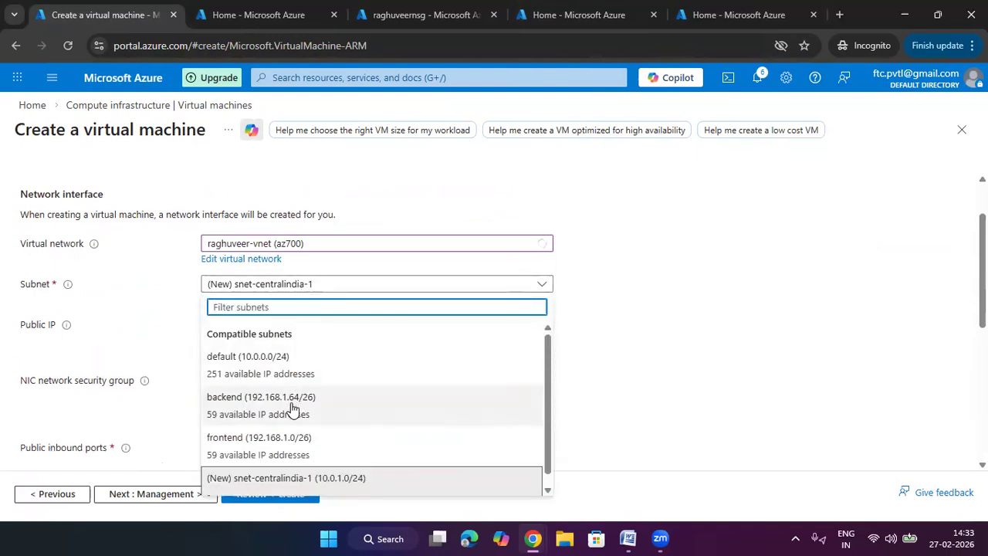
click(285, 446)
scroll(718, 329, down, 1)
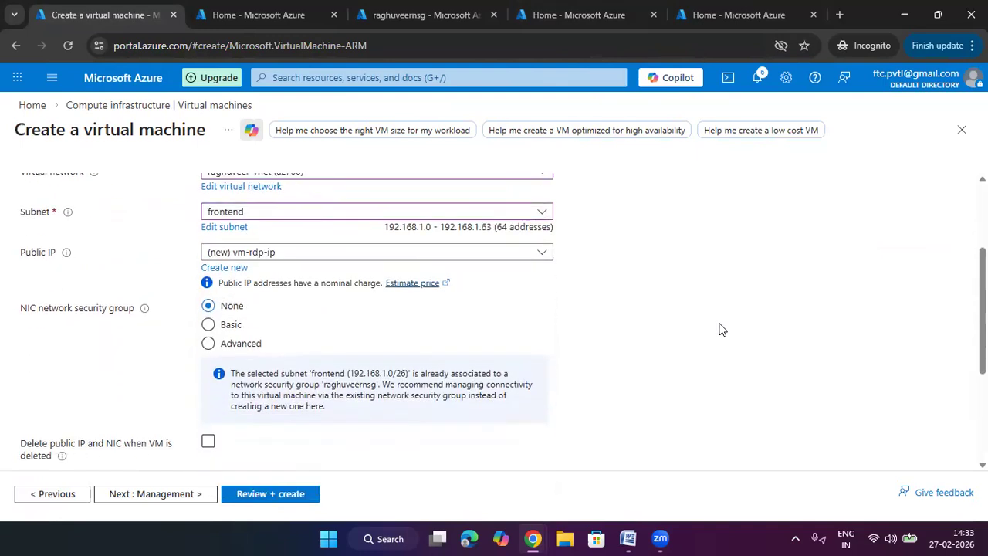
- Set vm-rdp's NIC network security group to Advanced and choose the existing az700 group already associated with the frontend subnet
click(254, 342)
scroll(258, 346, down, 2)
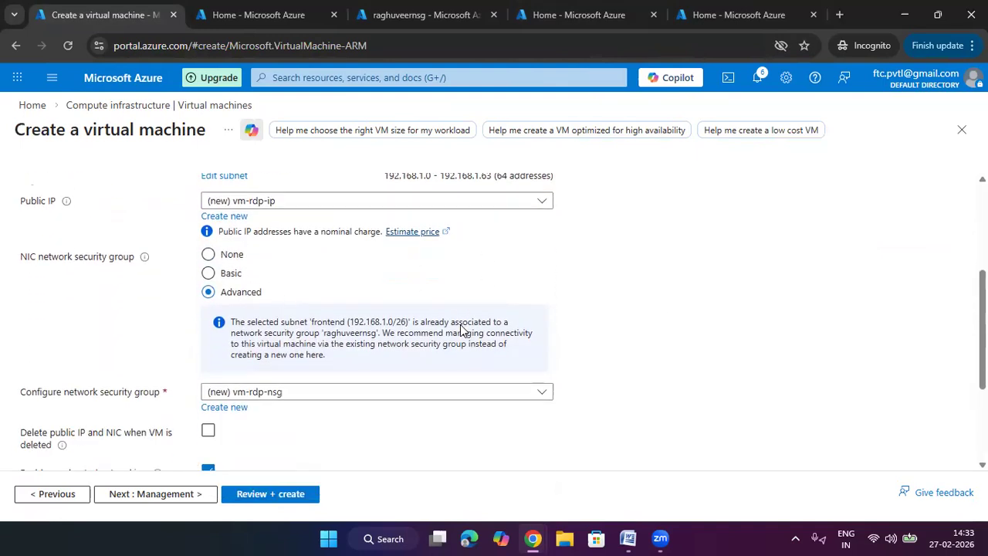
click(275, 300)
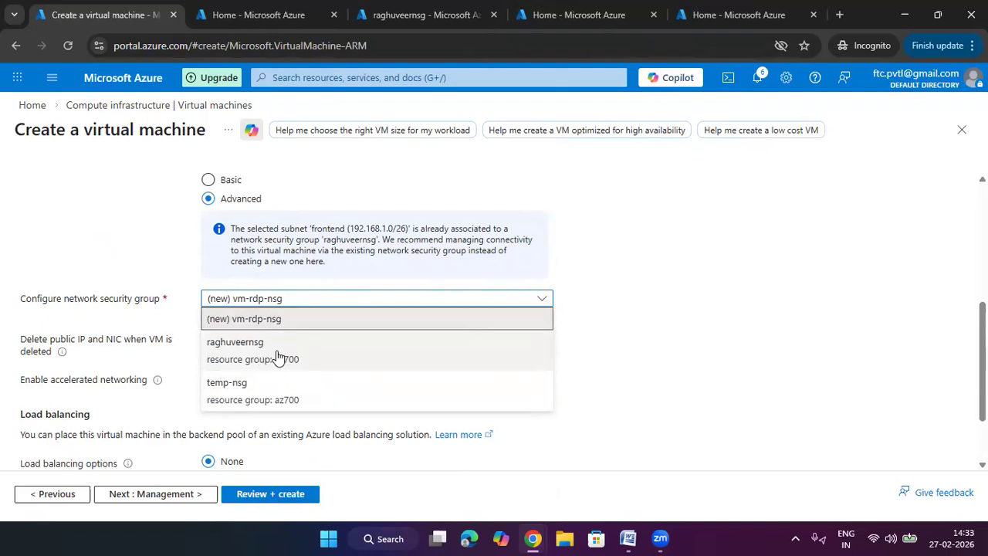
click(278, 356)
- Check the name of the network security group associated with the frontend subnet, and submit vm-rdp's configuration for review
click(443, 19)
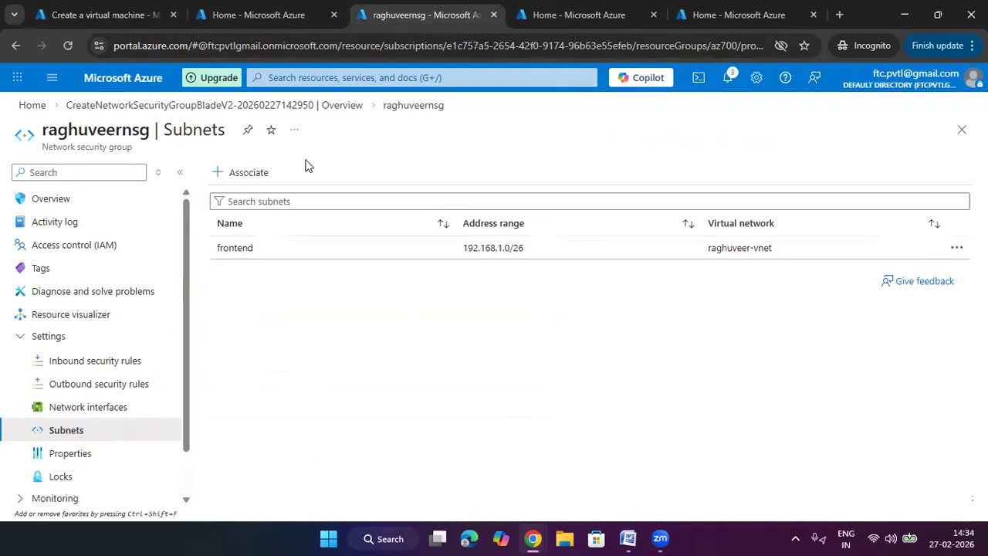
drag(147, 133, 54, 131)
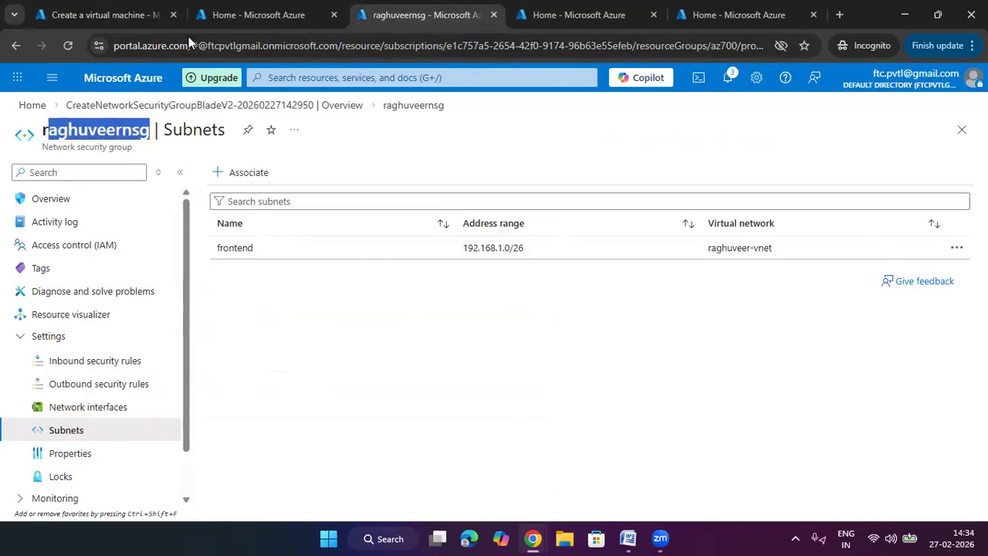
click(151, 15)
click(272, 494)
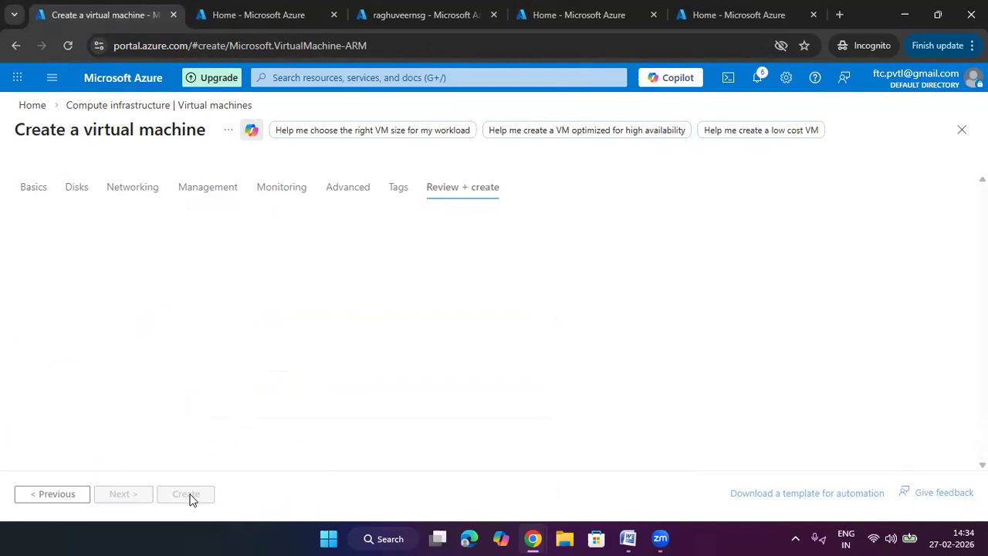
- Start creating a second virtual machine in the az700 resource group and name it vm-http
click(242, 13)
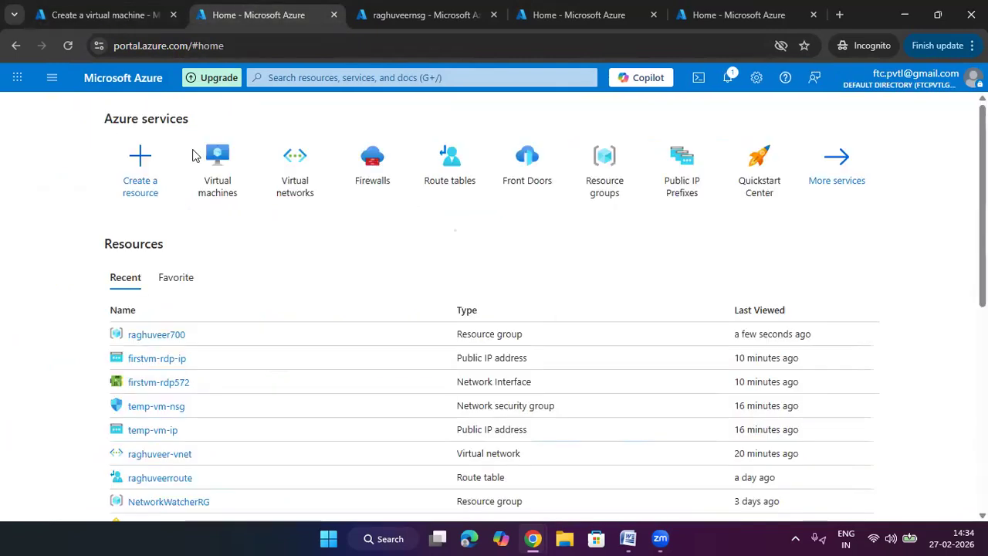
click(221, 187)
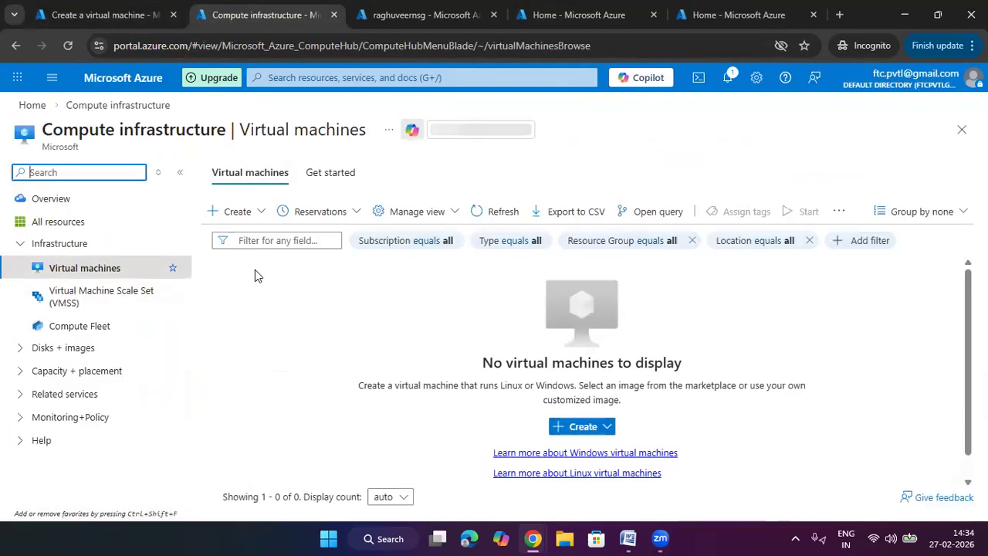
click(594, 424)
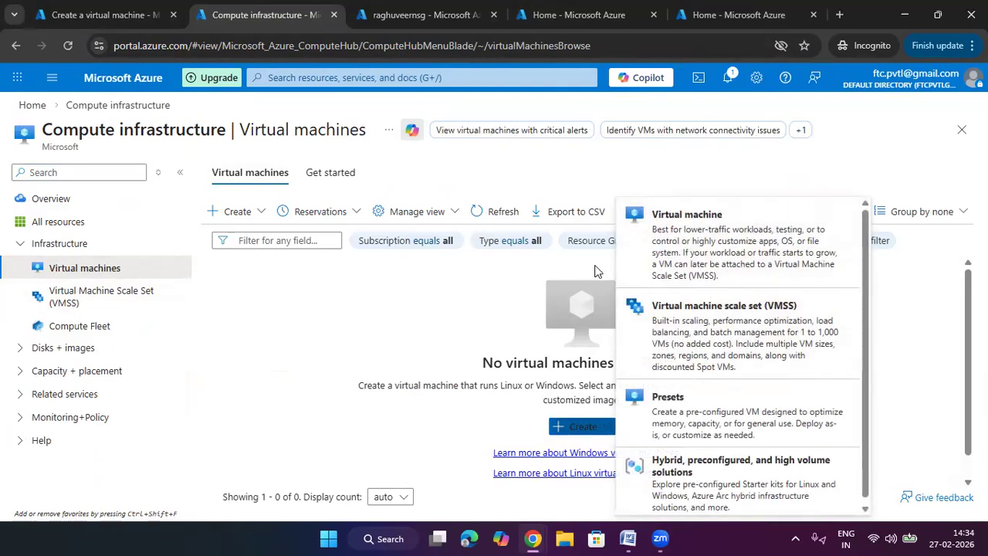
click(687, 215)
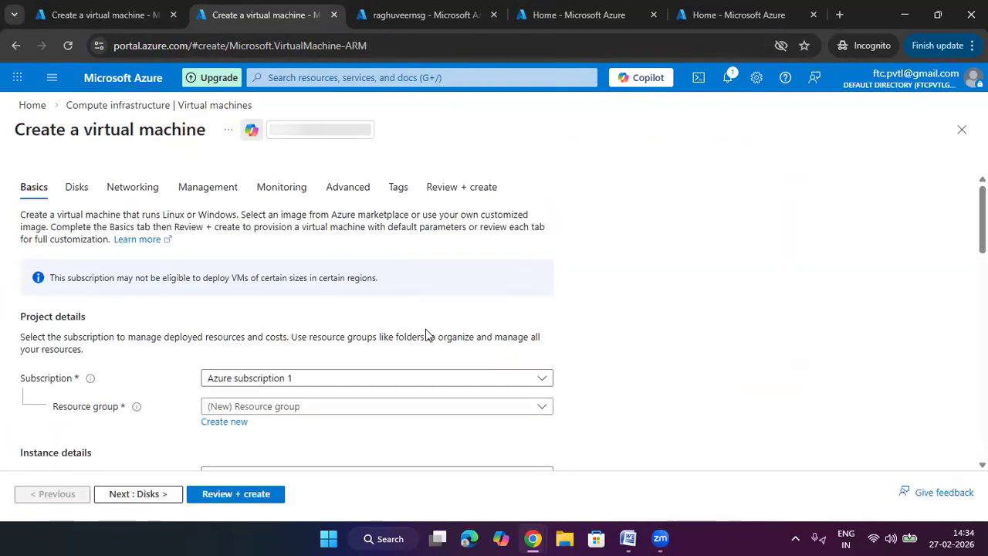
scroll(337, 352, down, 1)
click(335, 334)
click(316, 384)
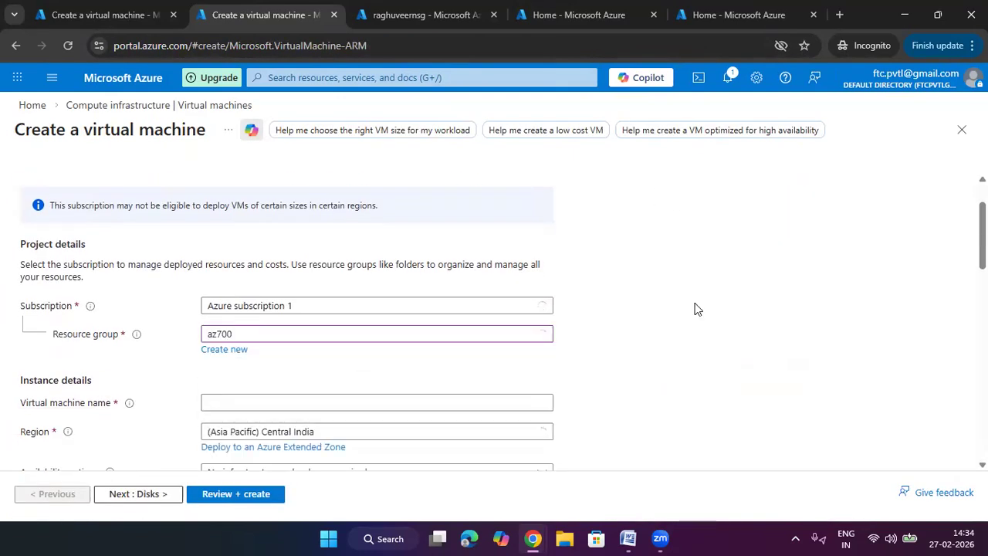
scroll(413, 301, down, 1)
click(292, 331)
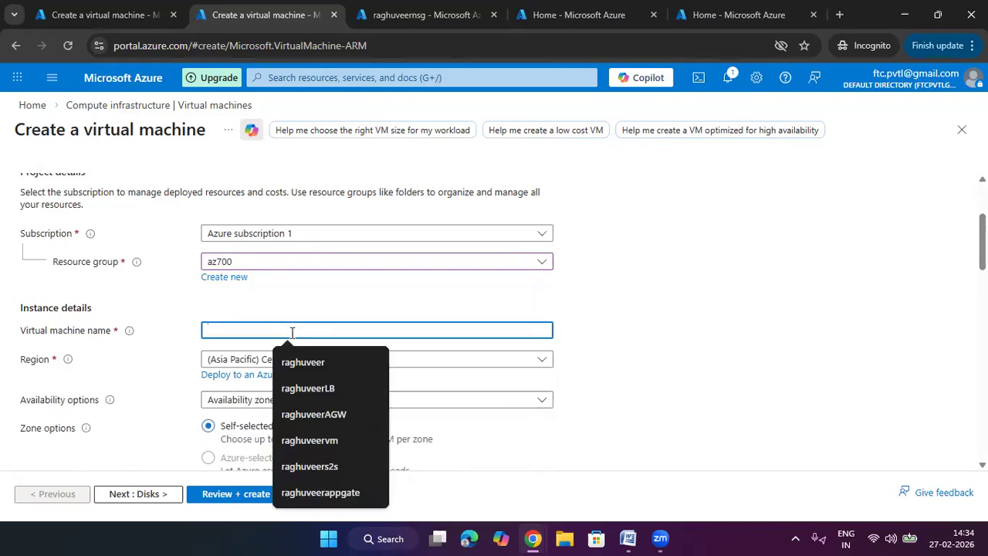
text(vm)
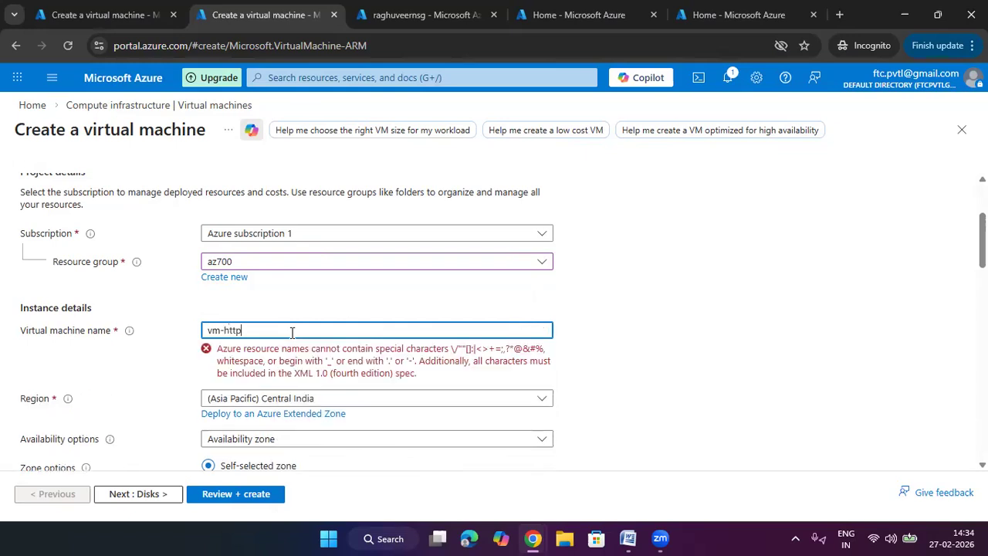
text(-http)
- Set vm-http to no infrastructure redundancy and the Standard security type
scroll(259, 182, down, 2)
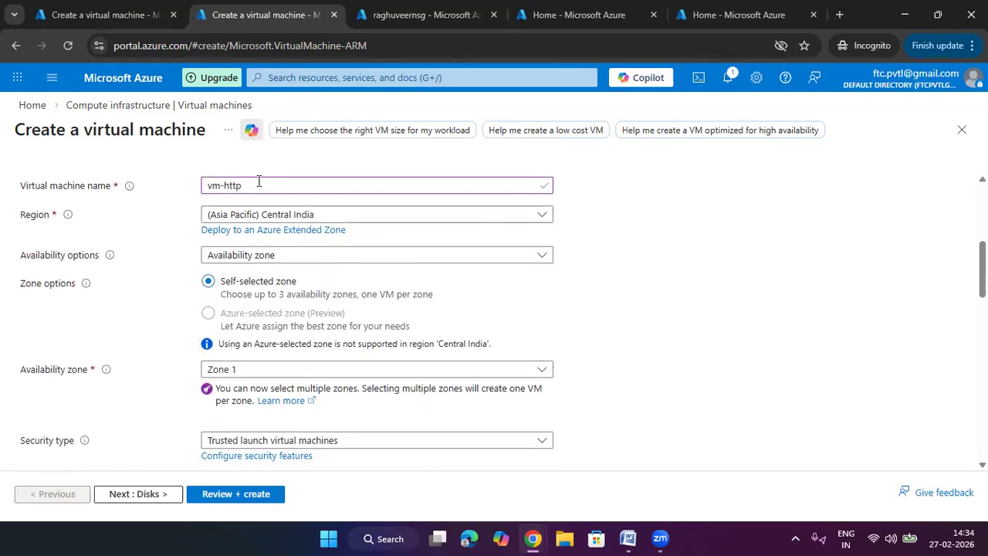
click(282, 257)
click(281, 273)
click(288, 284)
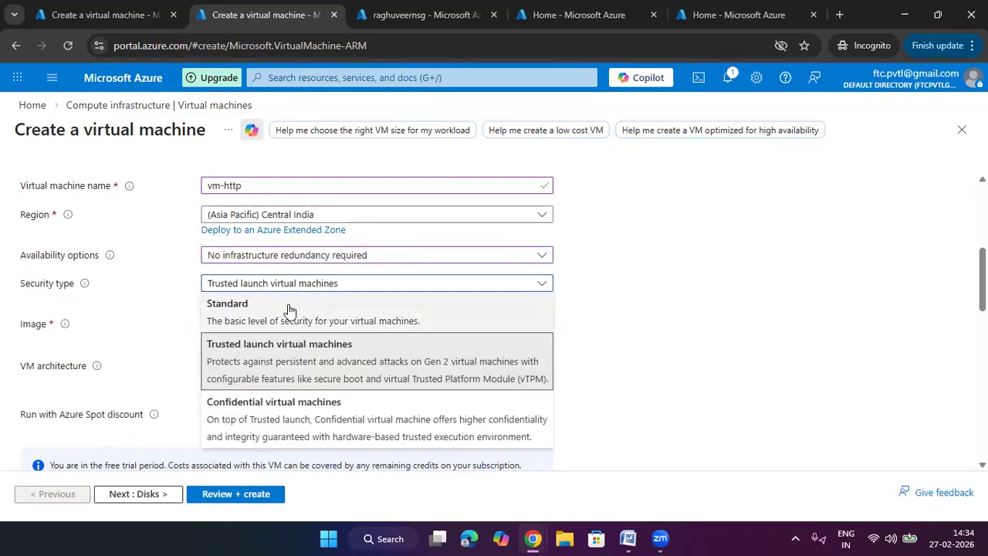
click(290, 311)
- Choose the Windows Server 2025 Datacenter - x64 Gen2 image and the Standard_D2s_v3 size for vm-http
scroll(679, 286, down, 2)
scroll(381, 242, up, 1)
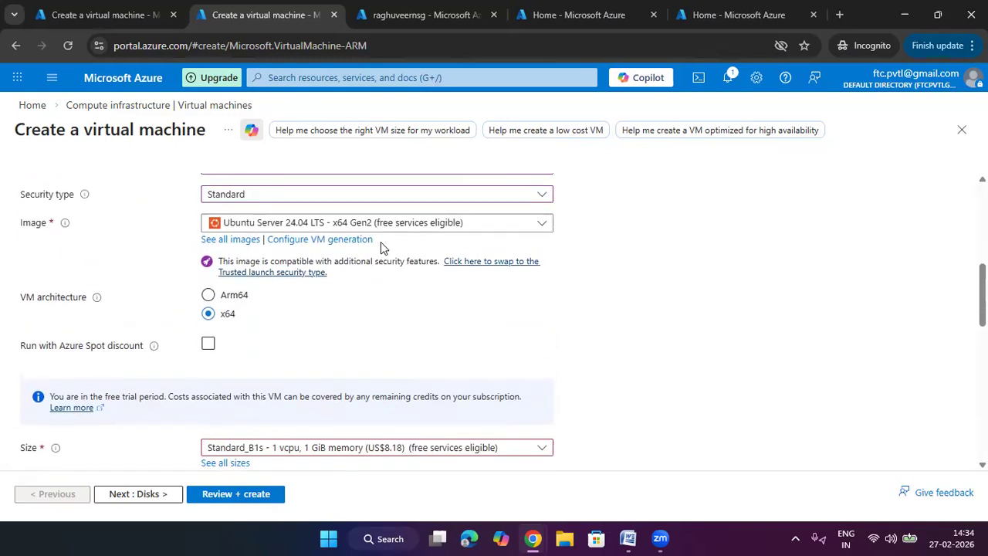
scroll(381, 241, up, 1)
click(353, 239)
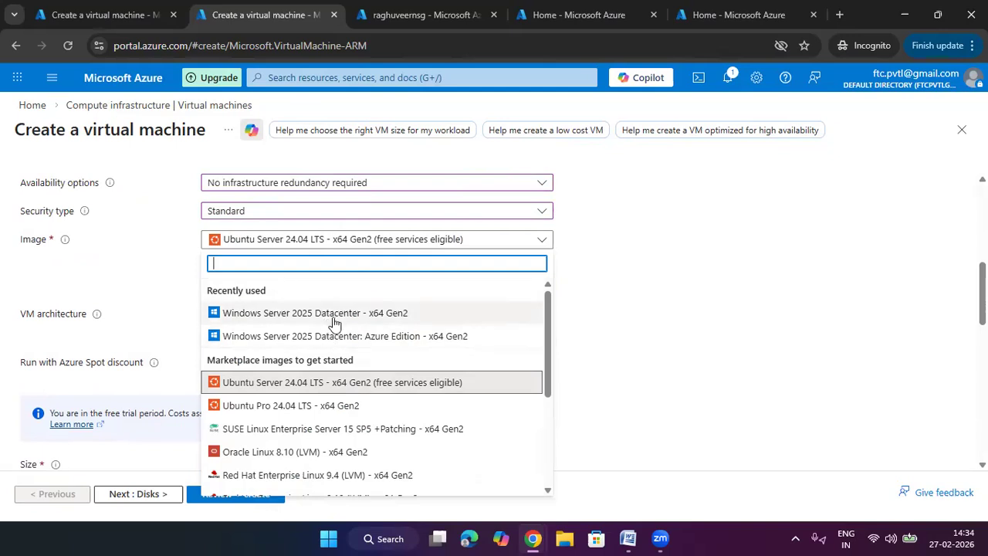
click(333, 317)
scroll(670, 324, down, 2)
click(332, 420)
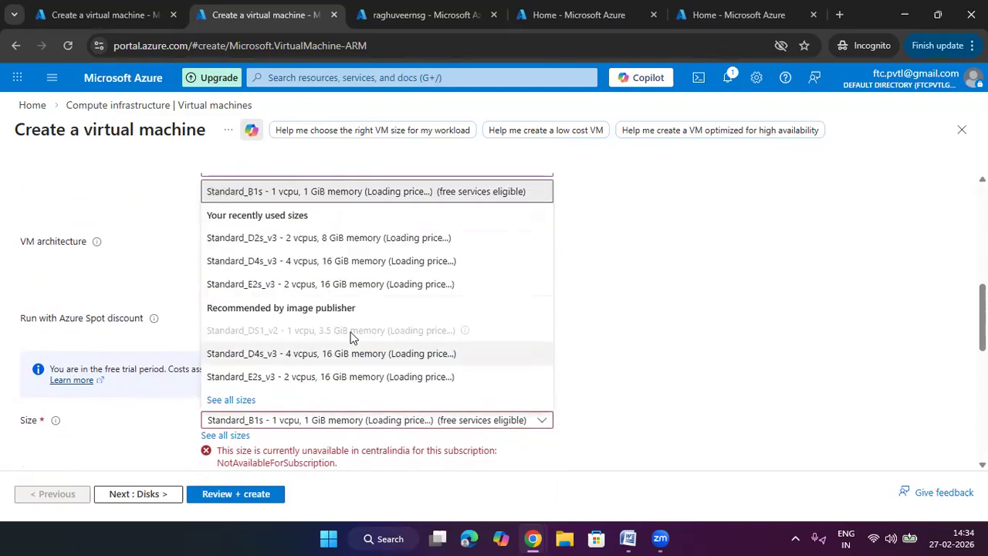
click(344, 238)
- Enter vm-http's administrator username and the account password with its confirmation, and proceed past the disk settings to networking
scroll(463, 324, down, 3)
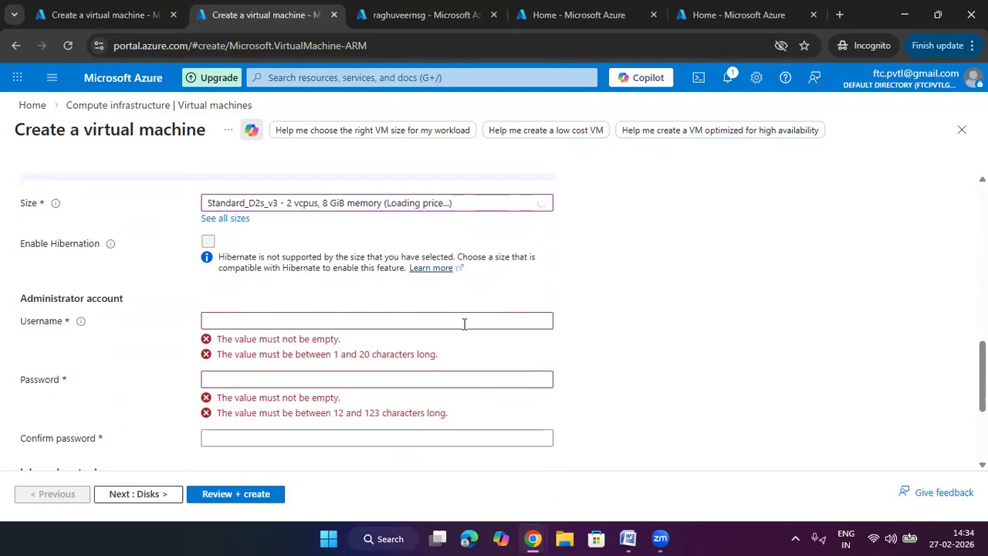
click(335, 323)
text(raghuveer)
key(Tab)
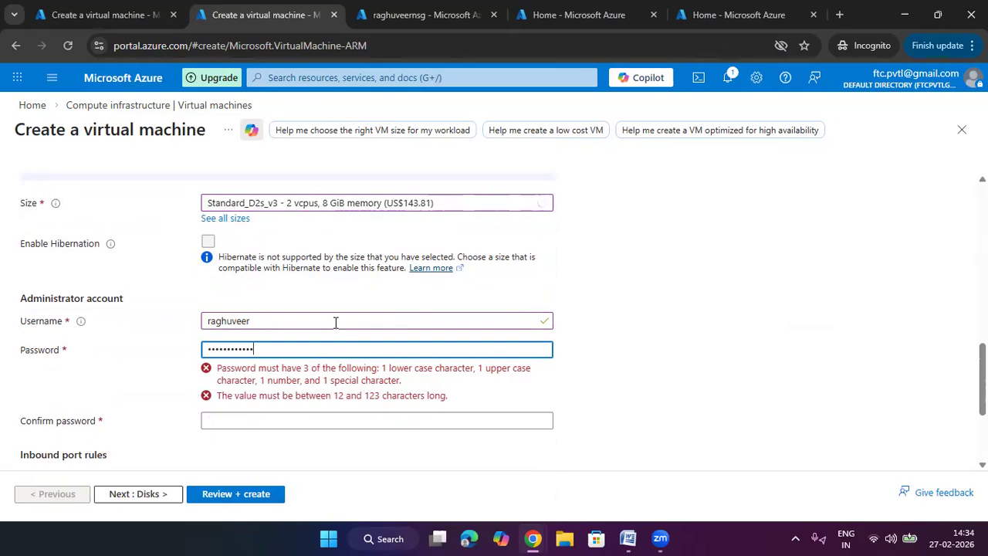
key(Tab)
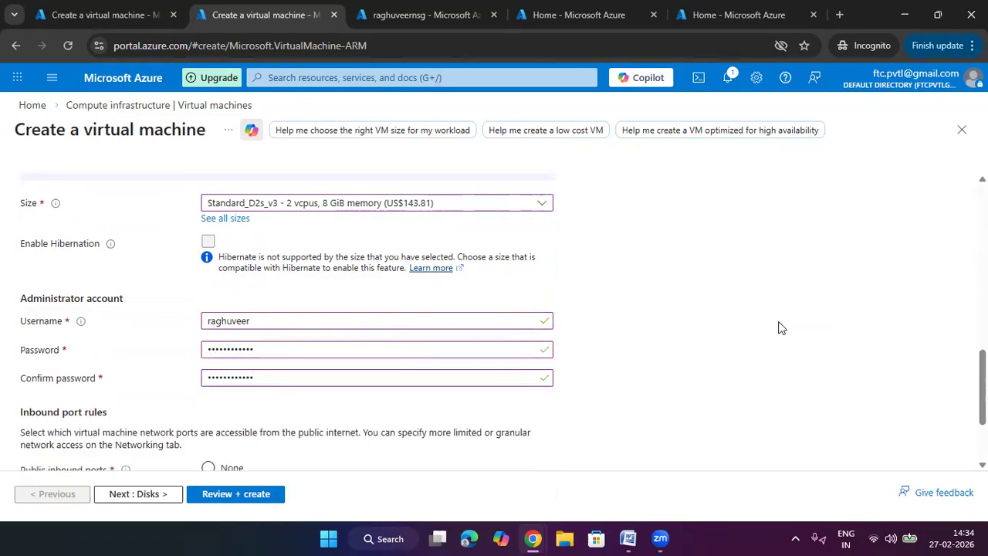
scroll(776, 327, down, 3)
click(165, 493)
click(165, 494)
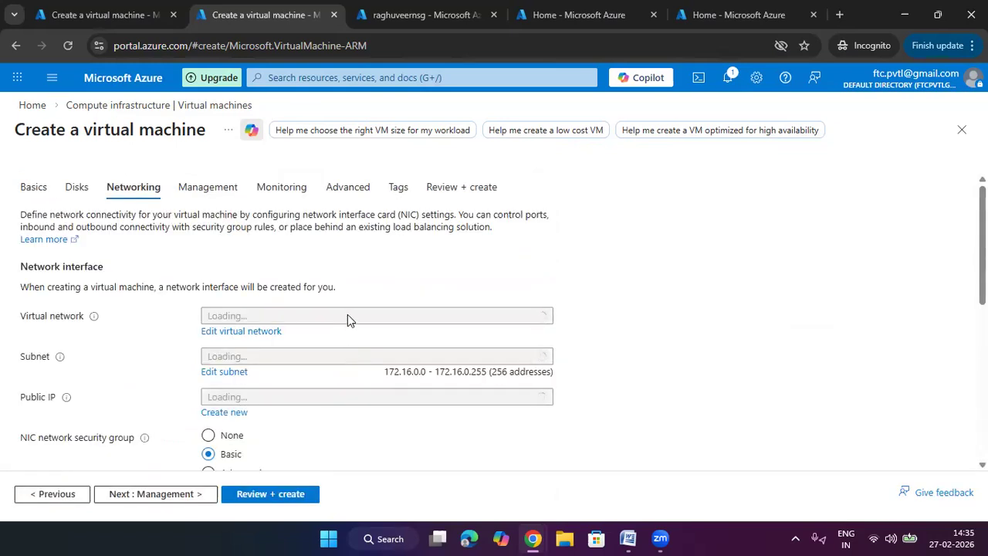
- Place vm-http in the existing az700 virtual network on the frontend subnet
click(354, 318)
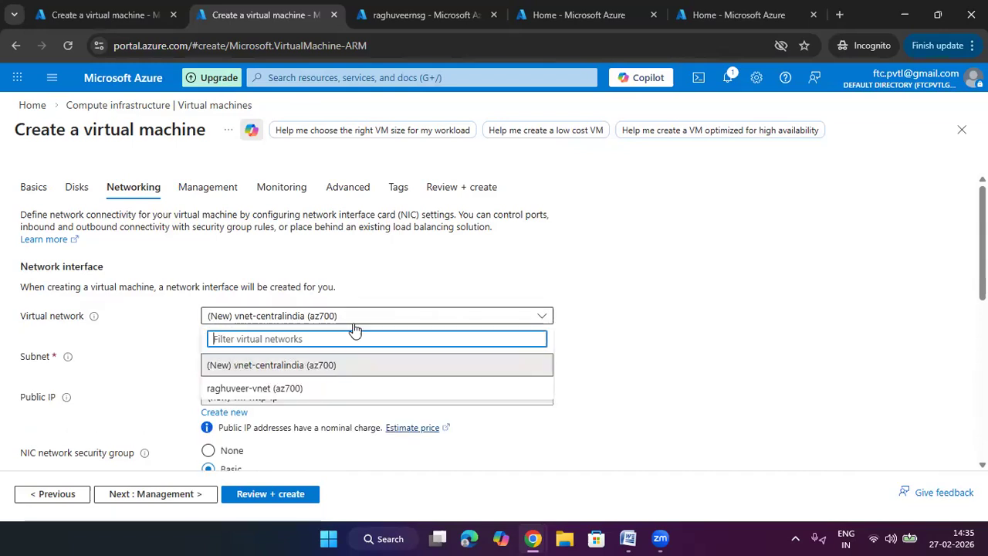
click(337, 389)
scroll(331, 309, down, 1)
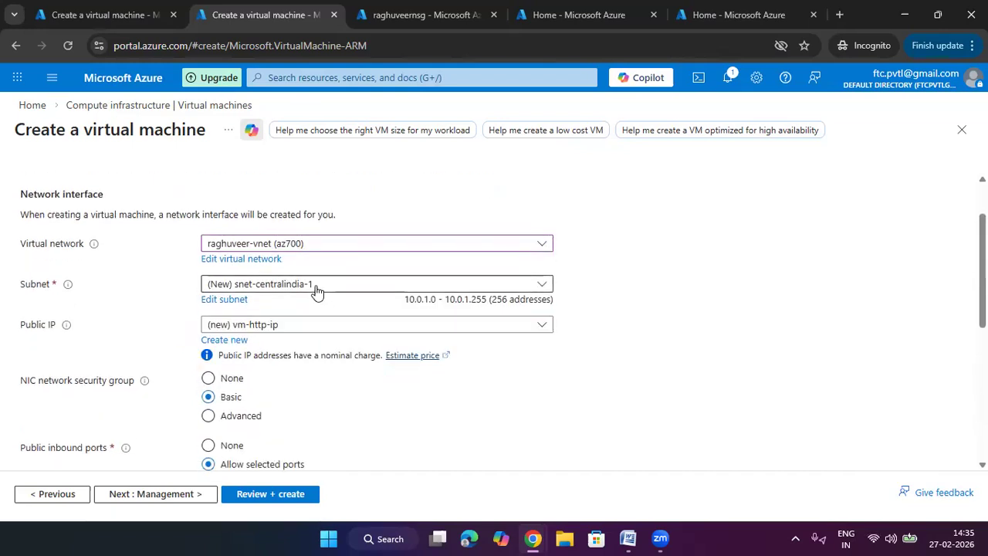
click(316, 285)
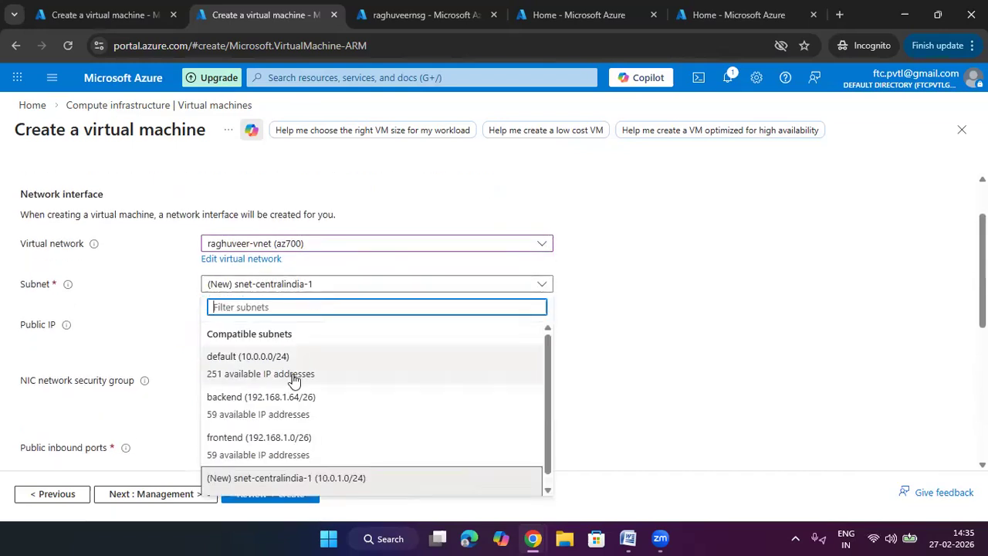
click(301, 438)
- Assign the frontend subnet's existing network security group to vm-http through the Advanced NIC option, and submit the configuration for review
scroll(287, 242, down, 2)
click(253, 275)
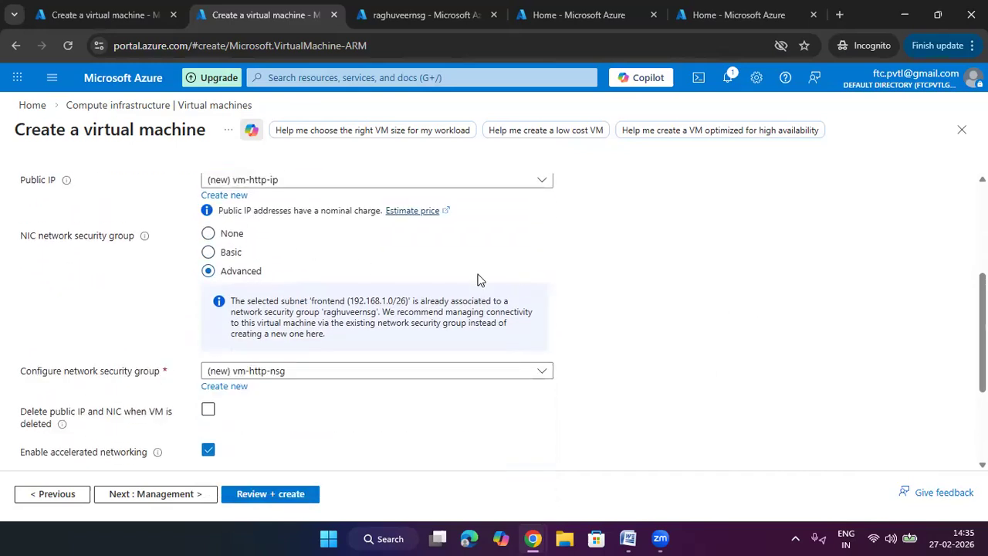
scroll(479, 280, down, 1)
click(341, 301)
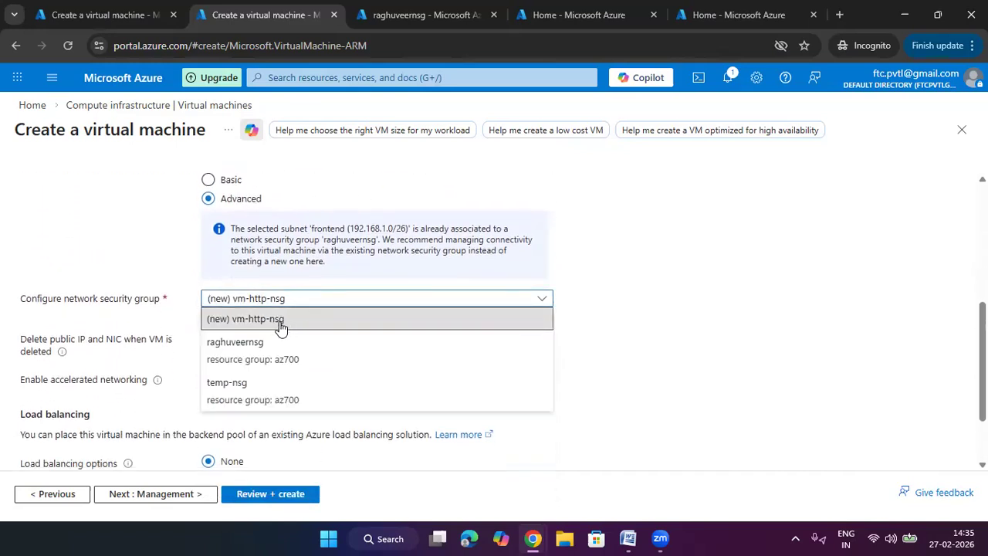
click(258, 345)
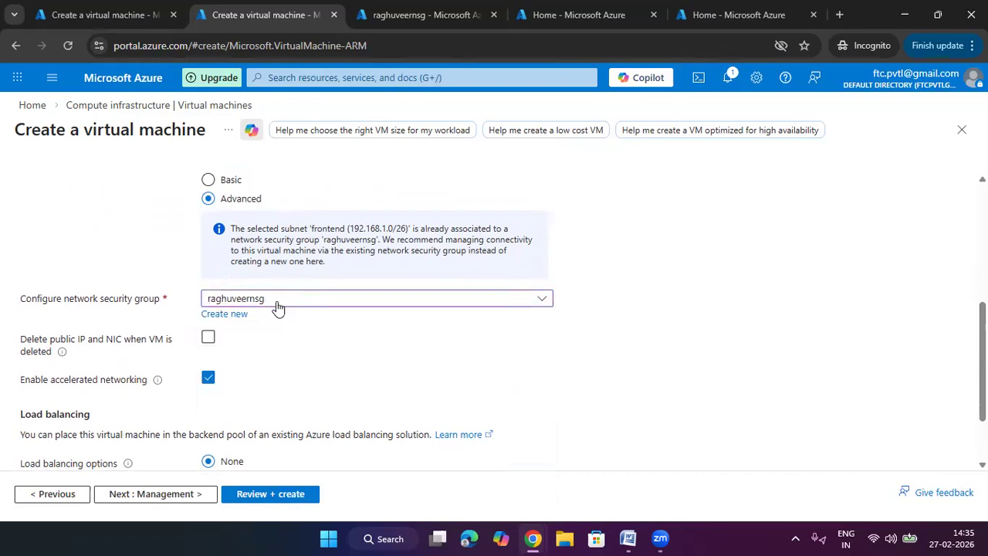
scroll(600, 309, down, 1)
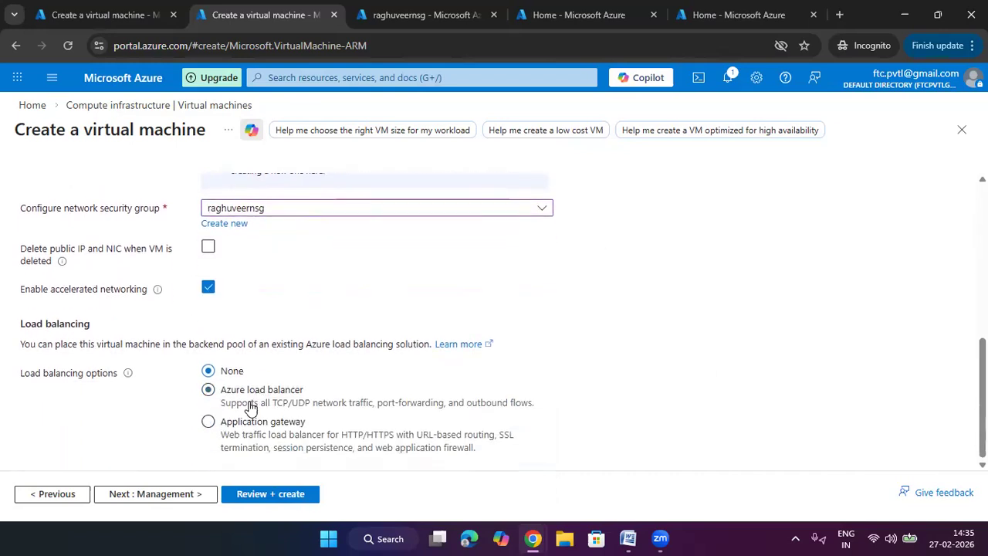
click(258, 497)
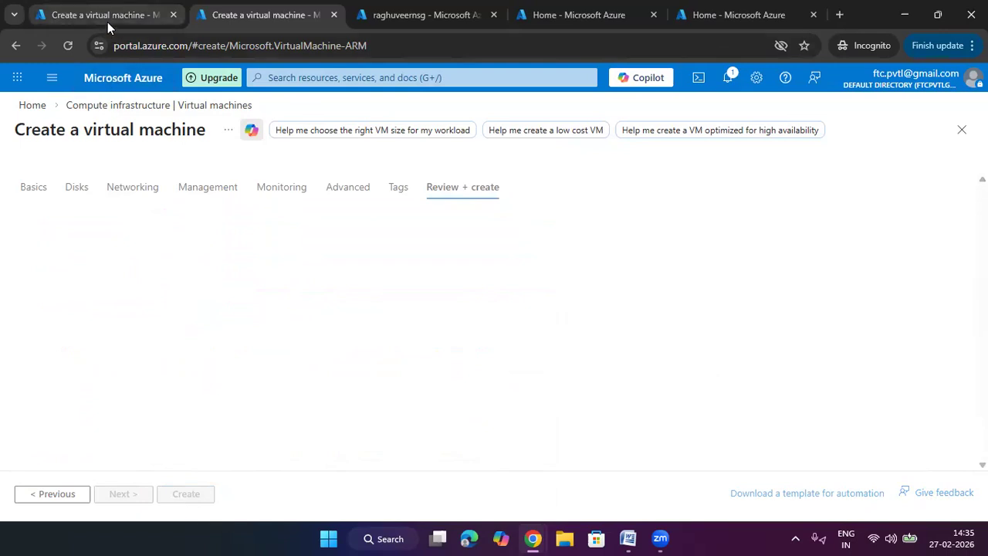
- Create vm-rdp from its validated configuration and check the progress of its deployment
click(108, 16)
click(190, 493)
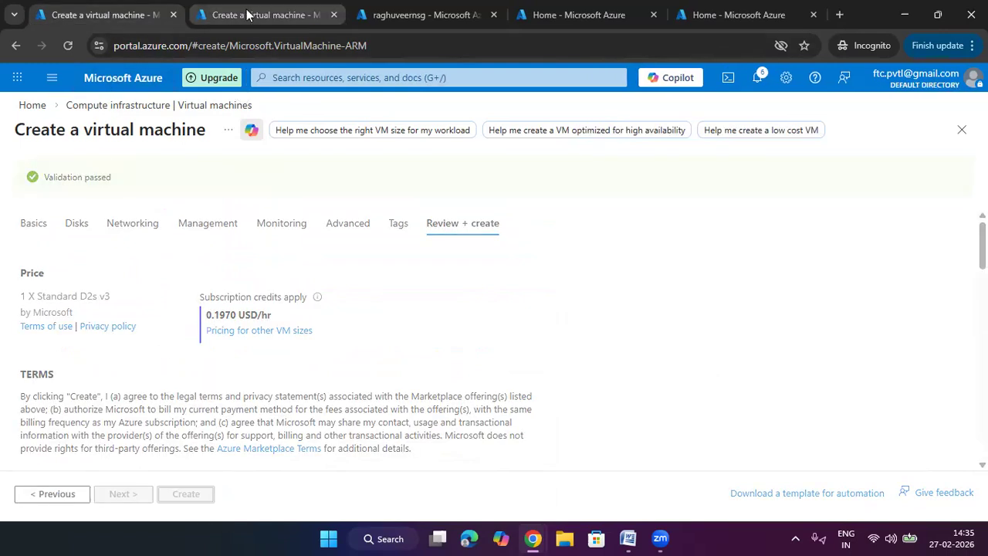
click(274, 15)
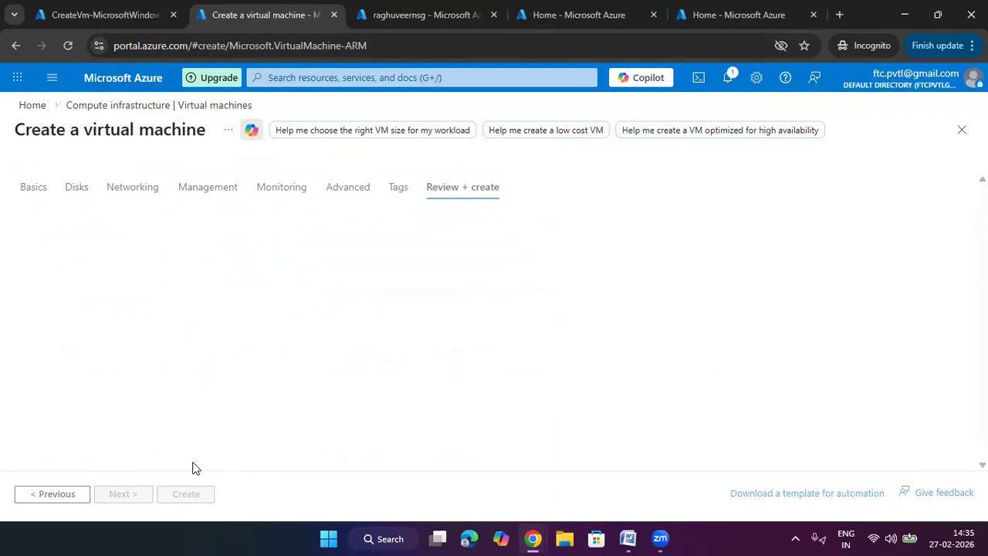
click(114, 17)
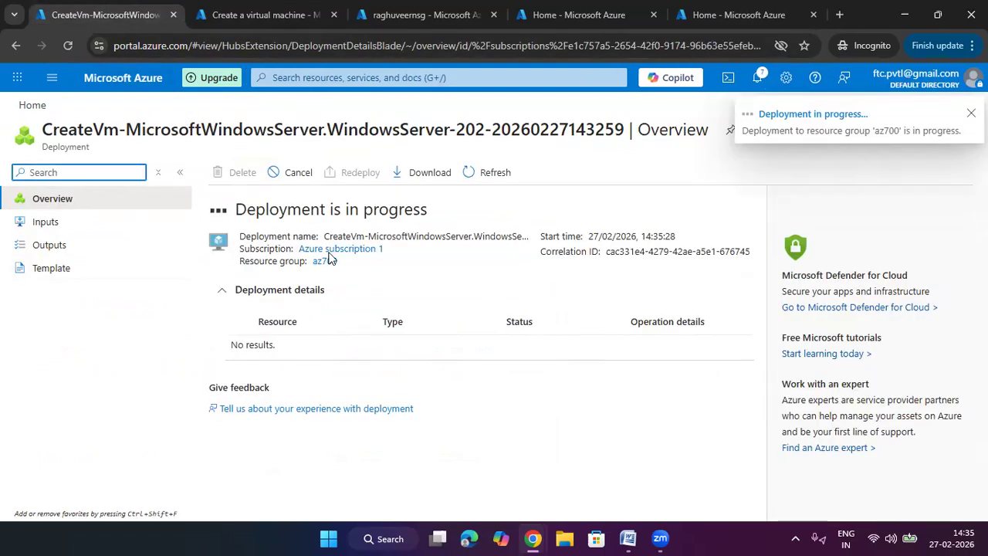
- Create vm-http from its reviewed configuration, and check the deployment details of vm-rdp
click(216, 19)
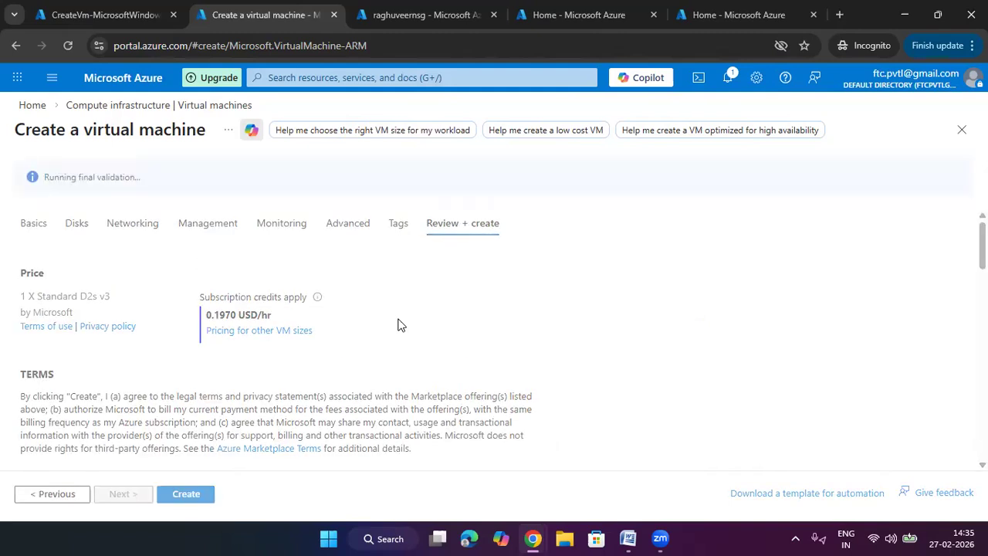
click(189, 494)
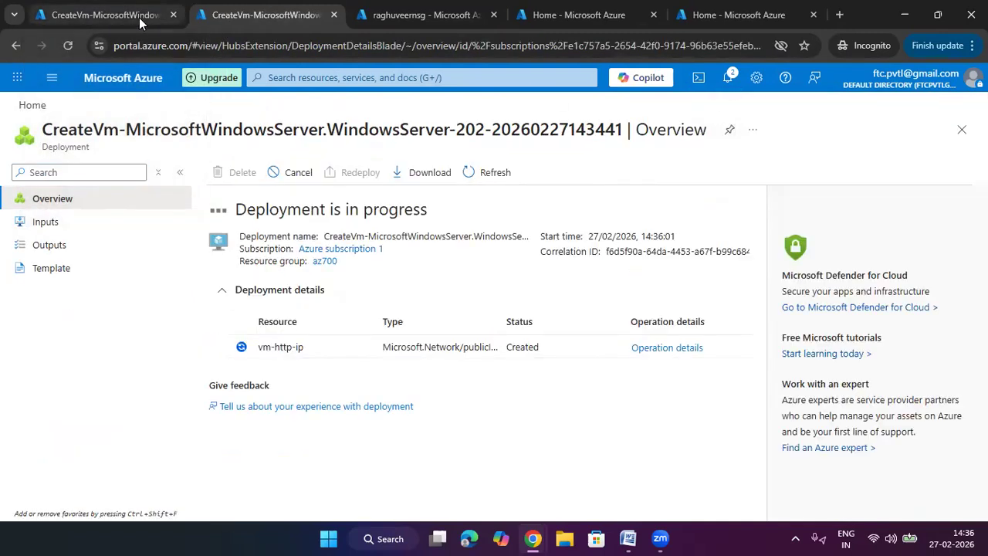
click(140, 23)
click(279, 292)
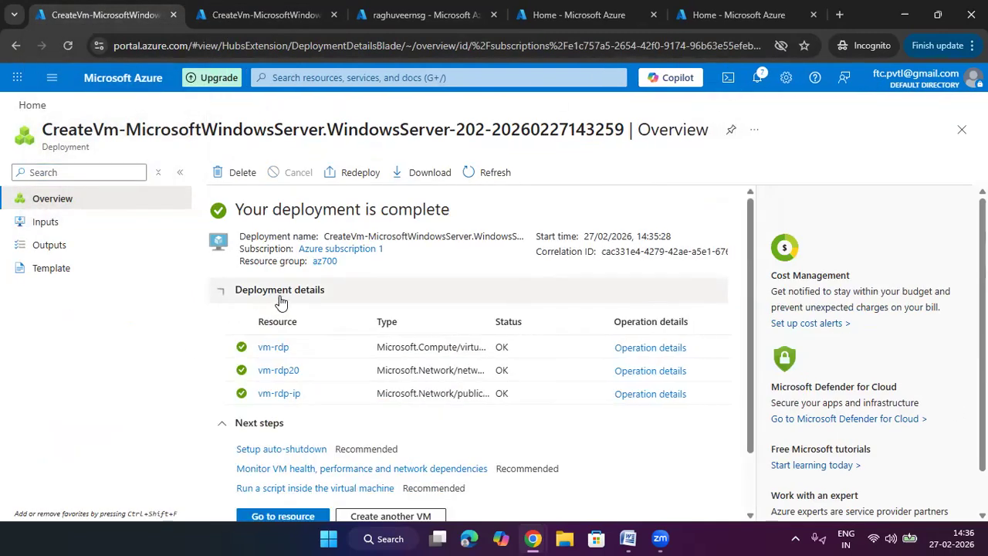
- Open vm-rdp's network settings from the deployment details and examine its network security group rules
click(274, 347)
scroll(447, 368, down, 3)
click(626, 327)
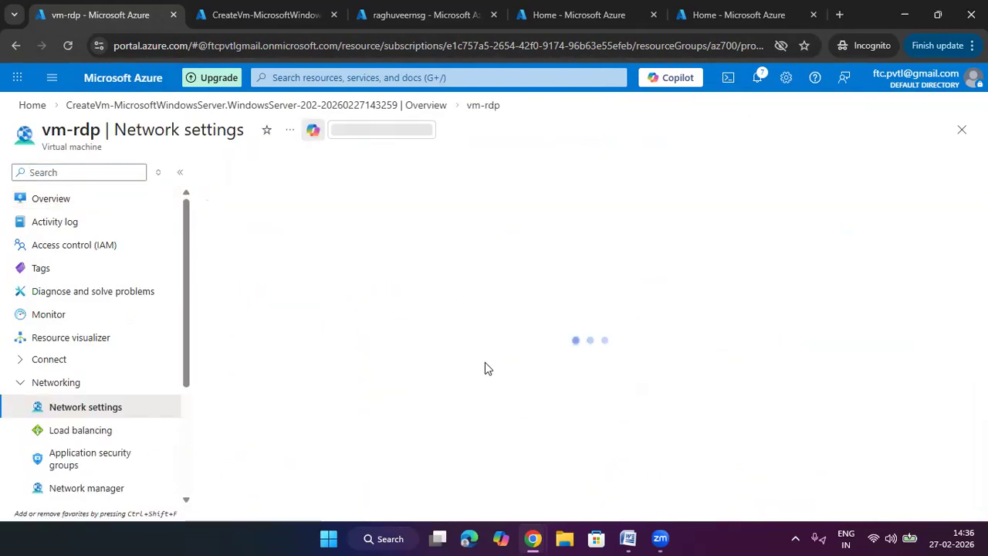
scroll(529, 406, down, 1)
scroll(530, 407, down, 3)
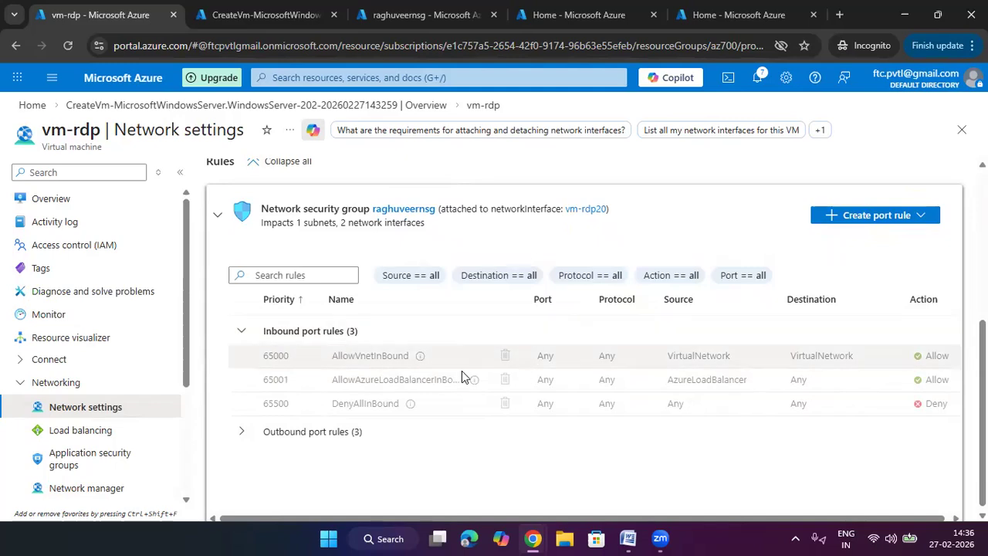
- Add an inbound security rule named allow-rdp to the existing network security group, allowing the RDP service with priority 100
click(414, 17)
click(133, 360)
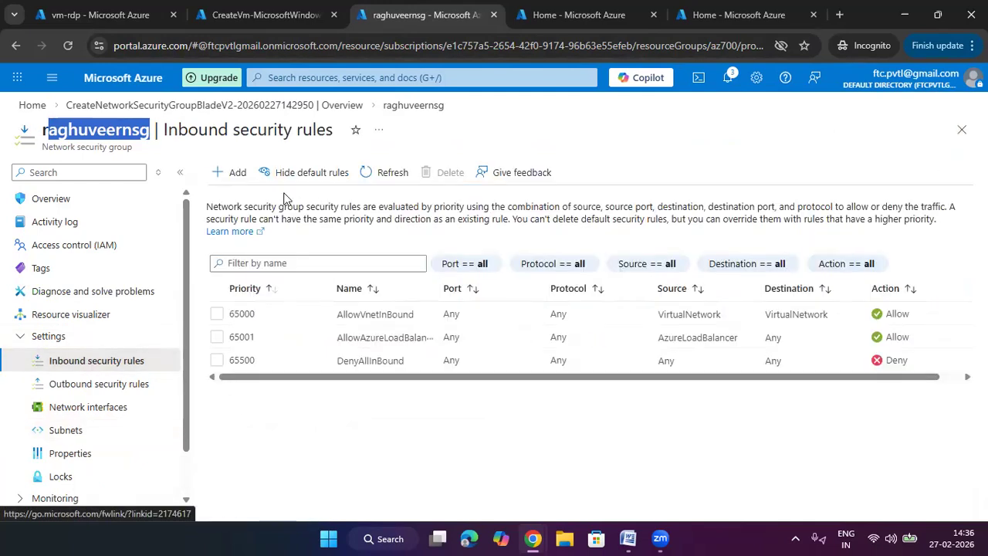
click(231, 172)
scroll(645, 338, down, 2)
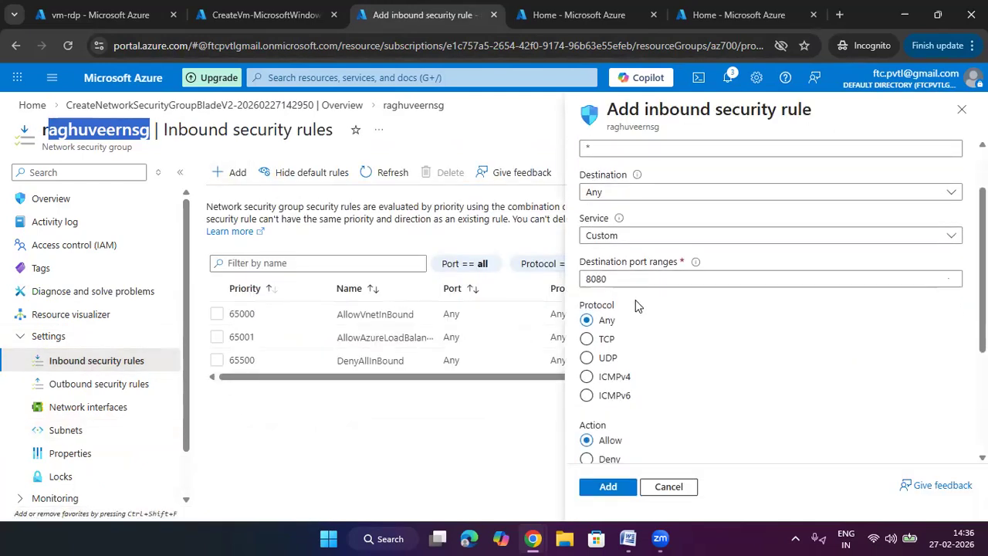
scroll(631, 351, down, 1)
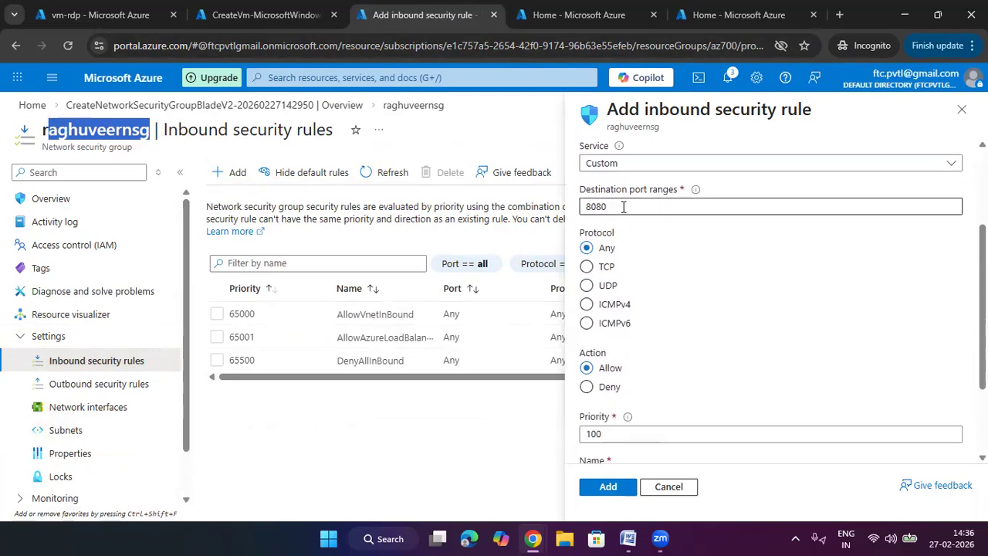
click(629, 165)
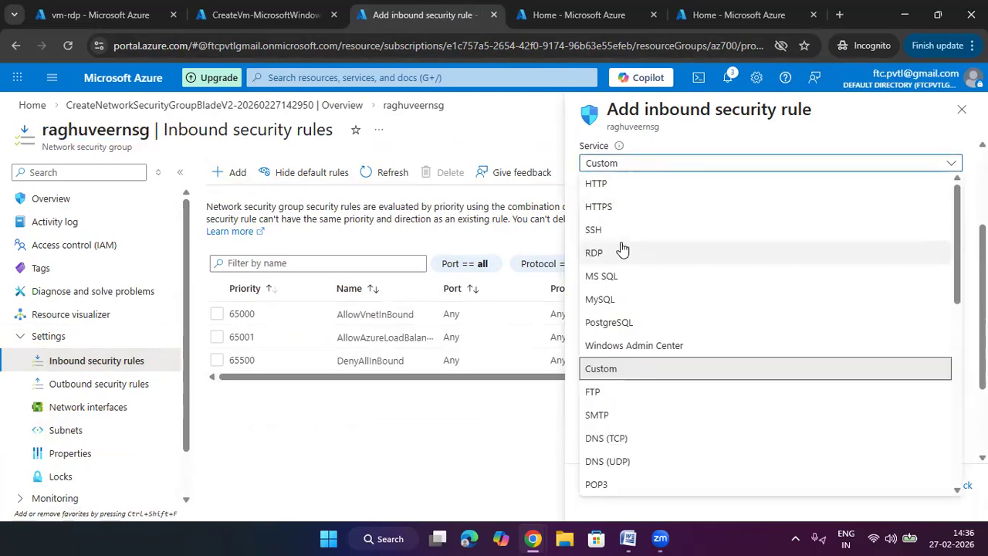
click(624, 254)
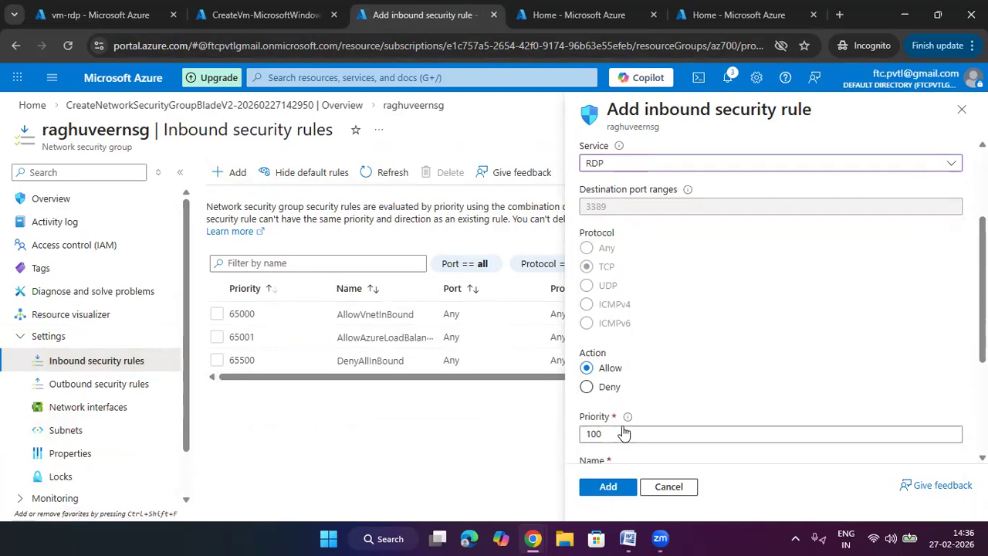
scroll(625, 432, down, 2)
click(635, 333)
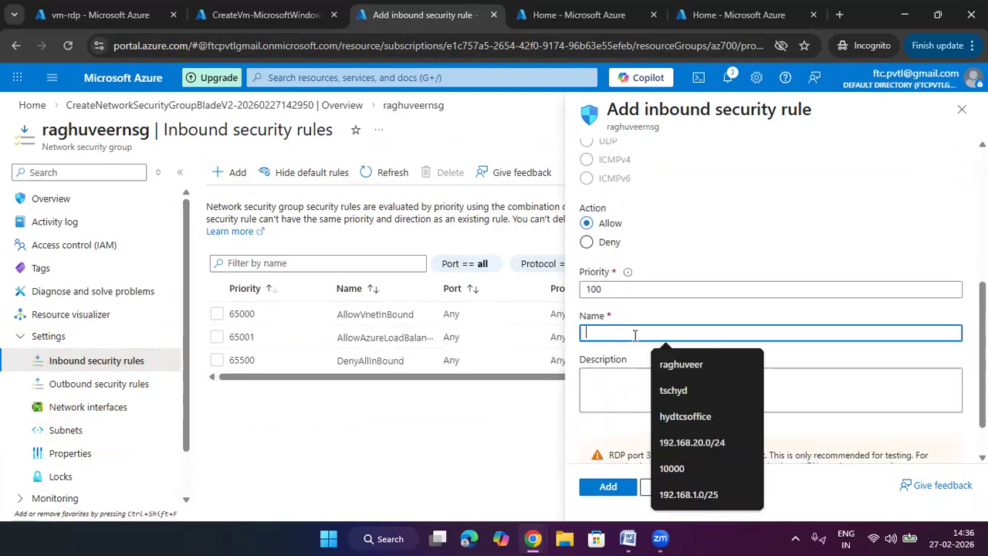
text(allow-rdp)
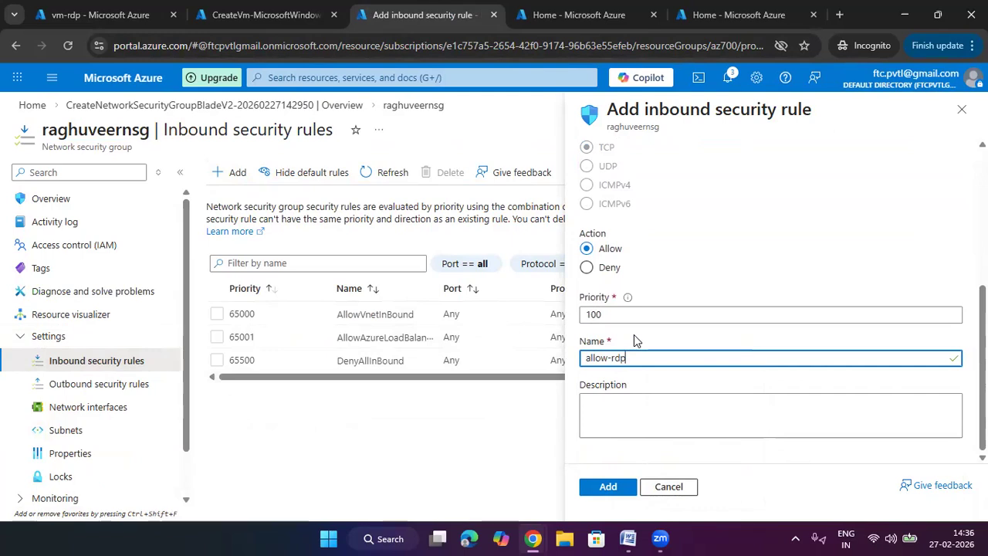
click(623, 493)
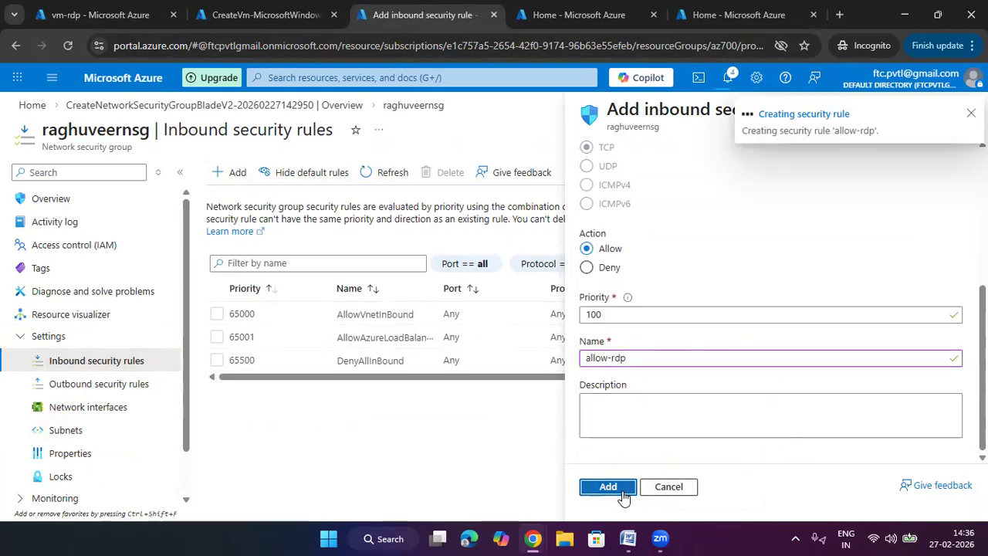
- Refresh vm-rdp's network settings and check its inbound port rules for the allow-rdp rule
click(100, 15)
scroll(584, 290, up, 5)
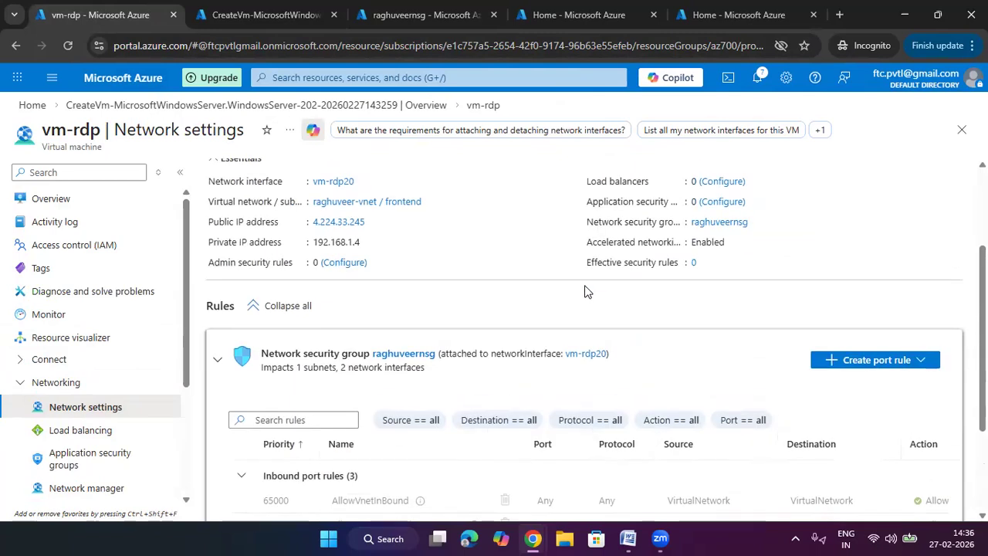
click(654, 210)
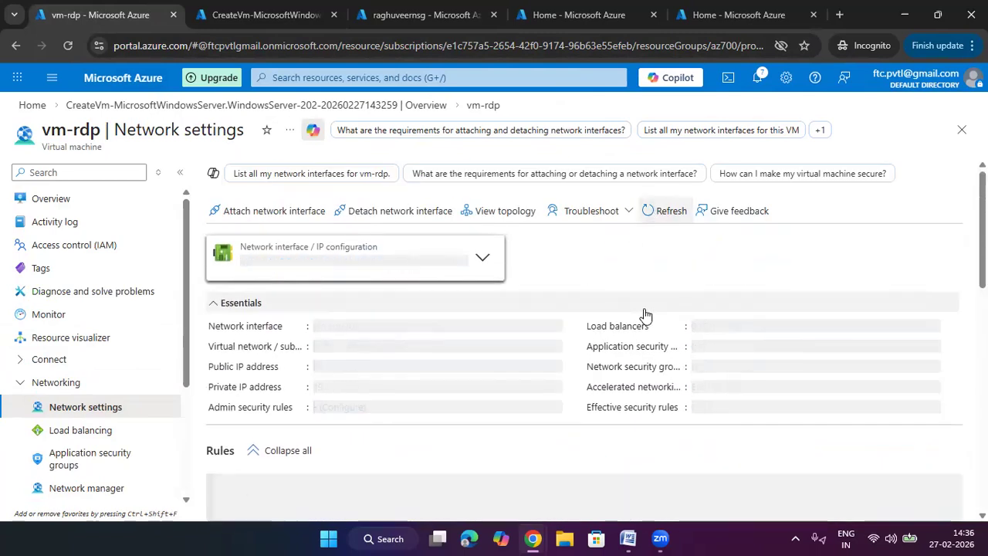
scroll(644, 315, down, 3)
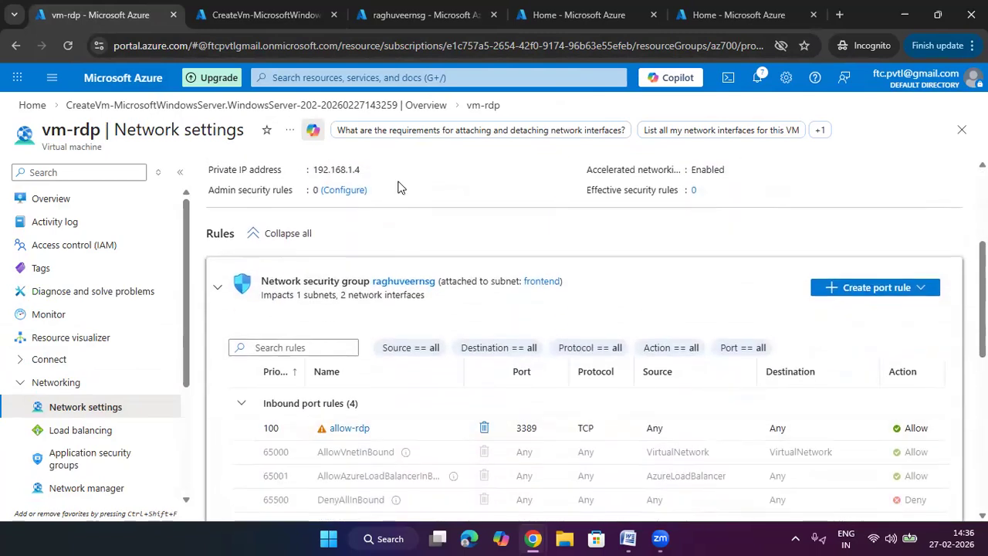
- Open vm-http's network settings from its deployment details and examine its inbound port rules
click(285, 16)
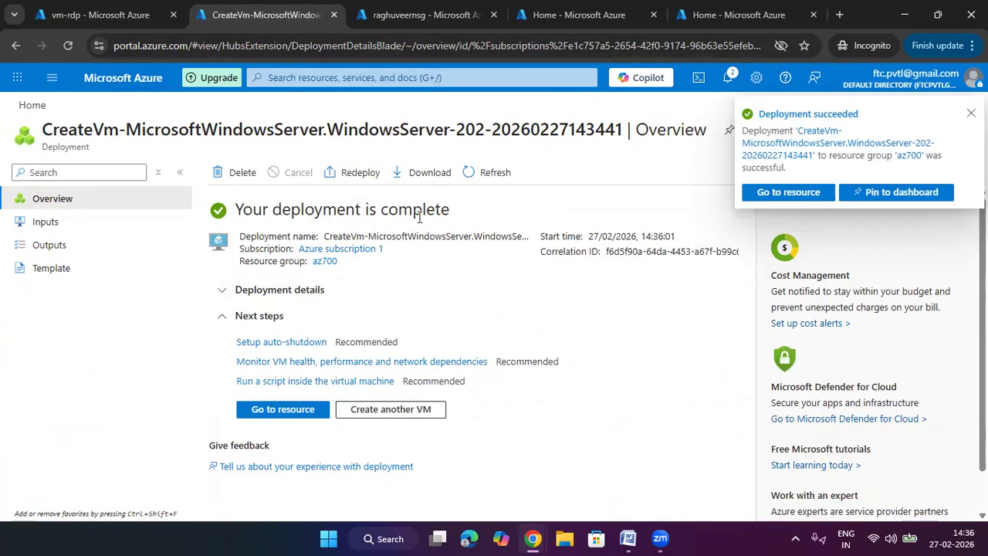
click(293, 289)
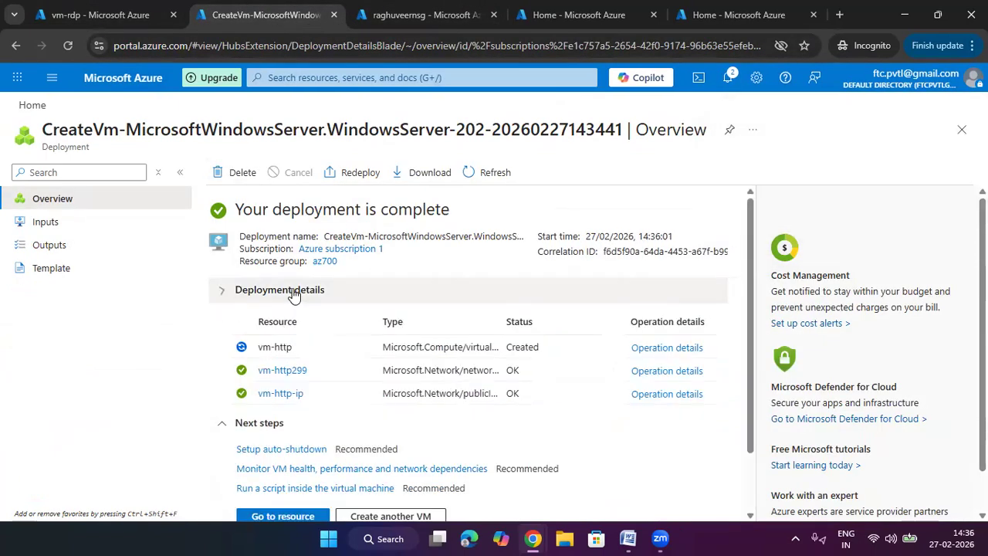
click(275, 347)
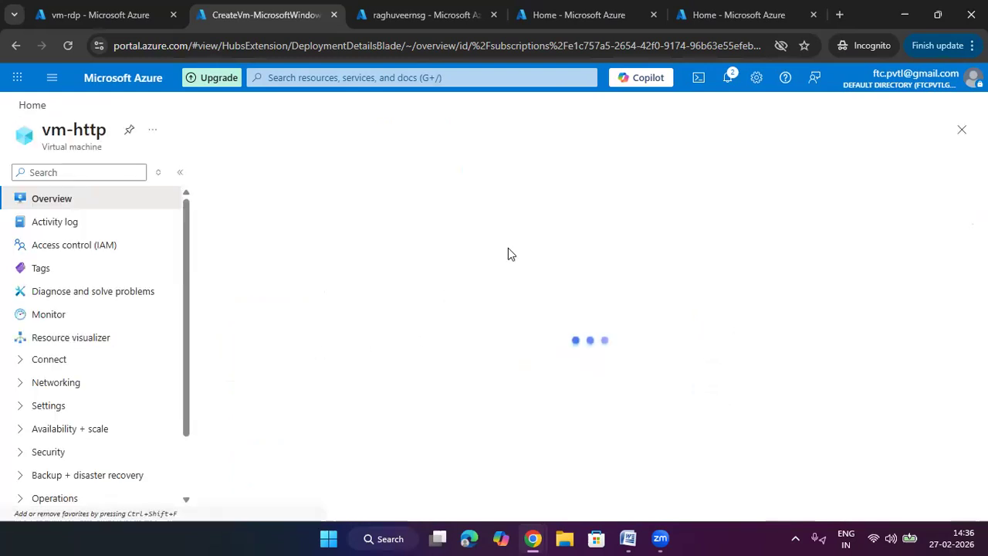
scroll(504, 388, down, 3)
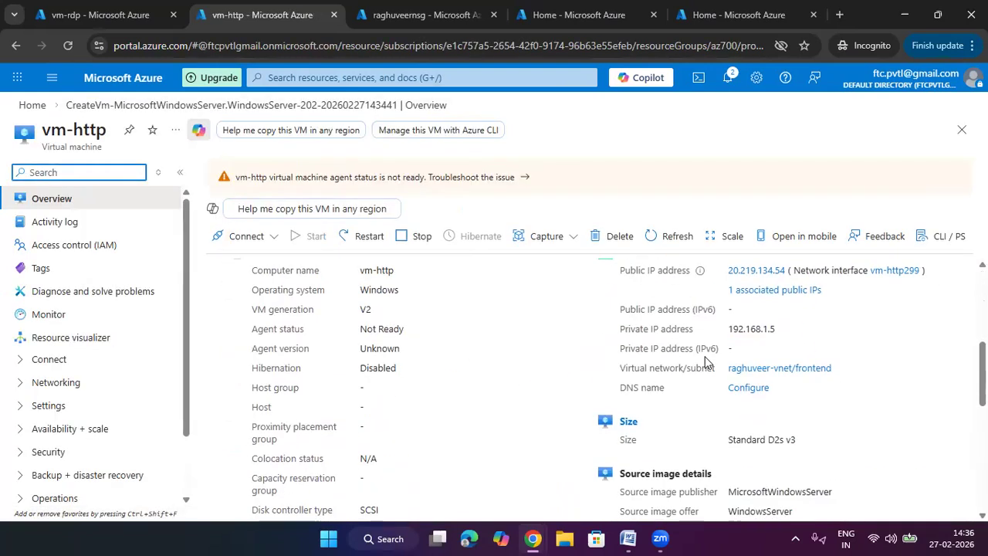
click(642, 396)
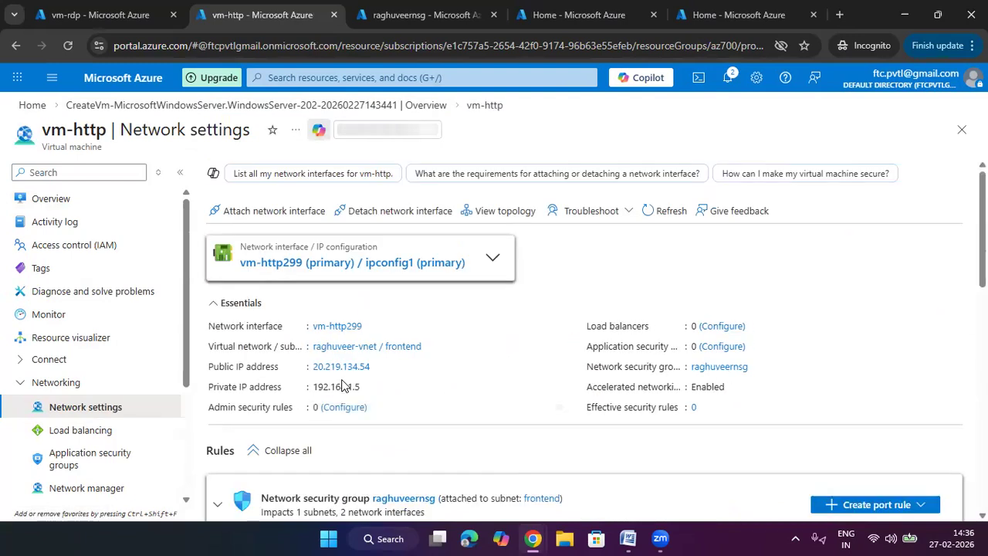
scroll(607, 417, down, 1)
scroll(606, 416, down, 2)
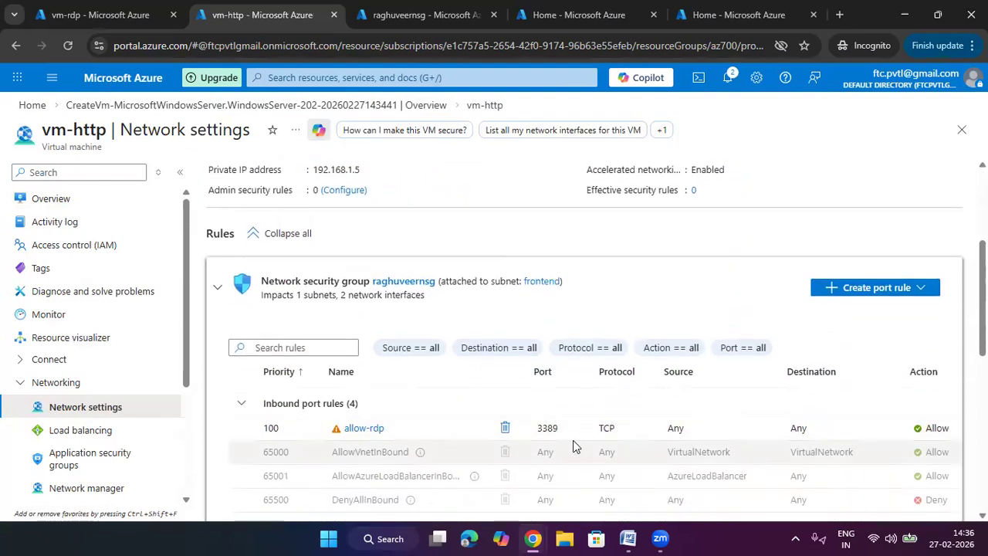
- Add an inbound security rule named allow-http to the existing network security group, allowing the HTTP service
click(424, 14)
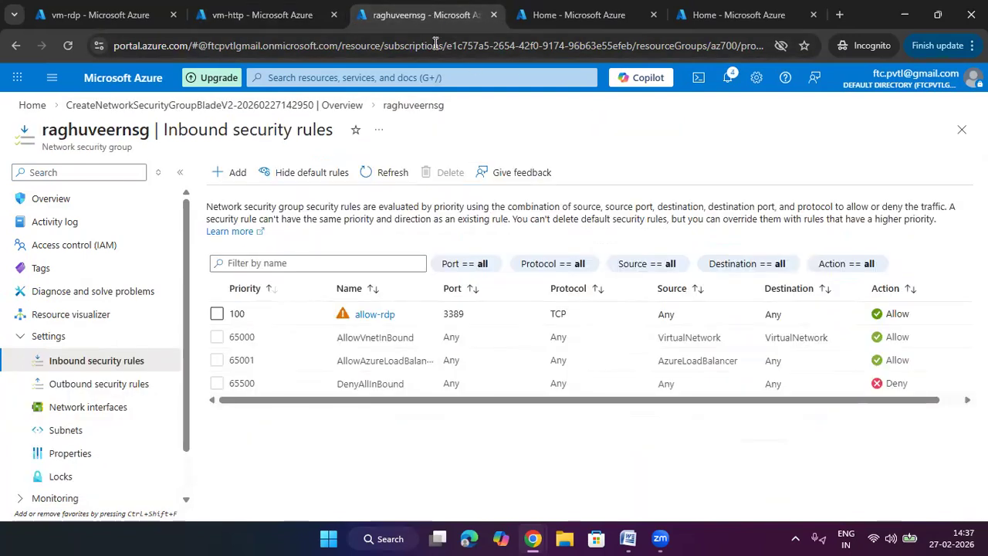
click(232, 172)
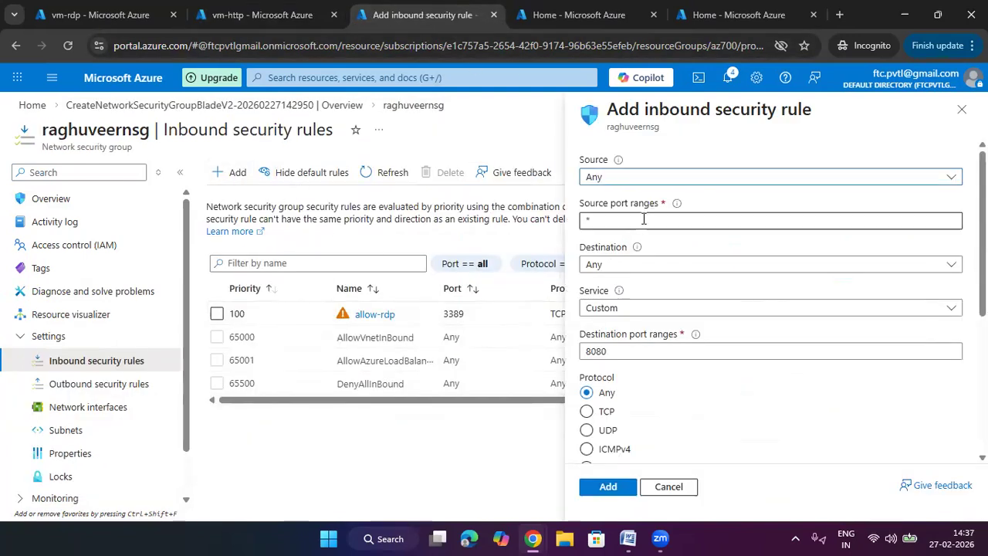
click(635, 309)
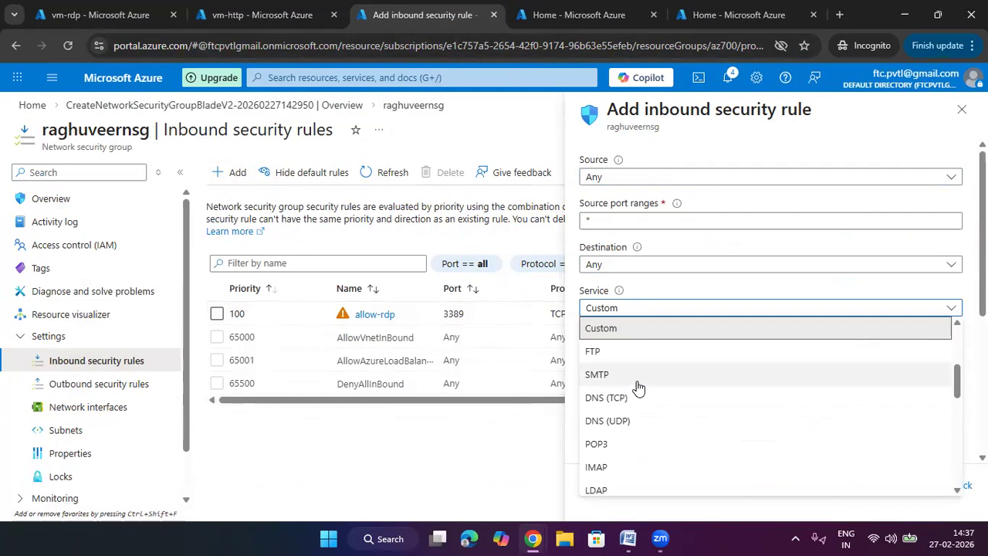
scroll(637, 369, up, 2)
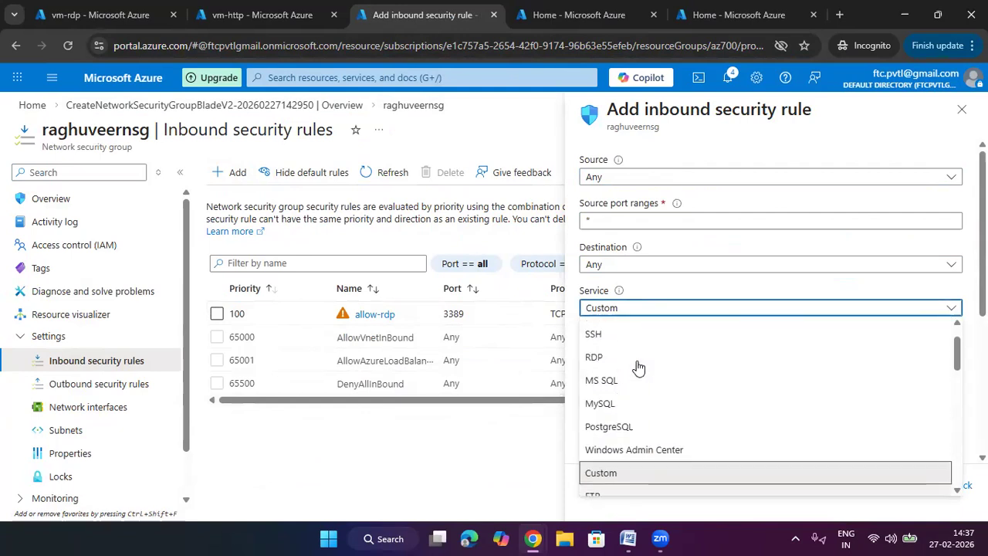
scroll(635, 363, up, 1)
click(635, 328)
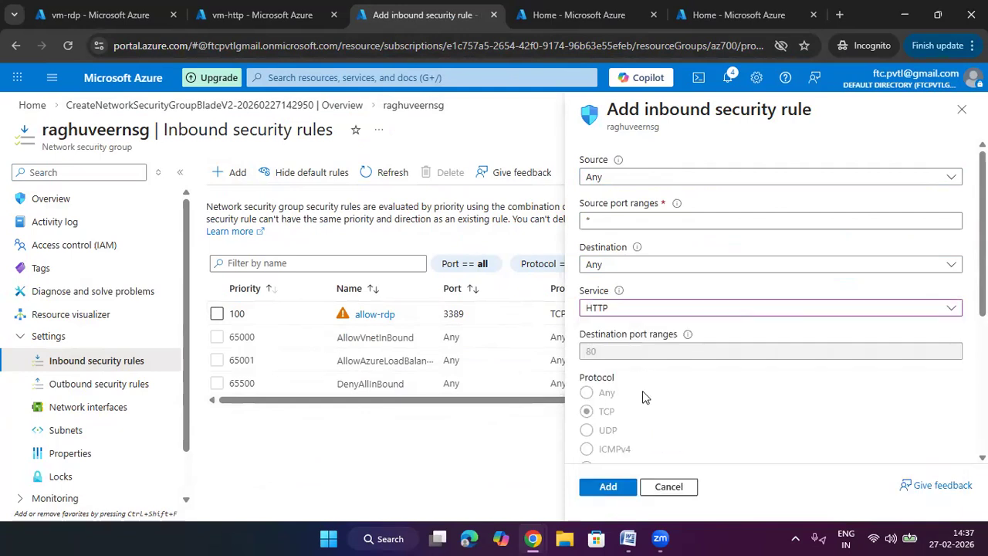
scroll(648, 409, down, 2)
scroll(638, 432, down, 2)
click(634, 409)
text(allow-http)
click(628, 491)
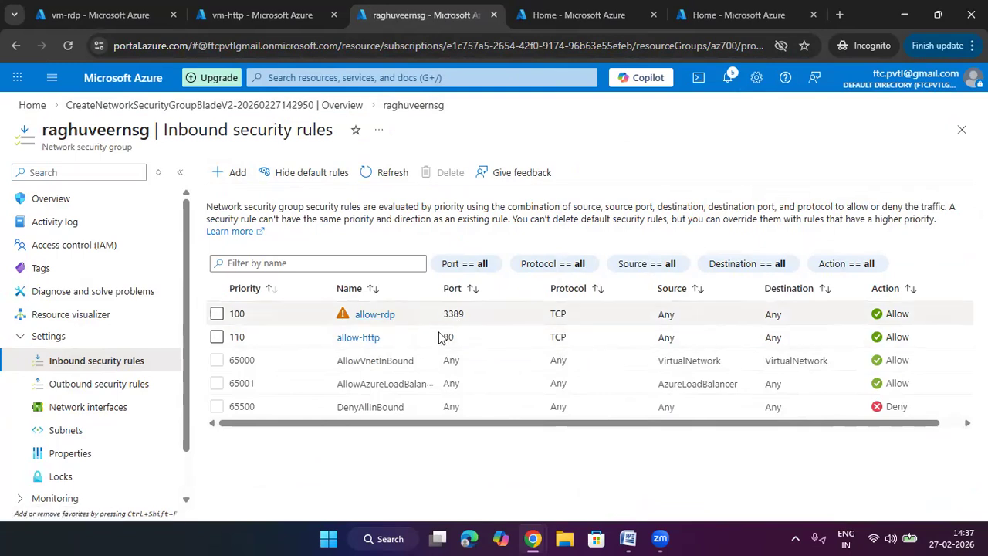
- Refresh vm-rdp's network settings and check its inbound port rules for the allow-http rule
key(ctrl+1)
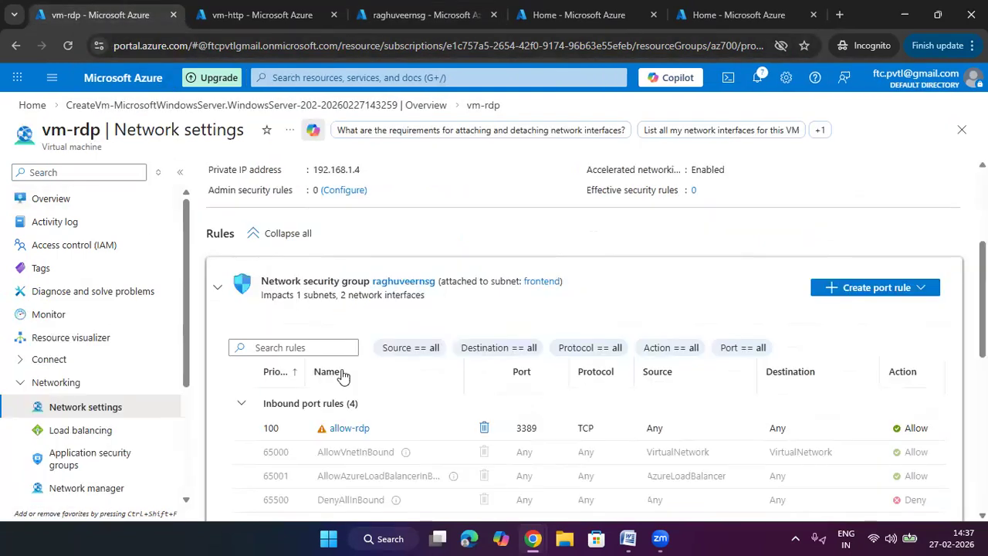
scroll(545, 345, up, 2)
click(656, 211)
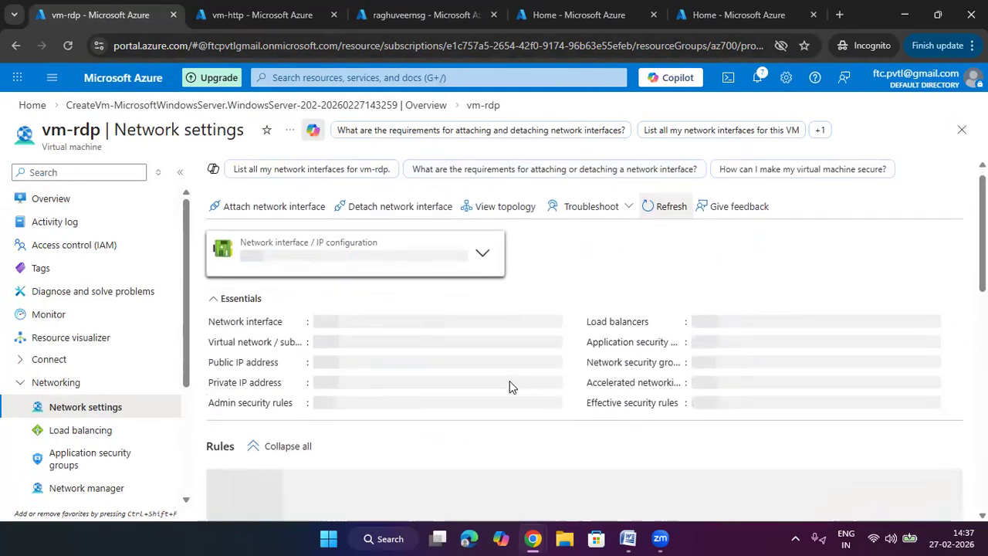
scroll(510, 386, down, 5)
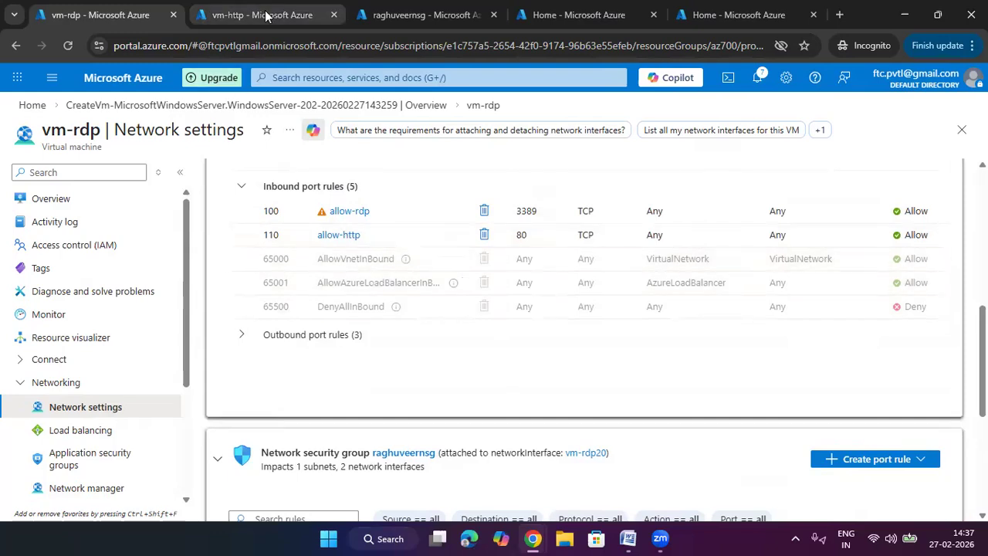
- Refresh vm-http's network settings and compare its inbound port rules with those of vm-rdp
click(263, 15)
scroll(625, 390, up, 5)
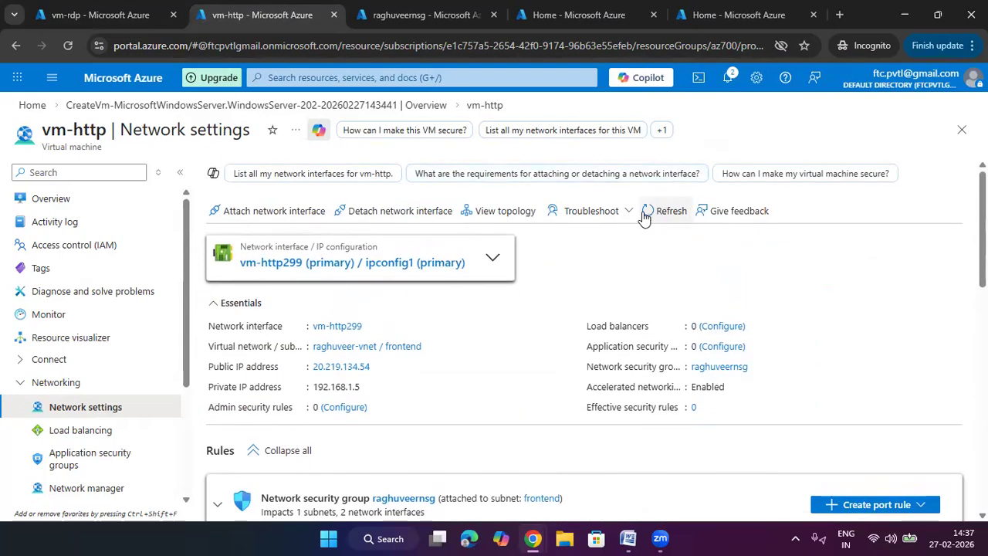
click(656, 211)
scroll(702, 373, down, 5)
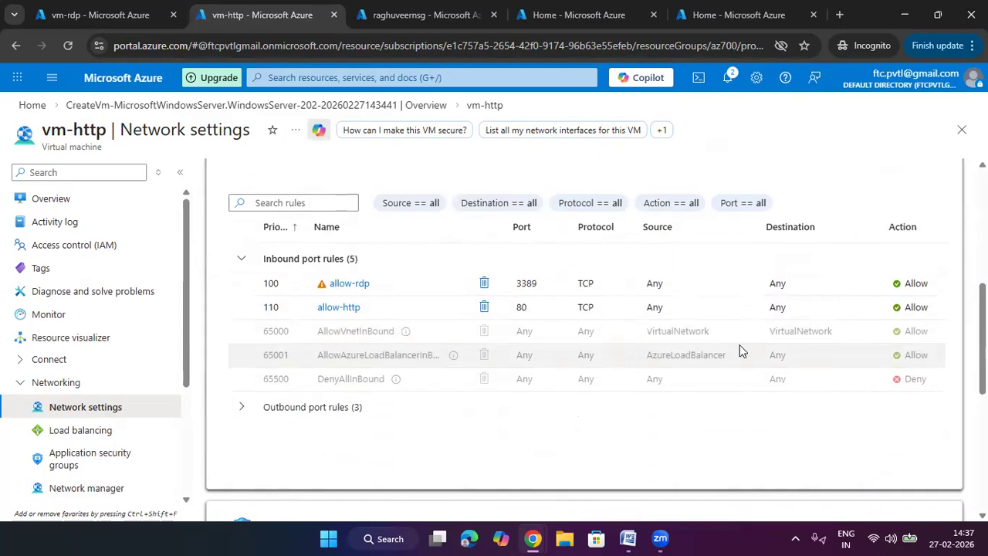
click(108, 13)
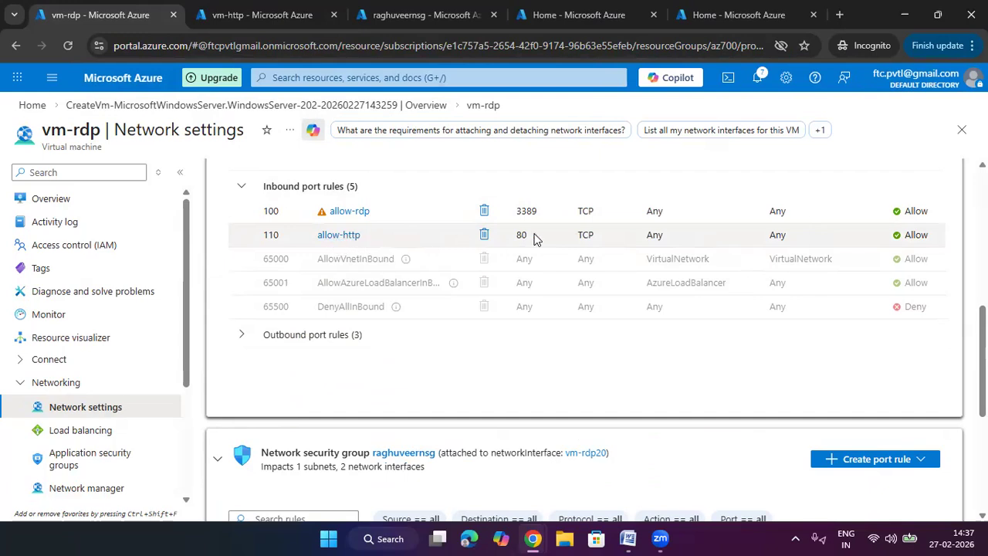
click(287, 15)
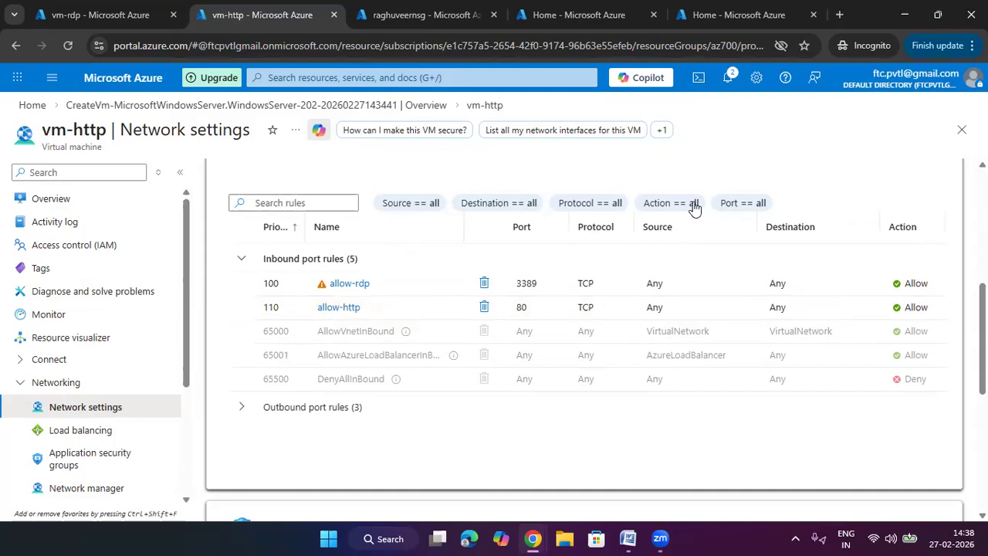
- Start creating a resource, search the marketplace for asg, and open the Application security group offering
click(588, 17)
click(146, 158)
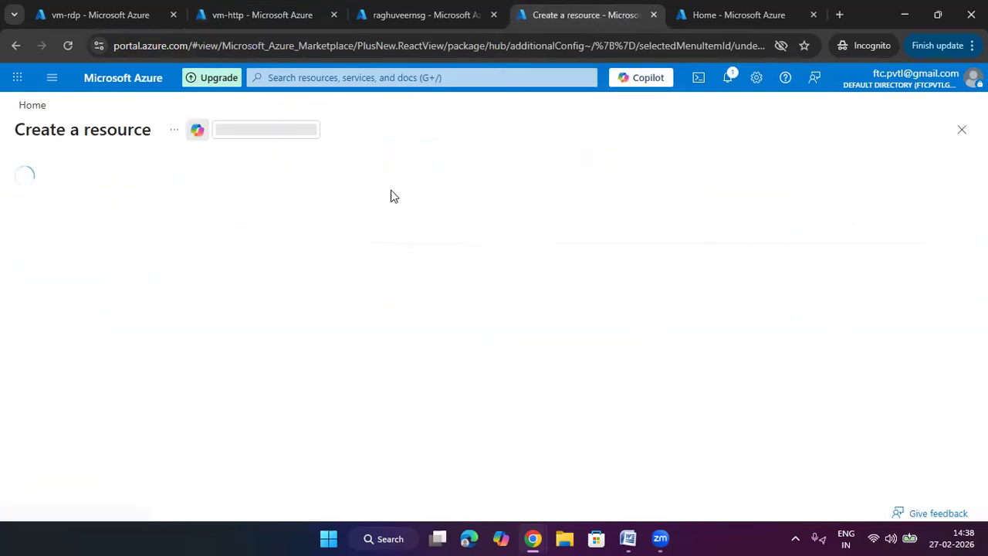
click(351, 179)
text(asg)
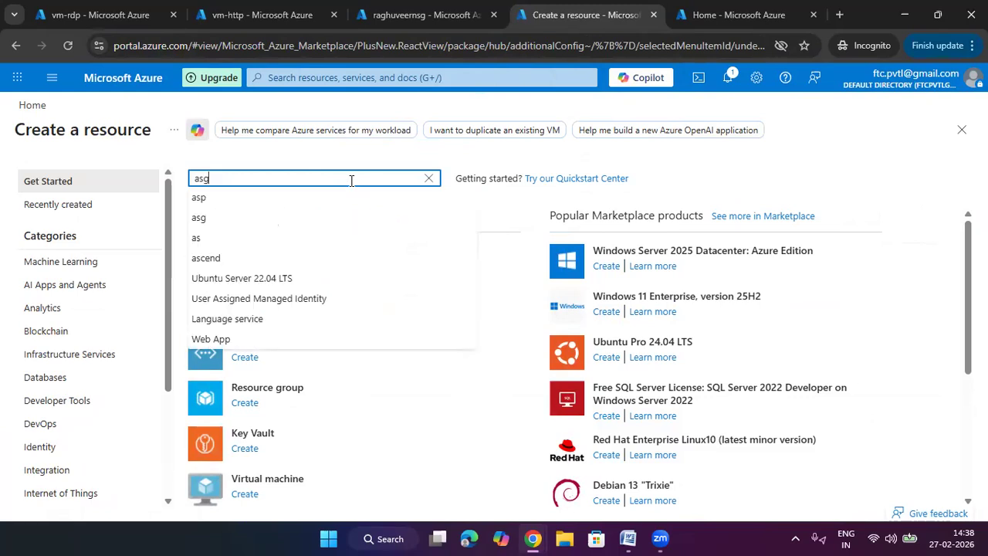
click(271, 202)
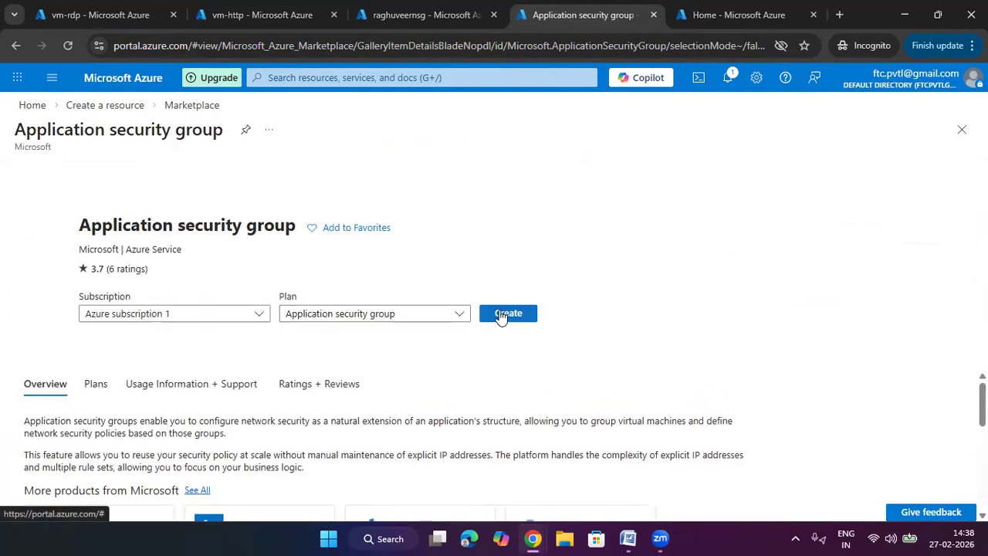
- Create an application security group named rdp-asg in the az700 resource group, Central India region
click(503, 314)
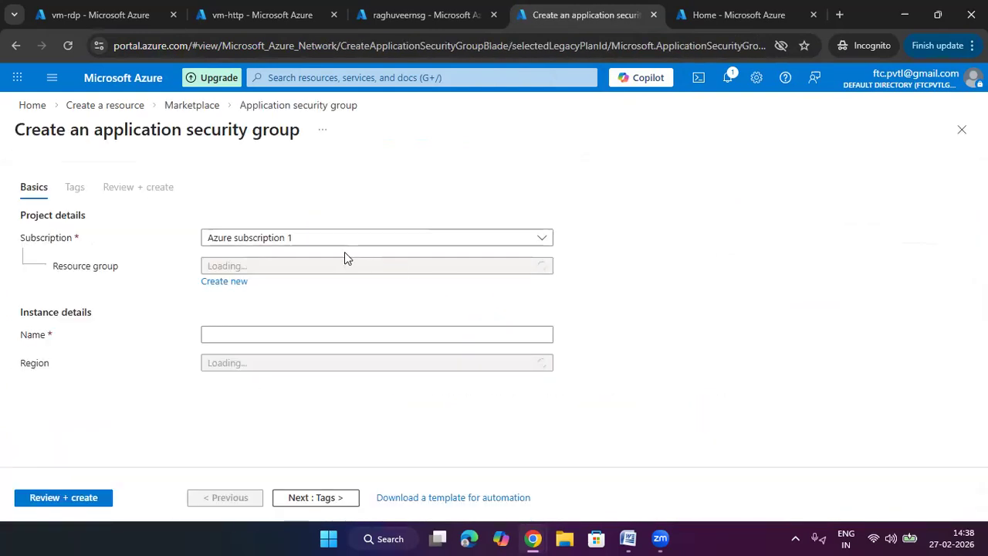
click(313, 267)
click(286, 317)
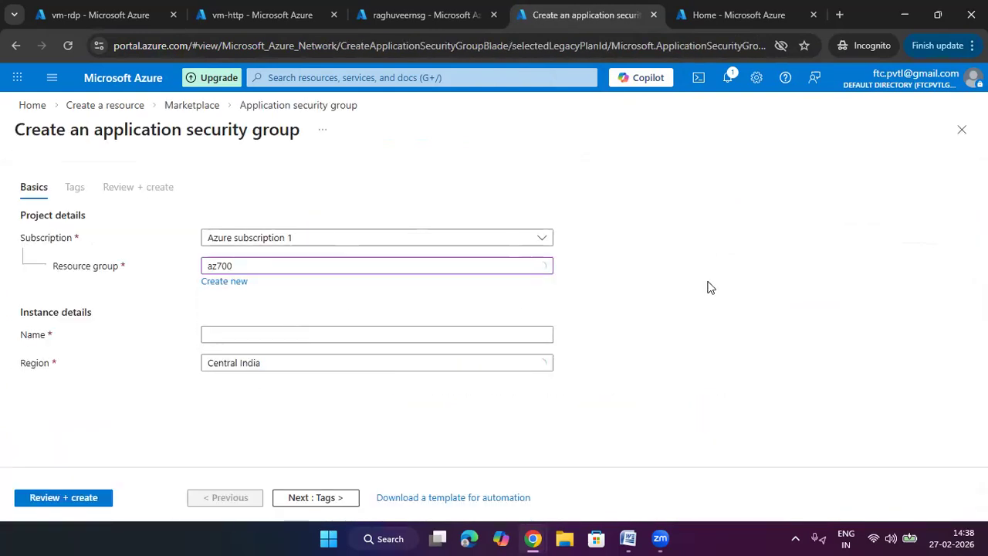
click(357, 335)
text(rdp-asg)
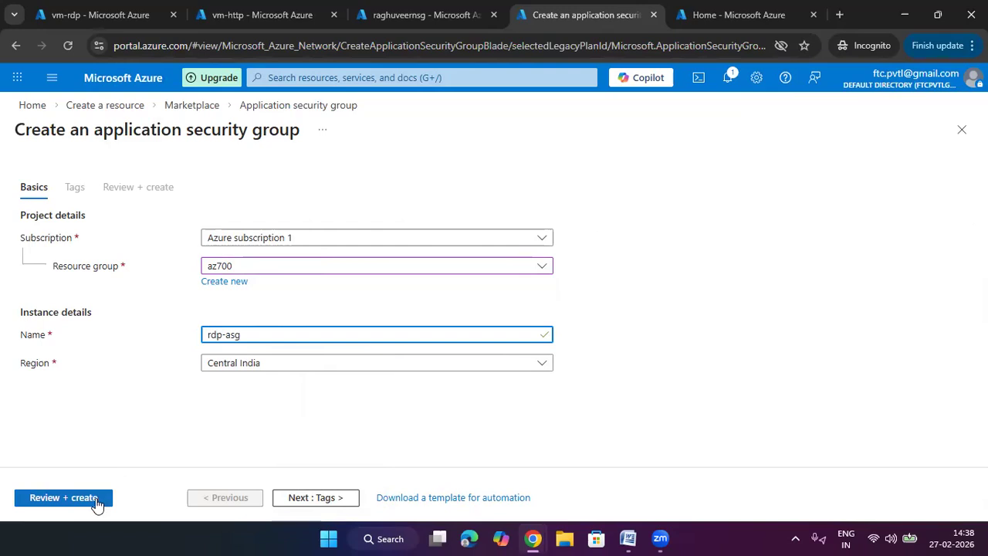
click(63, 497)
click(44, 498)
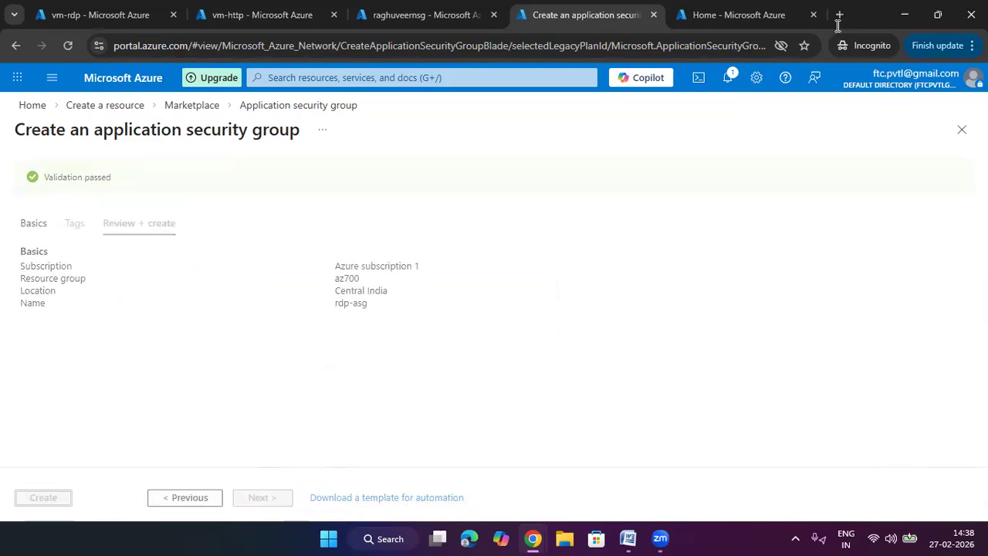
- Start creating a second application security group by searching the marketplace for asg, and check the rdp-asg deployment
click(698, 15)
click(139, 155)
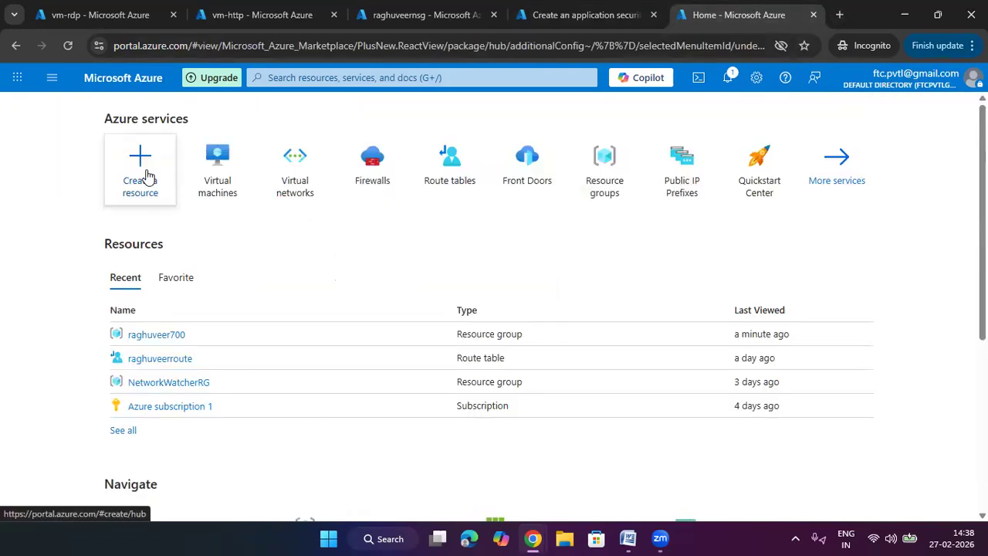
click(249, 177)
text(asg)
click(240, 199)
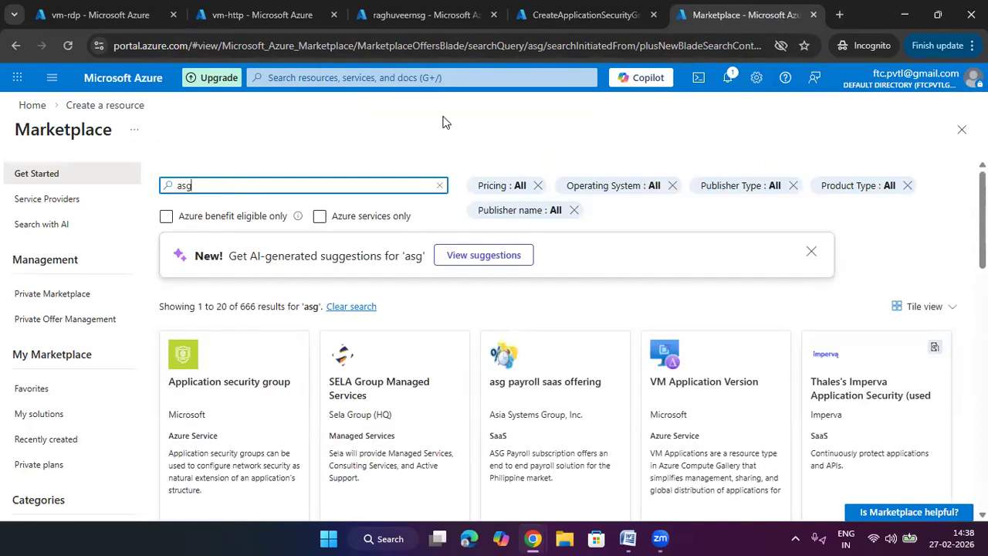
click(229, 394)
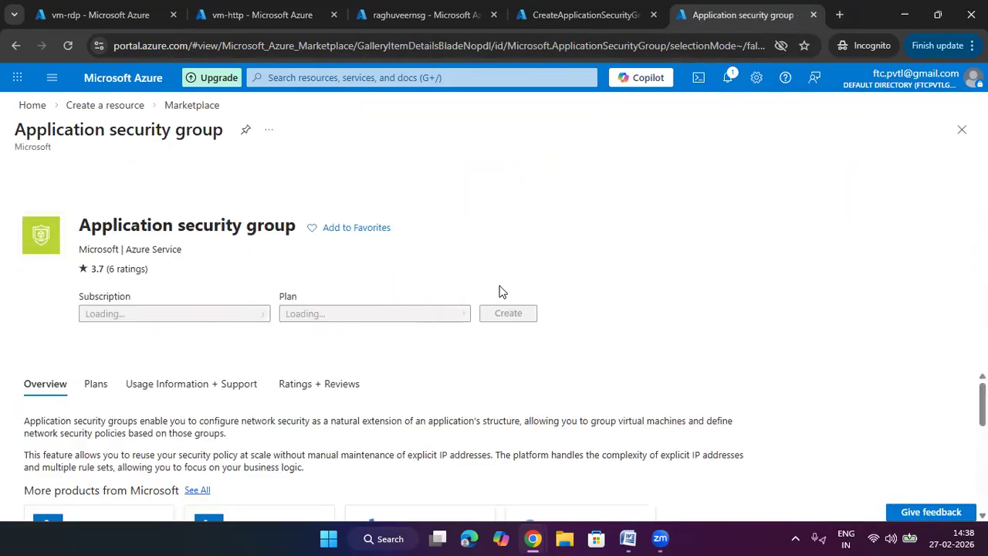
click(518, 320)
click(578, 16)
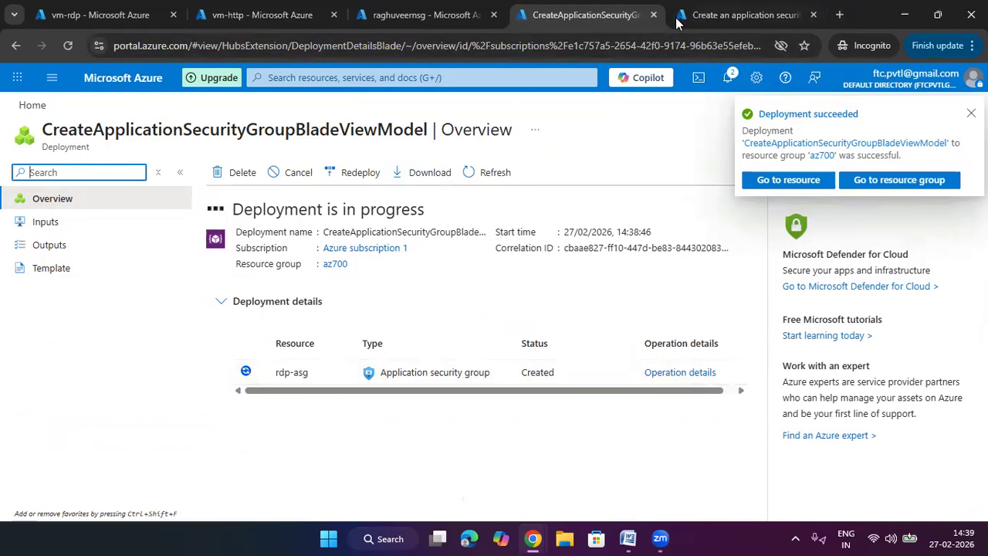
- Create the second application security group in resource group az700 with the name http-asg, Central India region
key(ctrl+Tab)
click(275, 267)
click(272, 313)
click(285, 334)
text(http-asg)
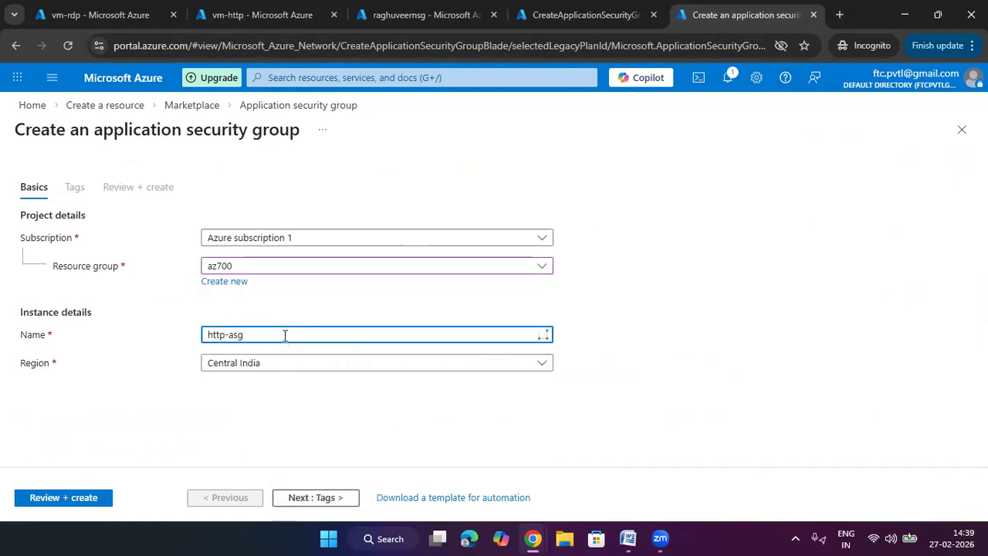
click(74, 499)
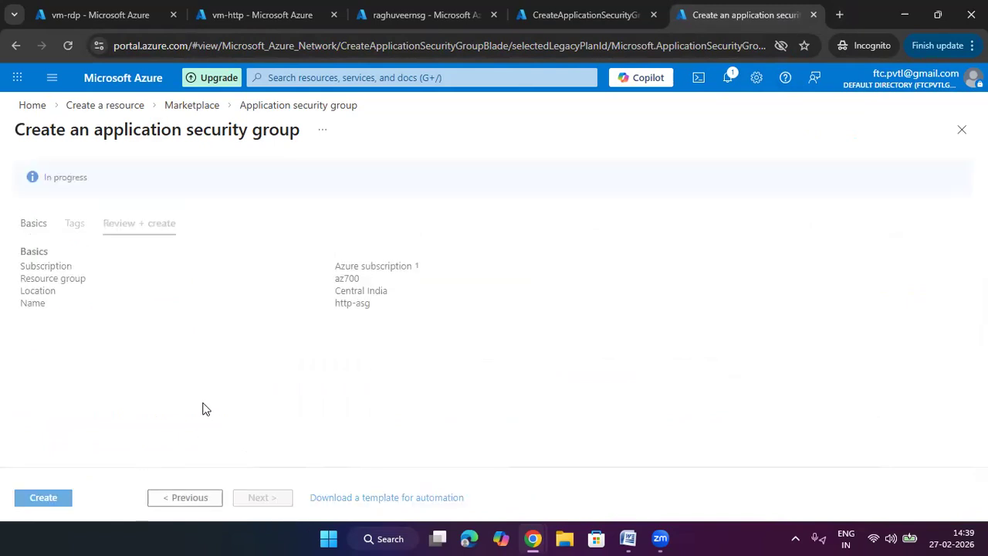
click(54, 498)
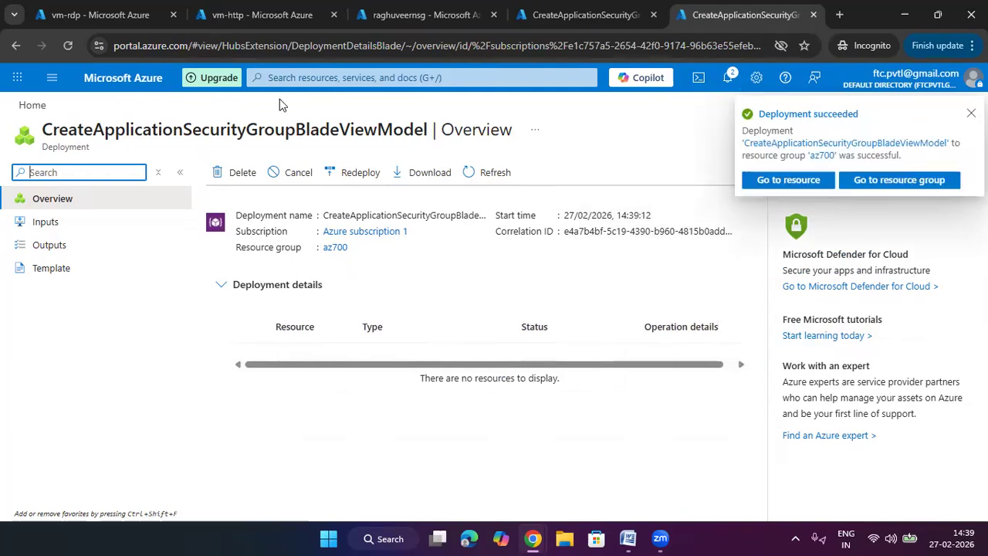
- Review the essential network settings of vm-rdp and vm-http
click(97, 14)
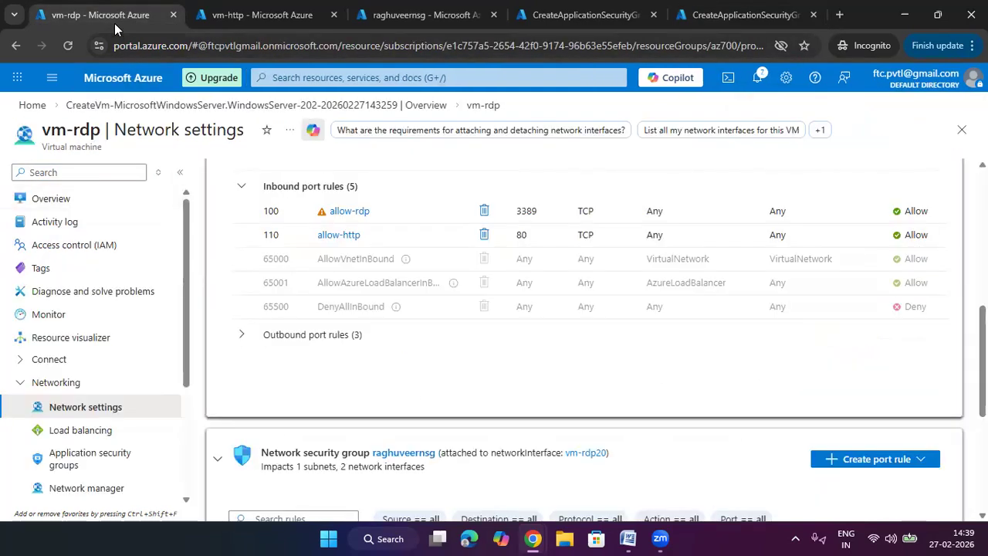
scroll(193, 293, up, 6)
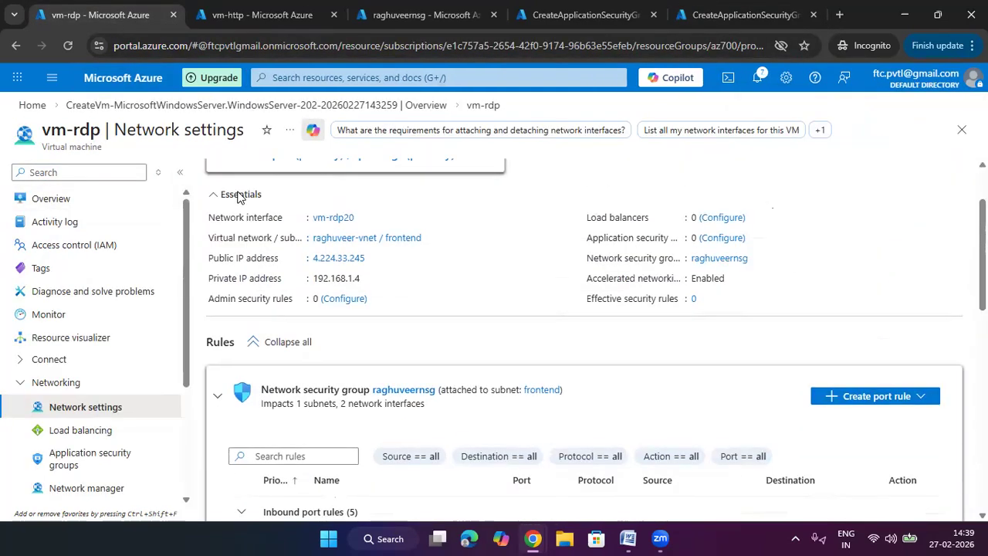
click(263, 20)
scroll(305, 300, up, 5)
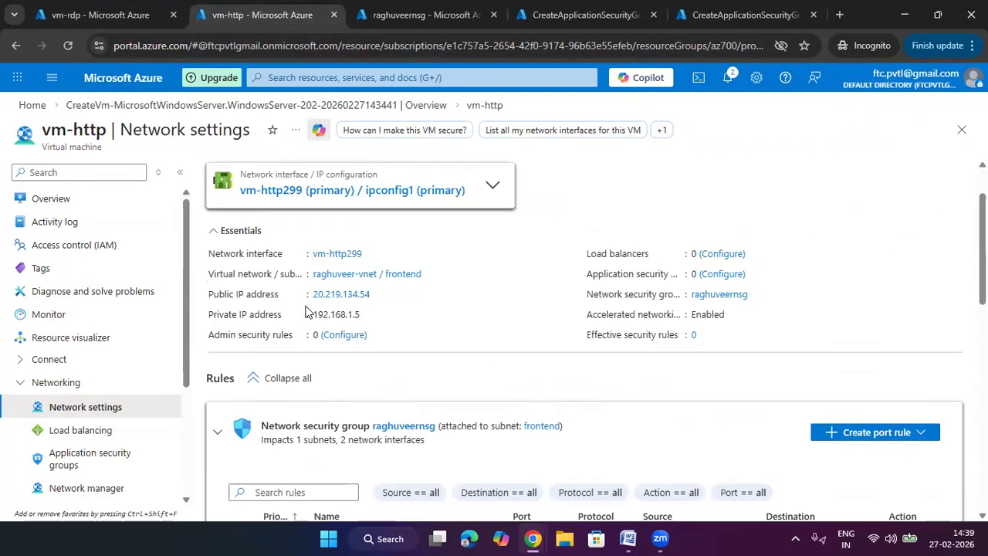
- Download the RDP file for vm-rdp from its connection page, save it in Downloads and open it
click(128, 15)
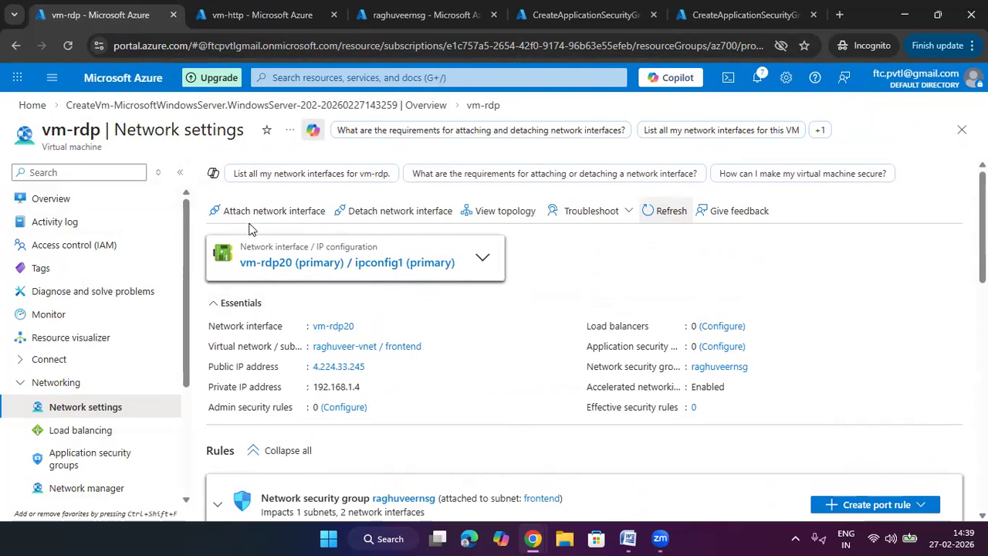
click(62, 202)
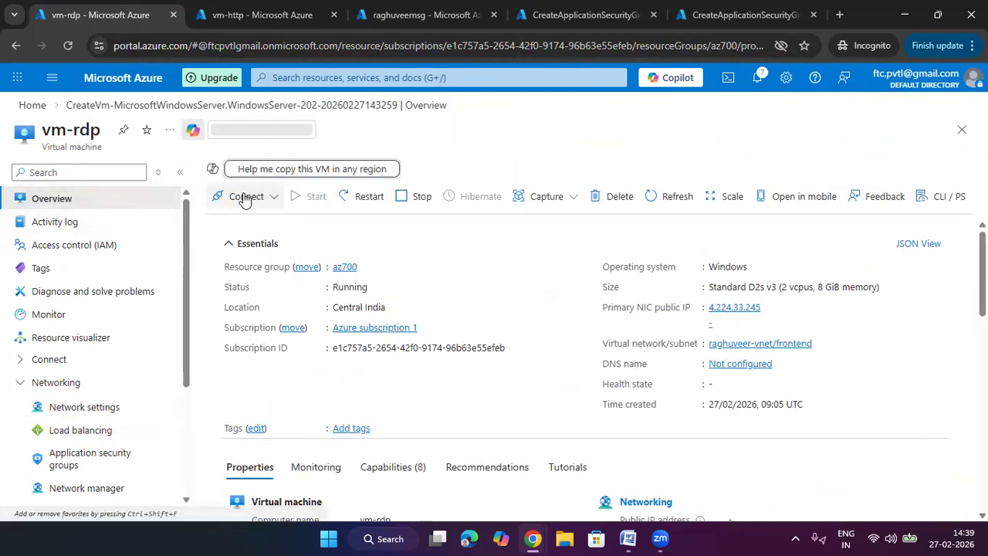
click(244, 199)
click(247, 221)
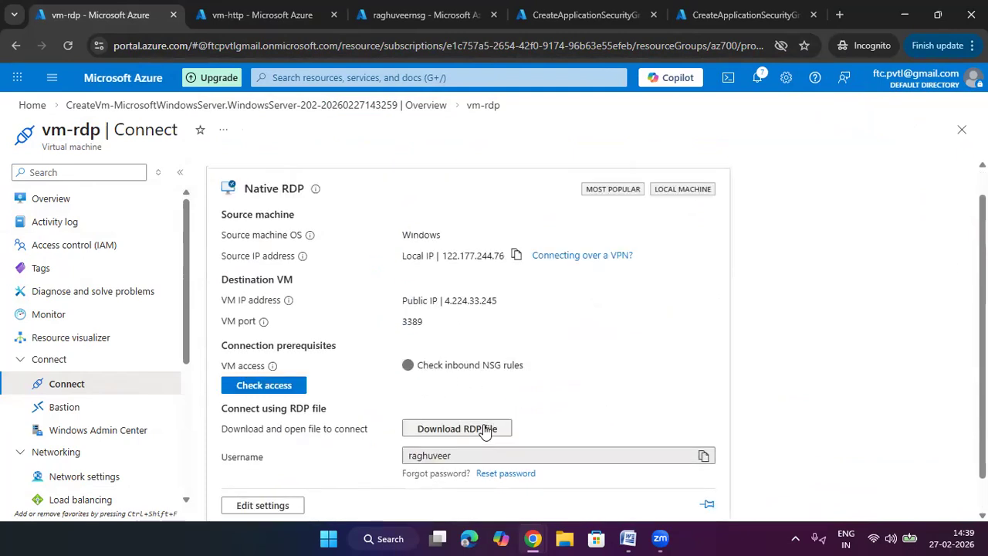
click(509, 437)
click(37, 171)
click(369, 319)
click(810, 45)
click(697, 150)
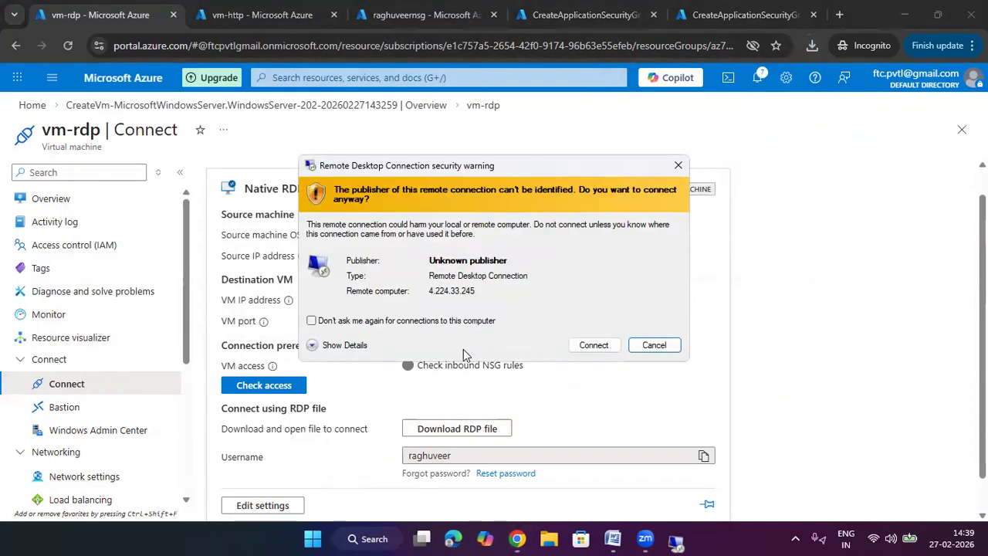
- Test the remote desktop connection to vm-rdp by entering the account password and accepting the certificate, and close the session
click(592, 345)
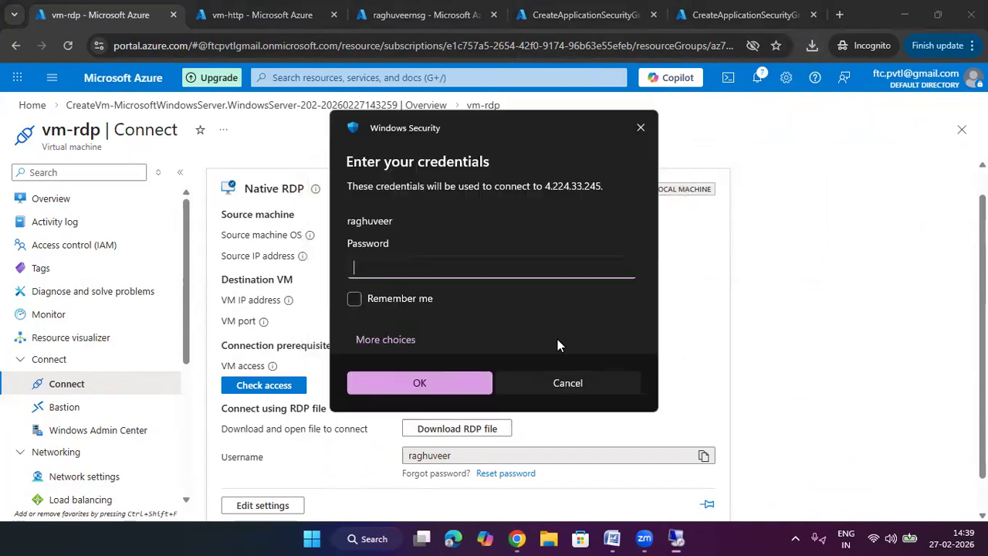
text(••••••••••••••)
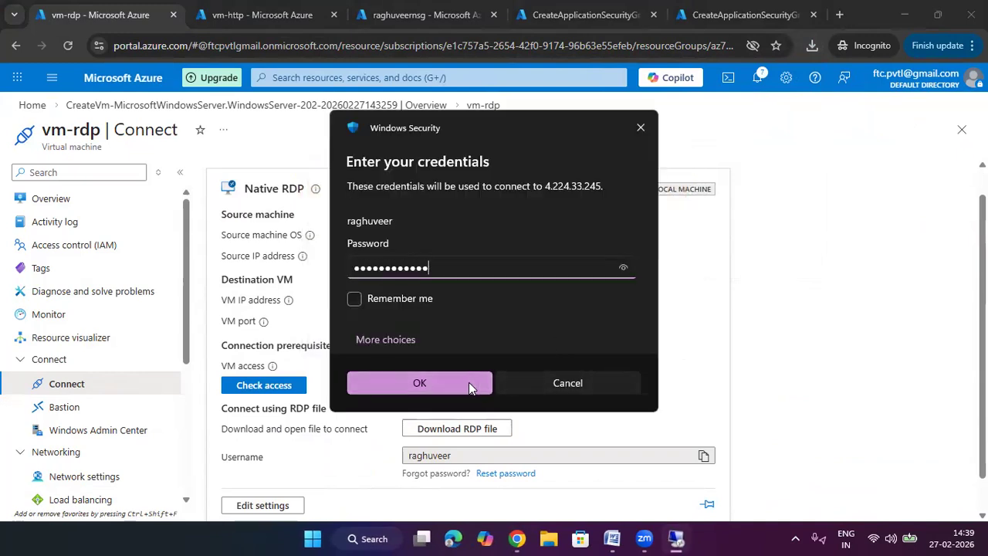
click(468, 384)
click(537, 386)
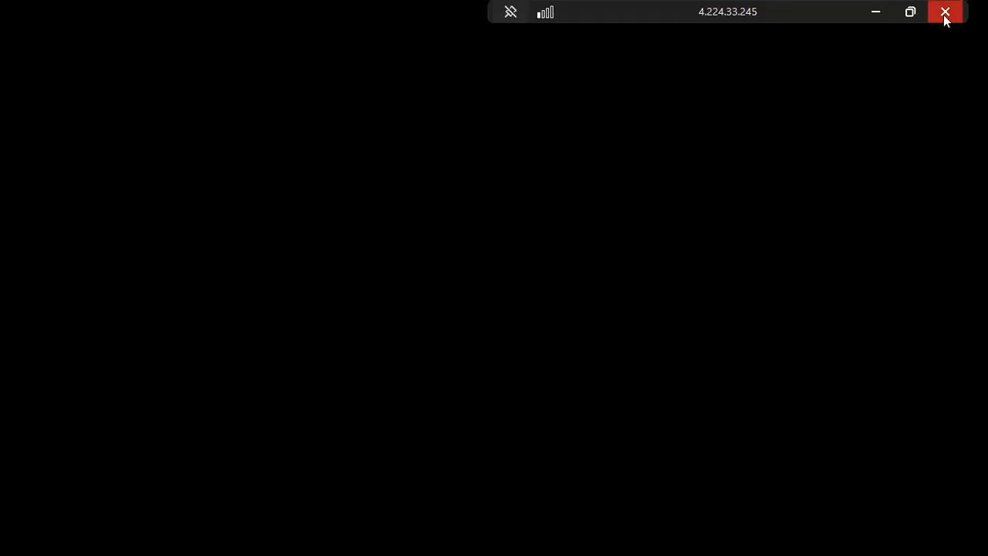
click(944, 13)
- Download the RDP file for vm-http from its connection page, save it in Downloads and open it
click(244, 14)
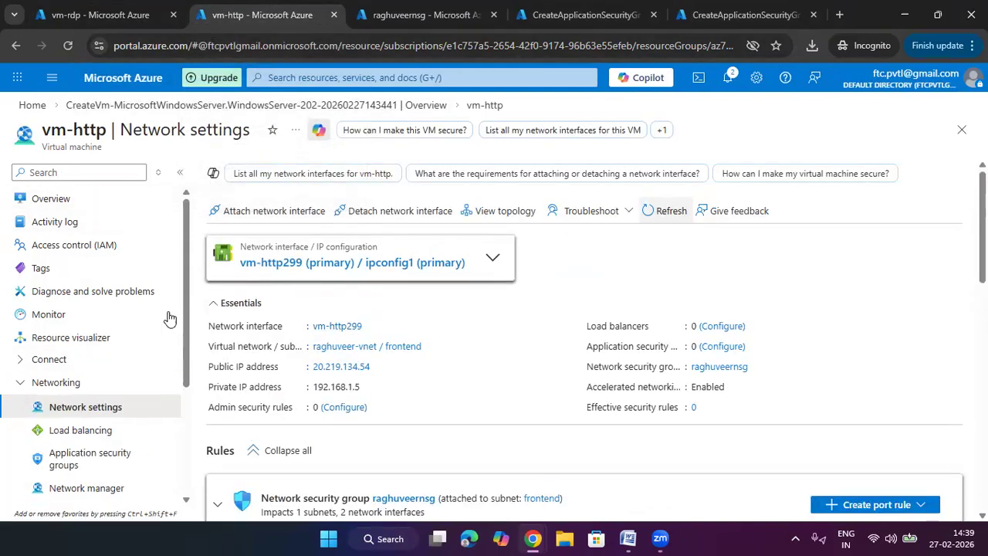
click(61, 201)
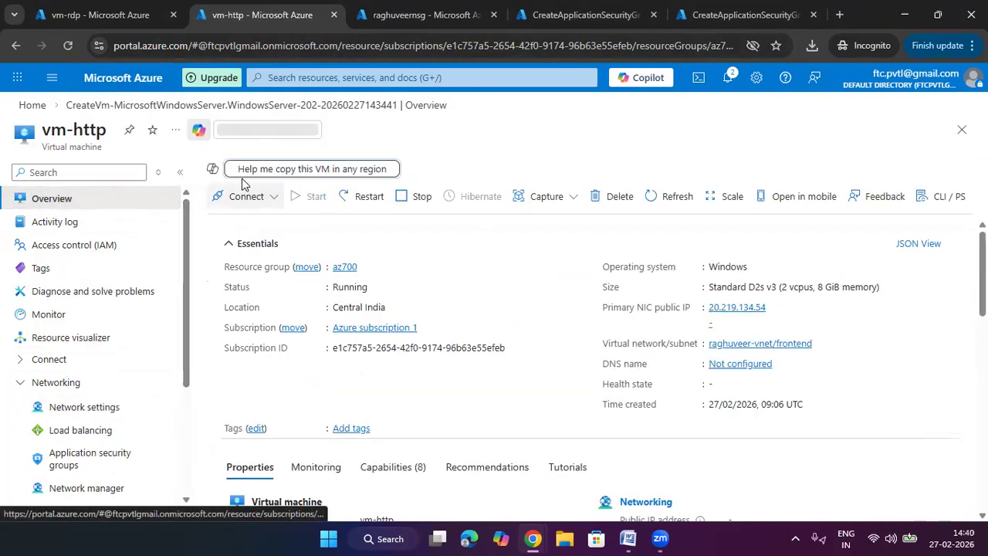
click(245, 196)
click(254, 224)
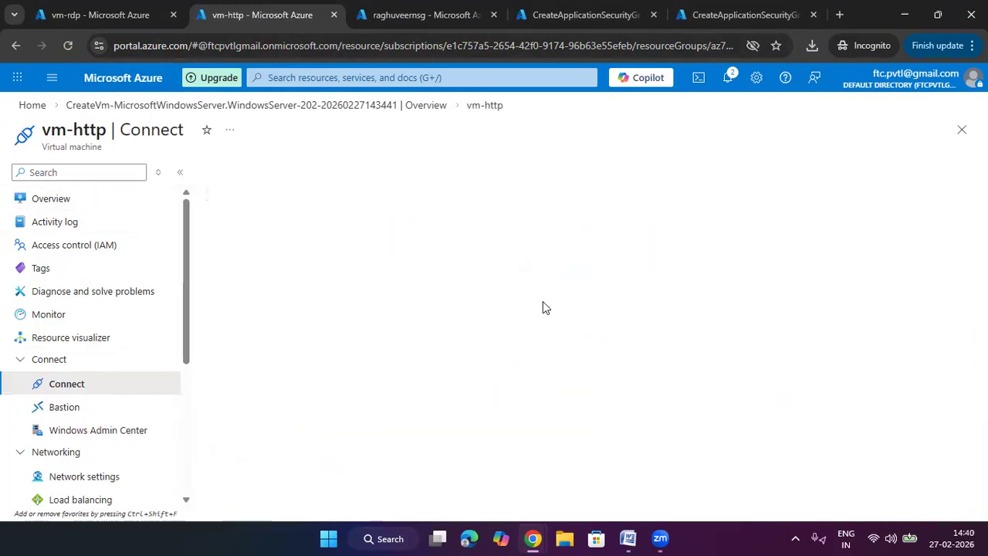
click(488, 426)
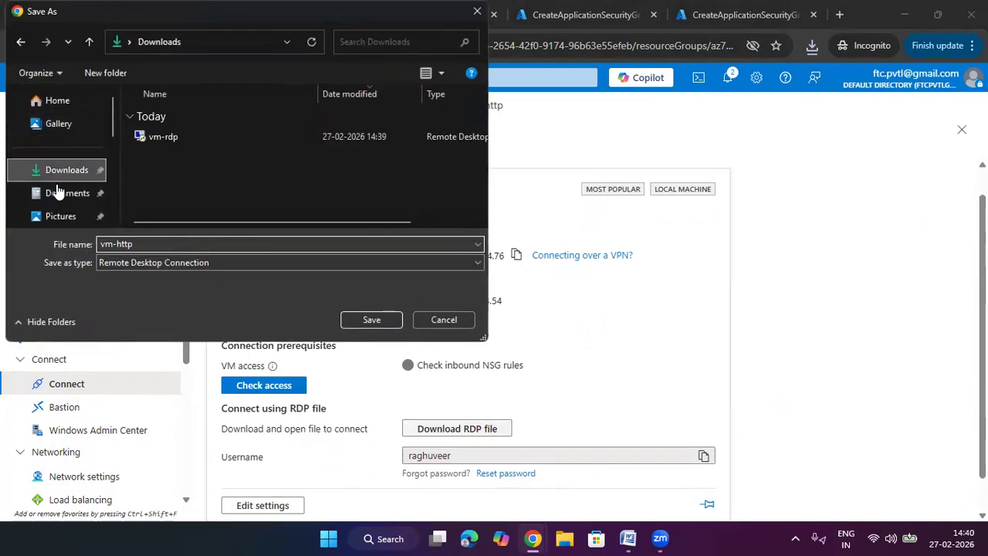
click(361, 318)
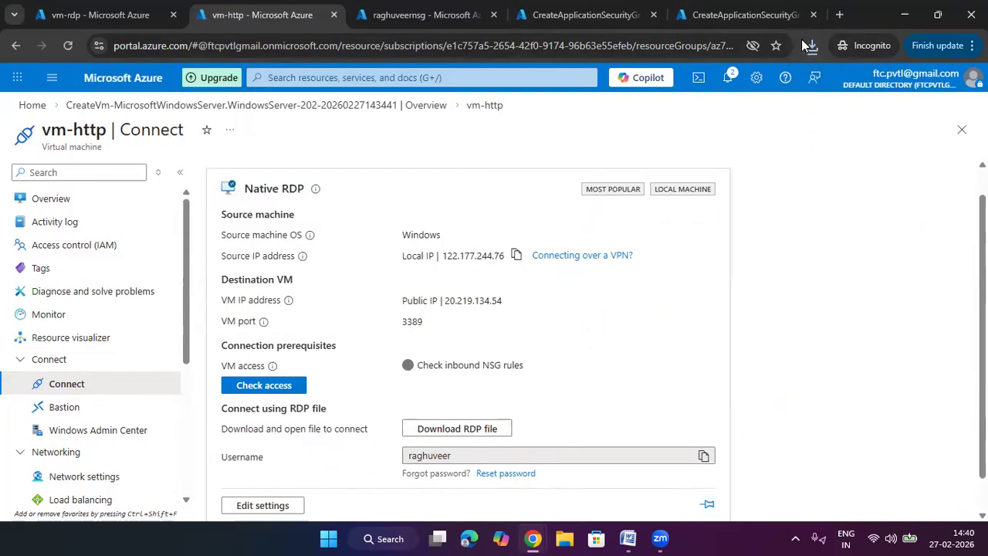
click(811, 46)
click(706, 150)
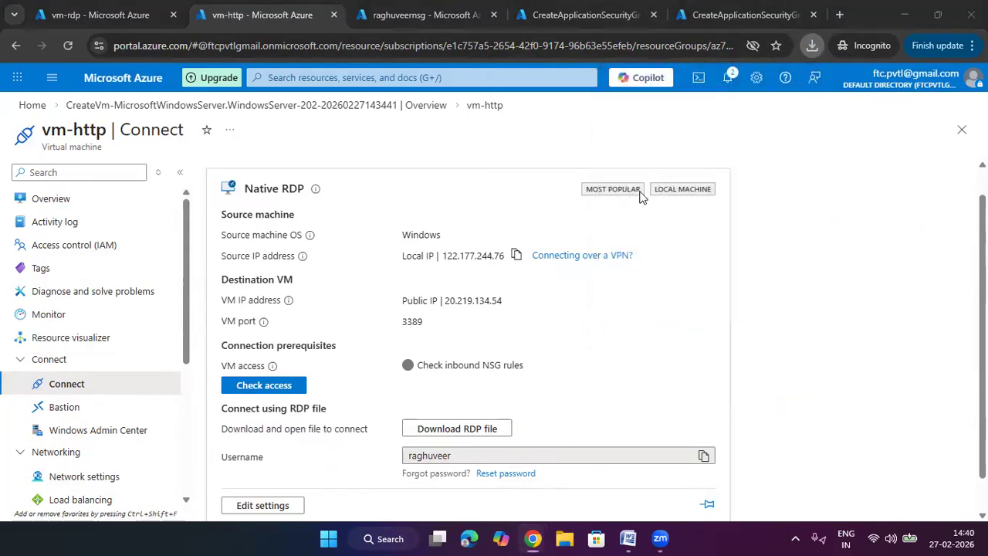
- Test the remote desktop connection to vm-http by entering the account password and accepting the certificate, and close the session
click(591, 345)
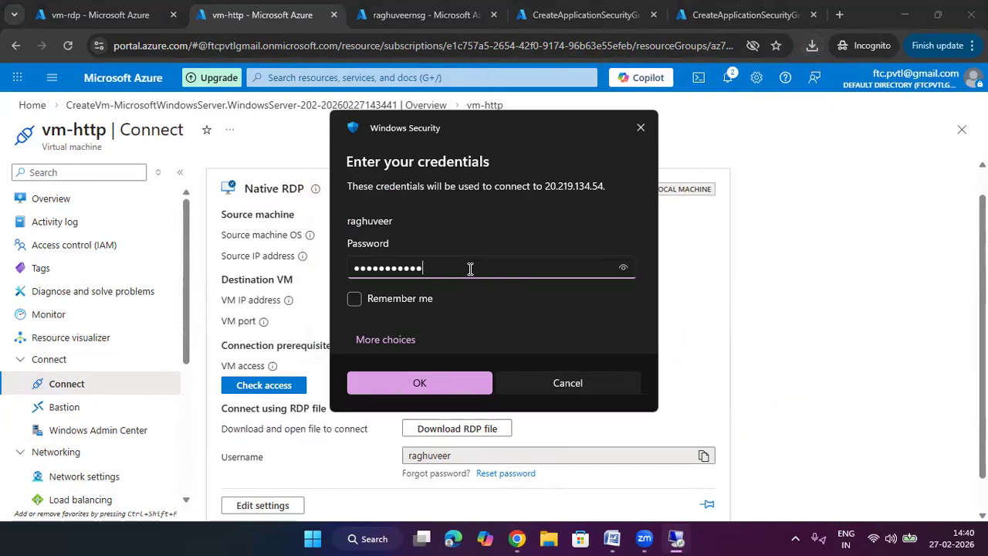
click(429, 382)
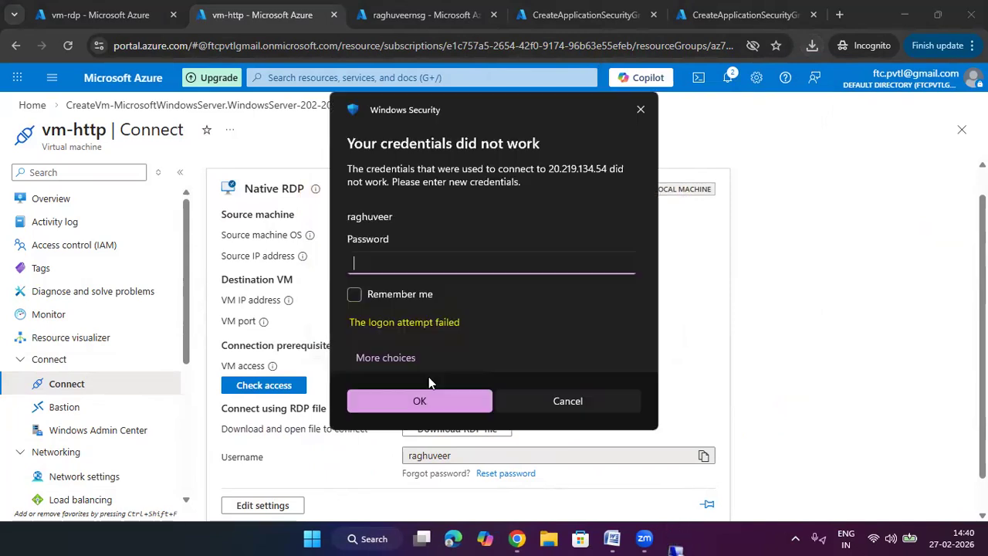
text(********)
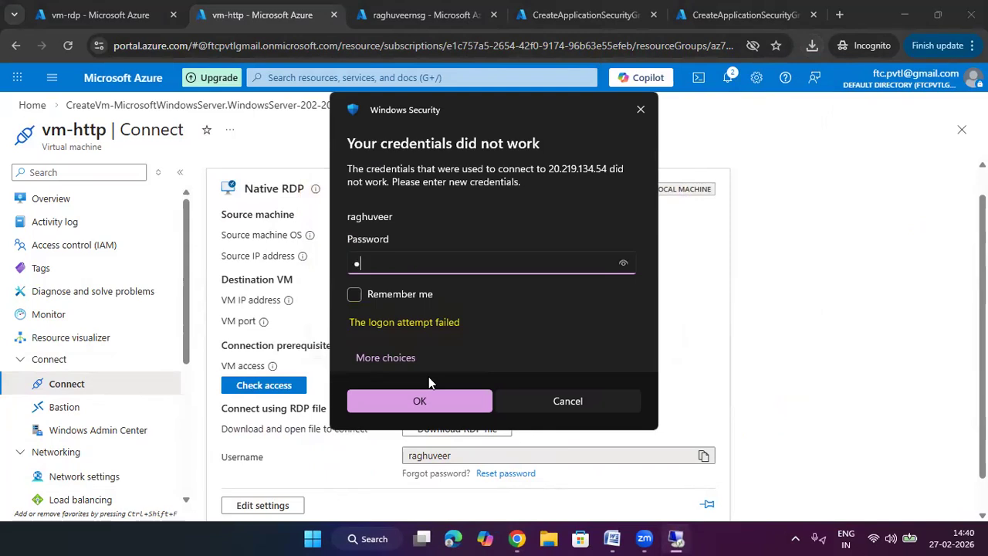
text(***)
click(440, 393)
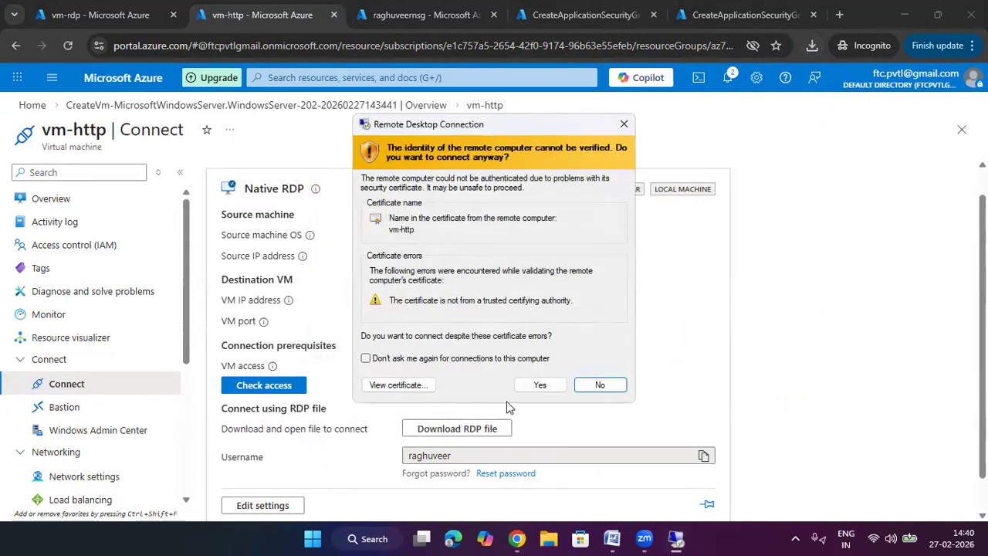
click(538, 384)
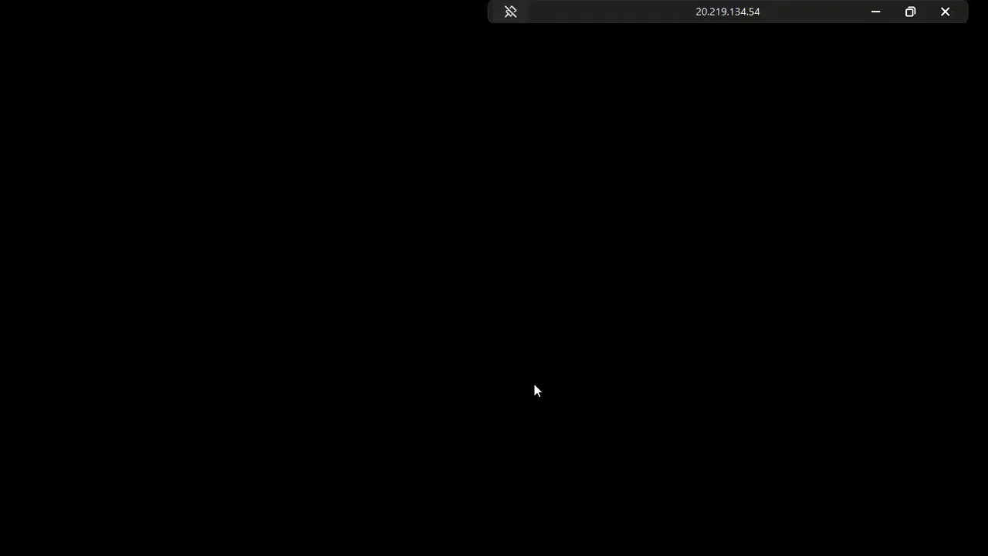
click(945, 12)
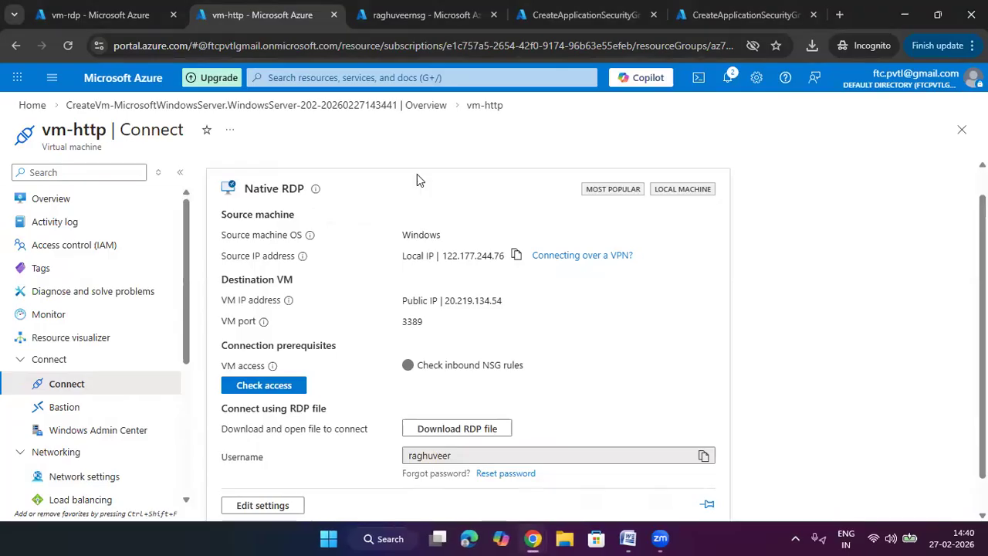
- Open the application security group resource from each of the two completed deployment pages and compare their overviews
click(113, 21)
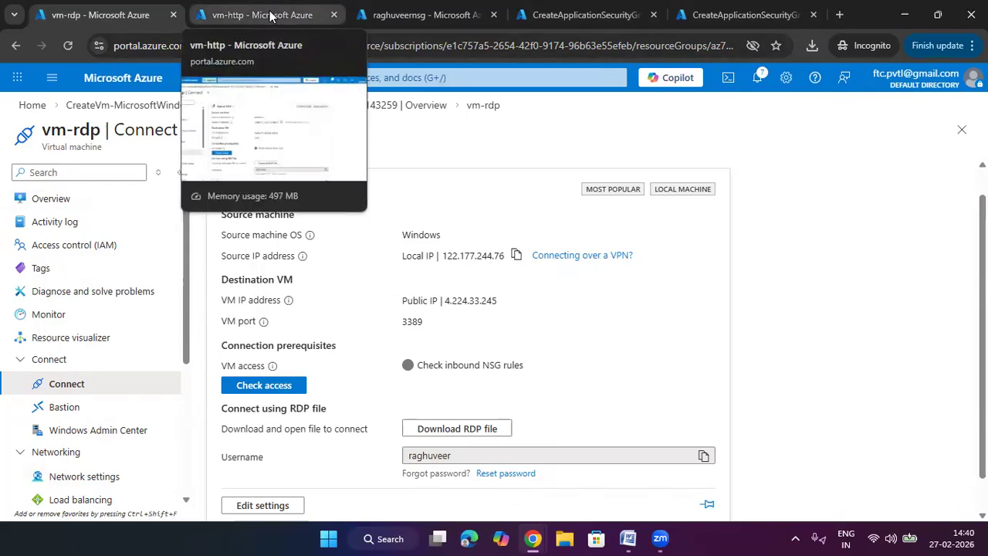
click(567, 15)
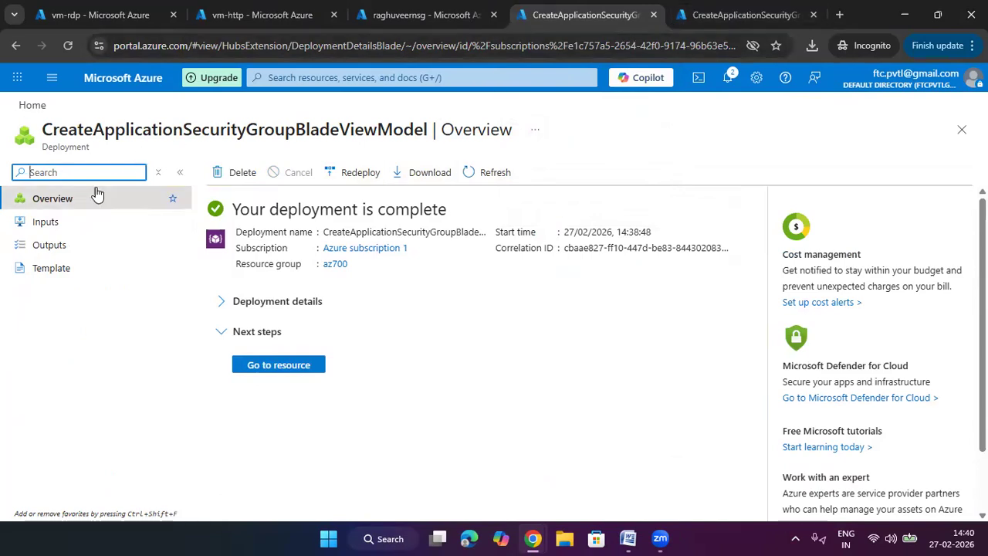
click(222, 300)
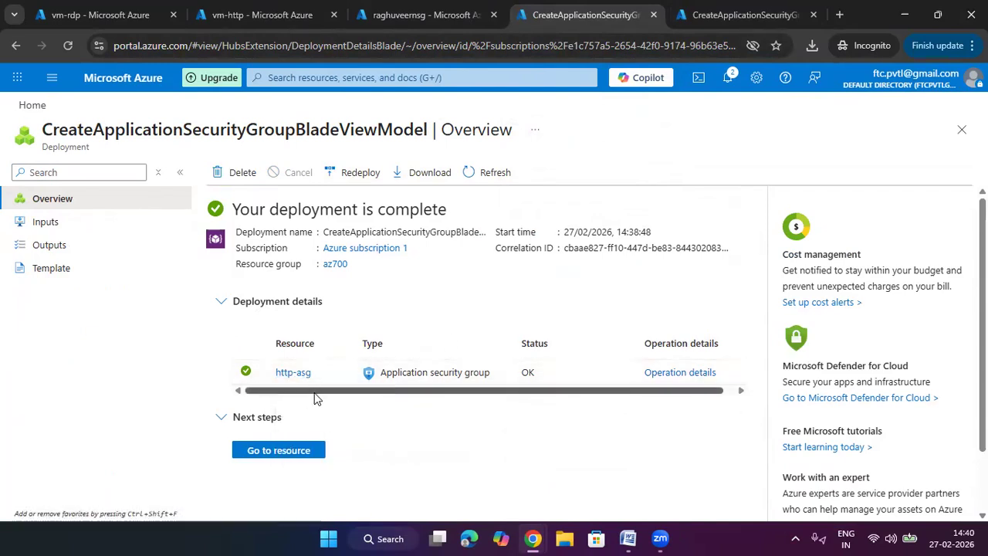
click(297, 372)
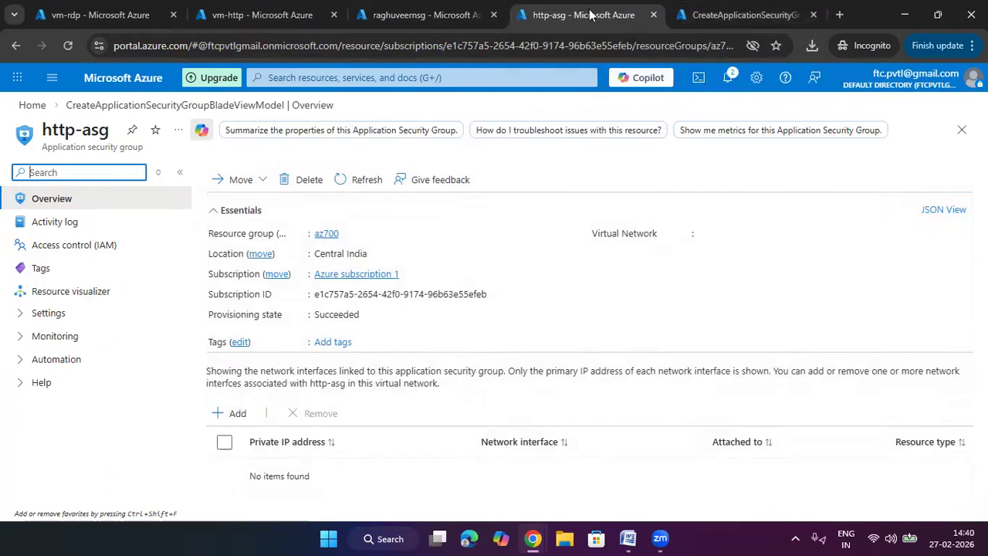
click(709, 15)
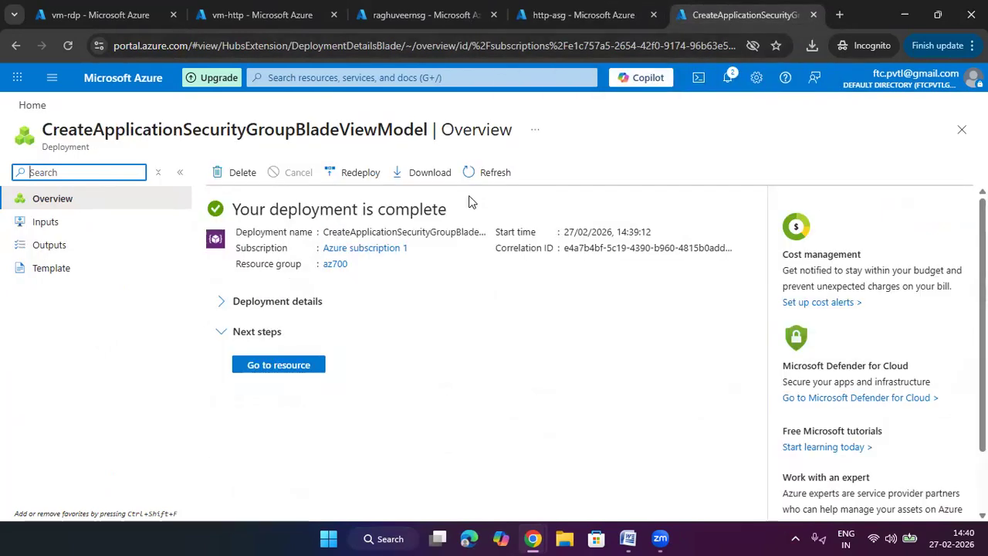
click(283, 301)
click(305, 373)
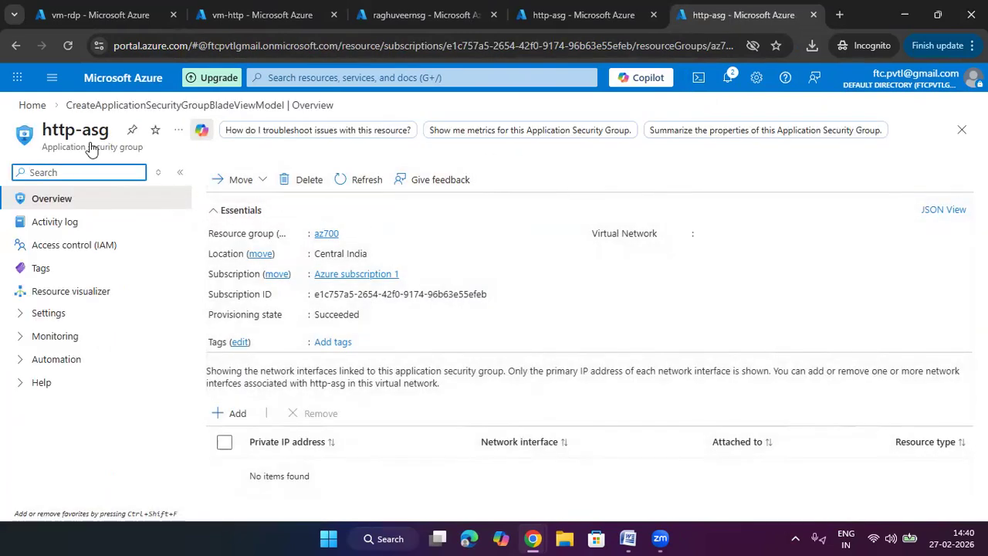
click(586, 21)
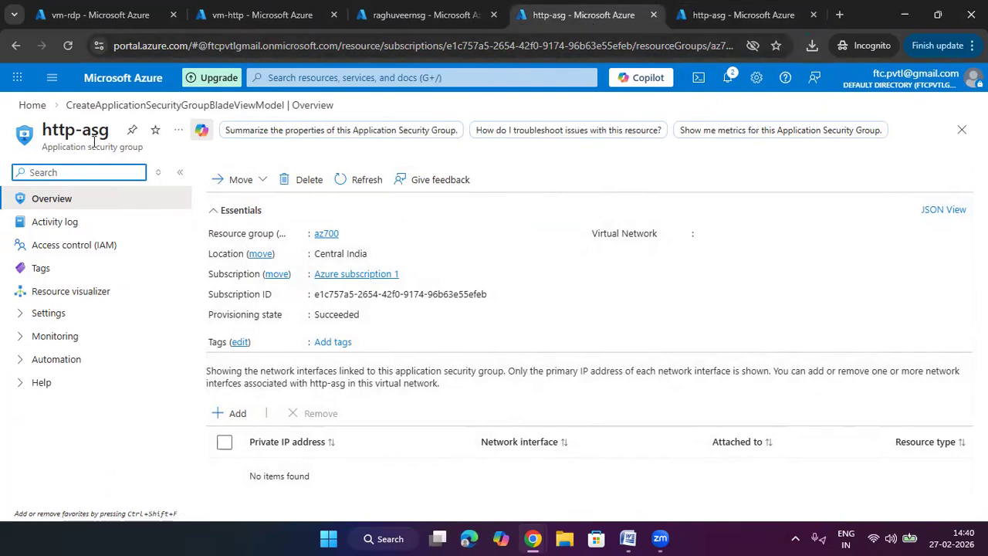
- Search the portal for asg, open rdp-asg from the application security groups list, and look through its settings, activity log and overview
click(32, 105)
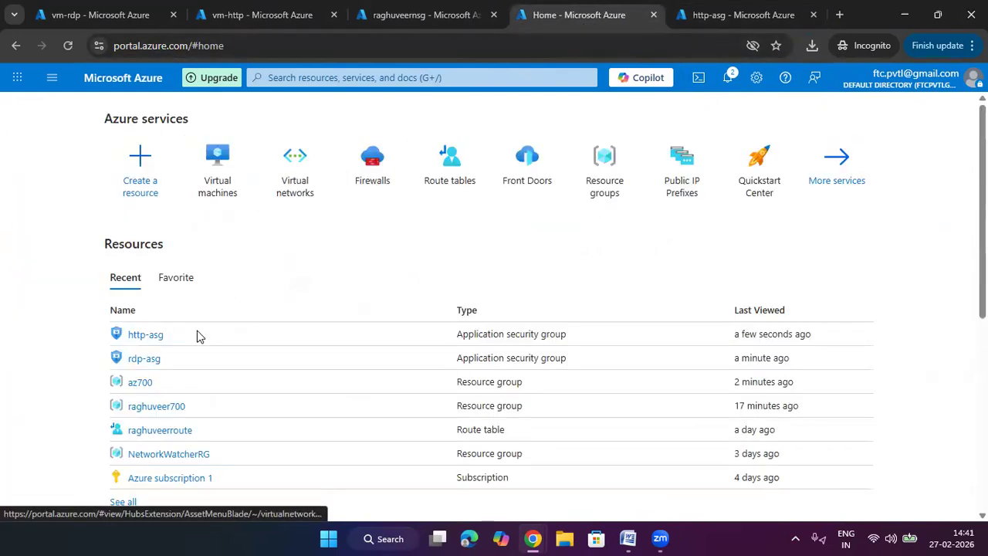
click(356, 78)
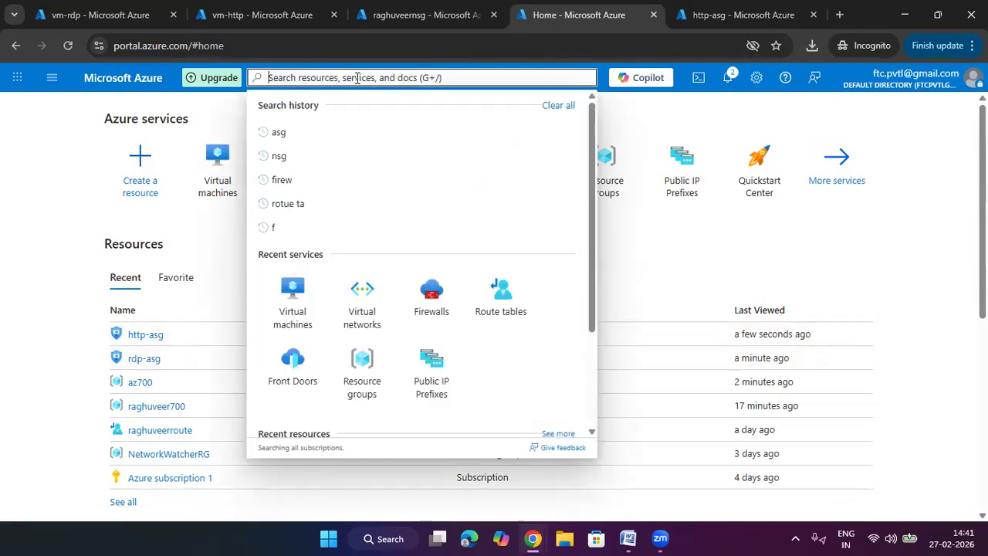
text(asg)
click(328, 171)
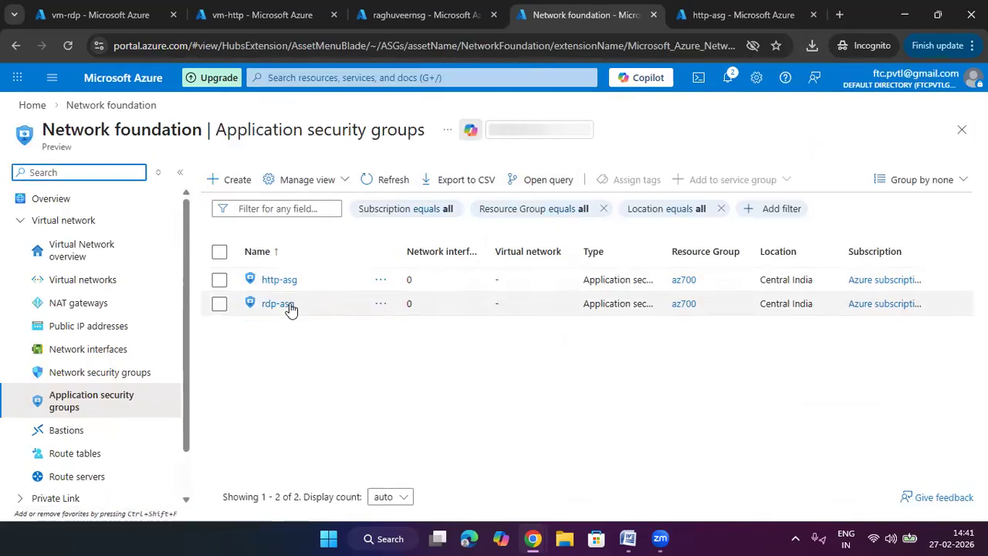
click(285, 305)
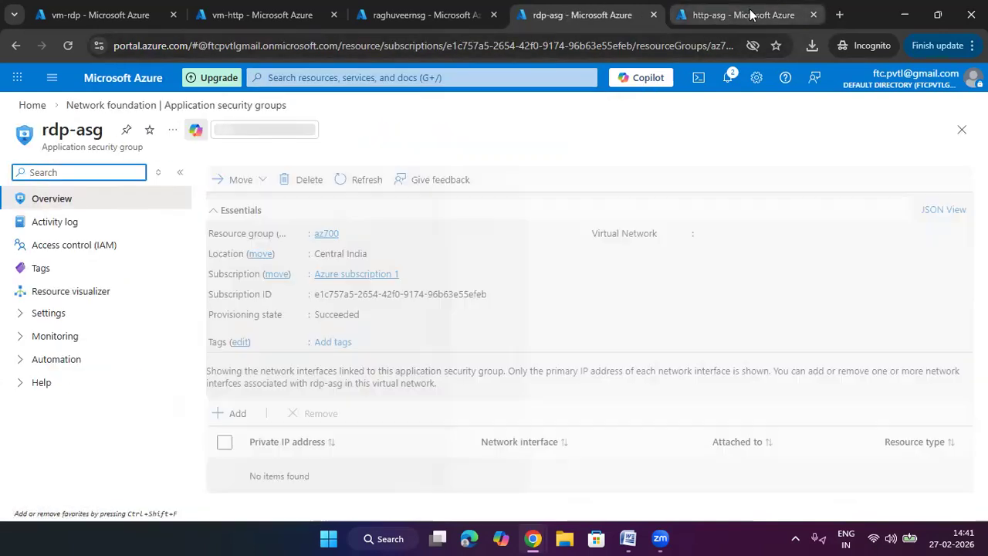
click(77, 315)
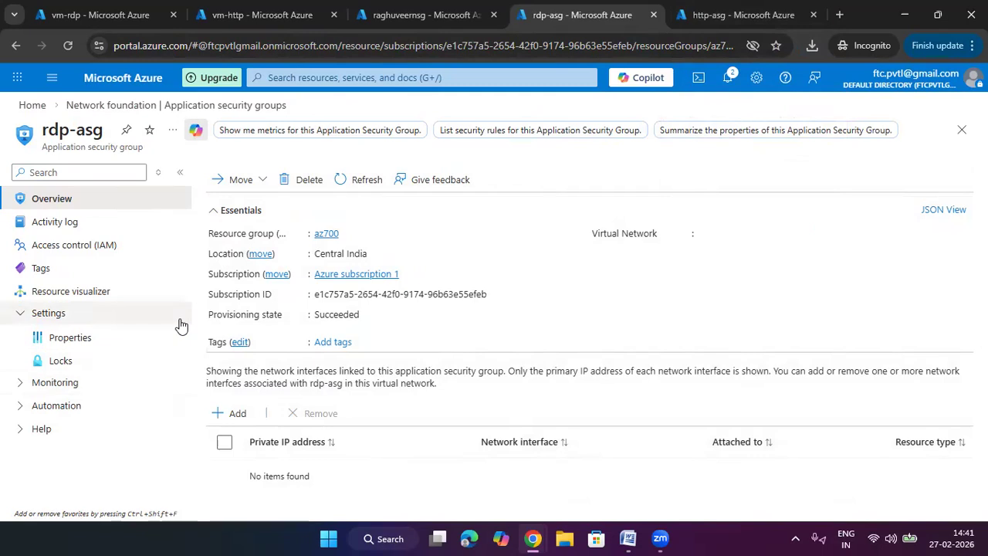
click(77, 222)
click(77, 200)
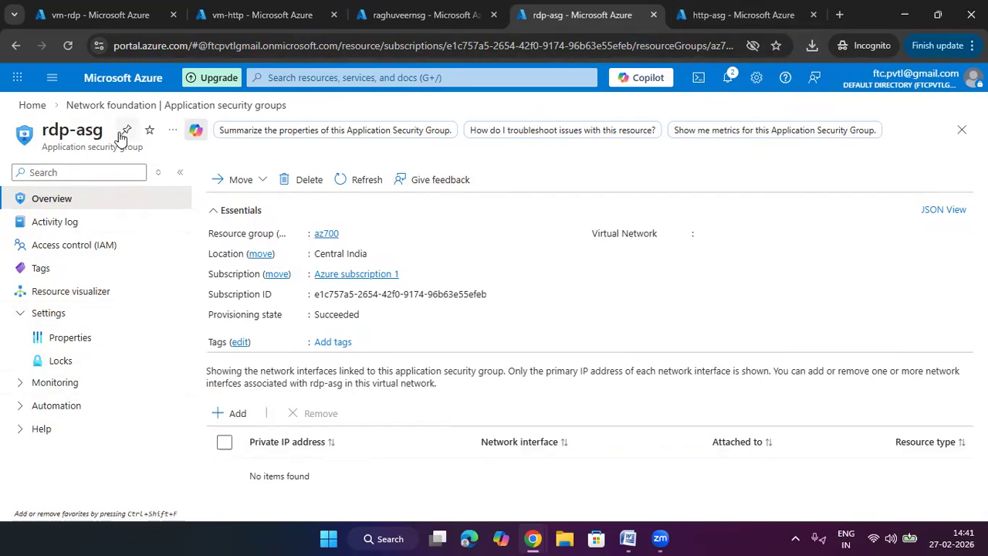
- Delete the inbound rules allow-rdp and allow-http from the shared network security group and refresh the rule list
click(100, 15)
click(263, 15)
click(451, 15)
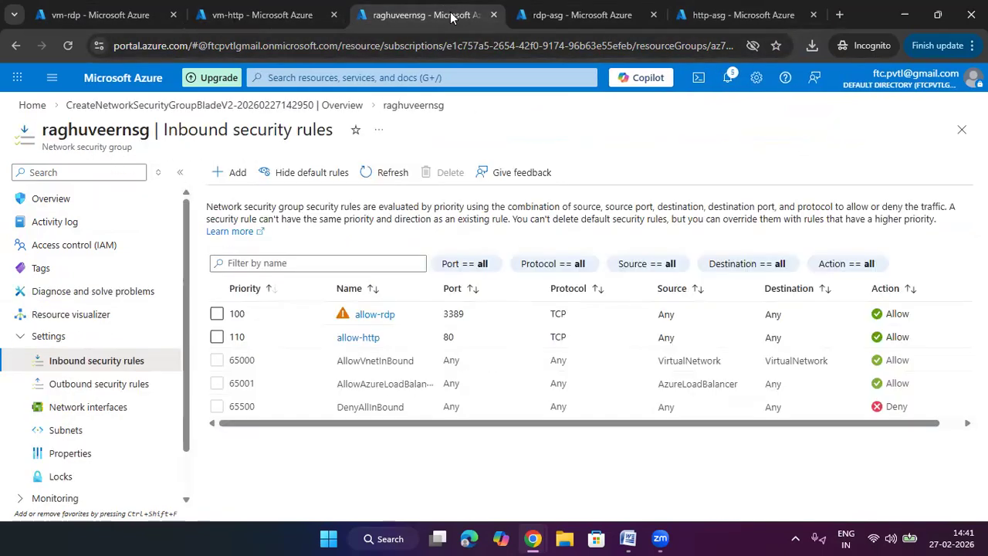
click(216, 314)
click(217, 337)
click(444, 172)
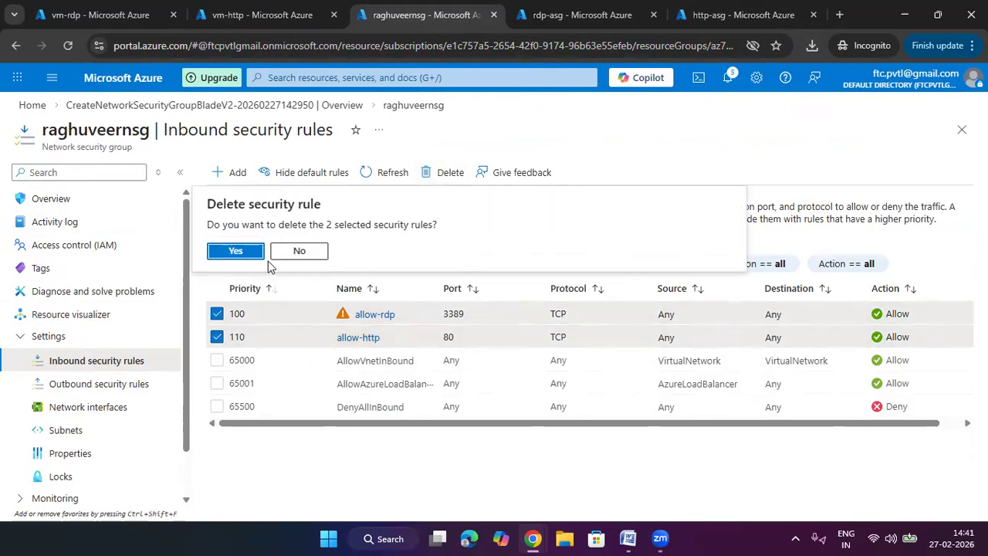
click(235, 251)
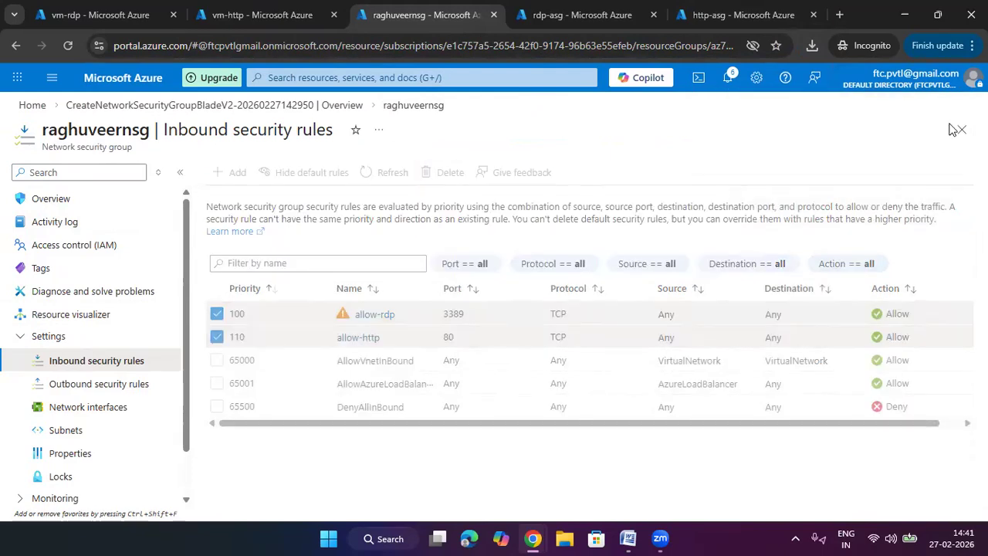
click(392, 172)
- Open vm-rdp's network settings, refresh them and check the inbound port rules
click(85, 17)
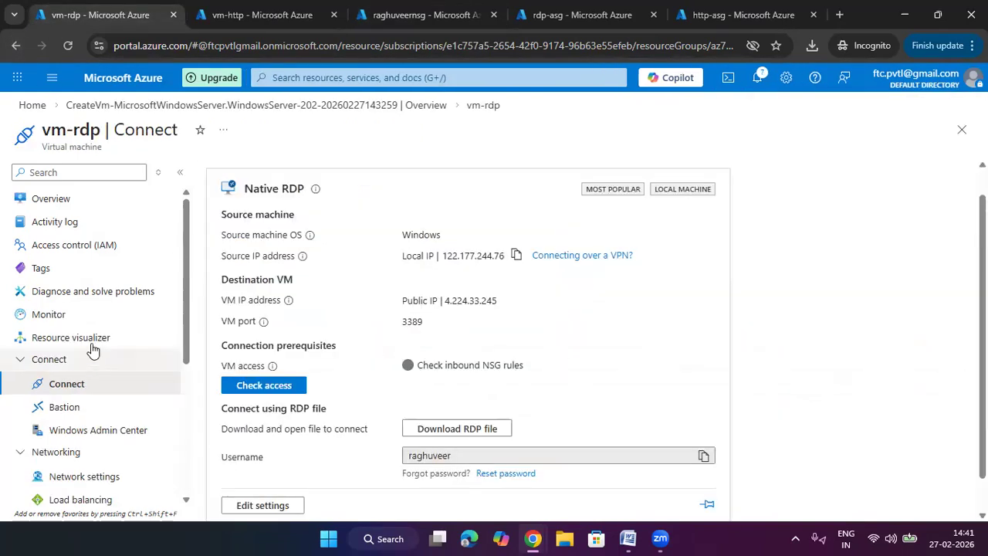
click(35, 199)
scroll(401, 322, down, 3)
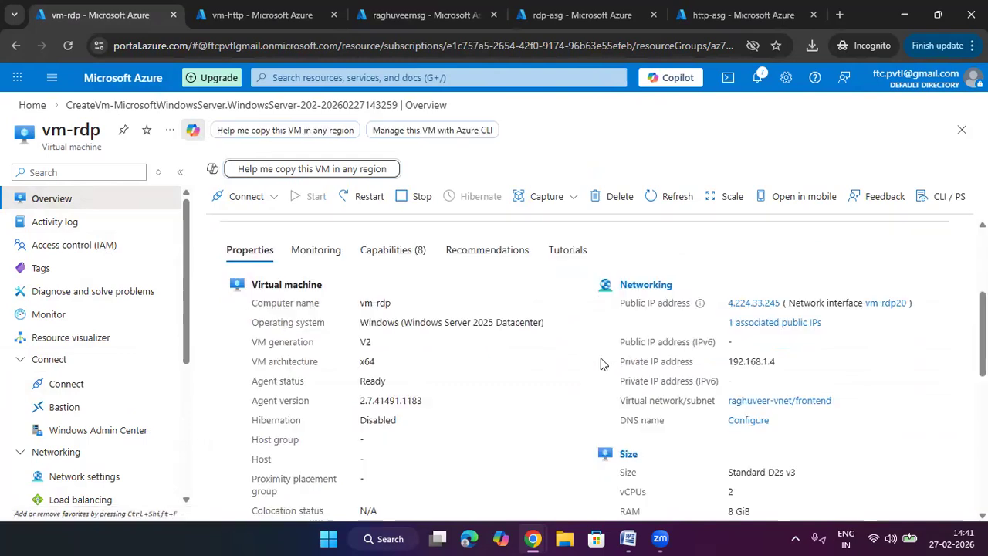
click(627, 286)
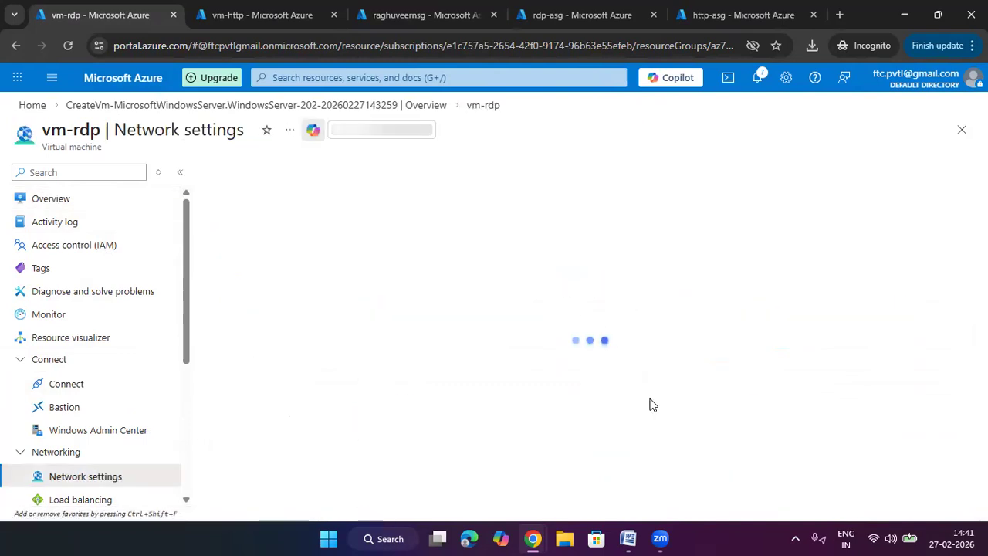
scroll(650, 403, down, 5)
scroll(672, 304, up, 5)
click(665, 211)
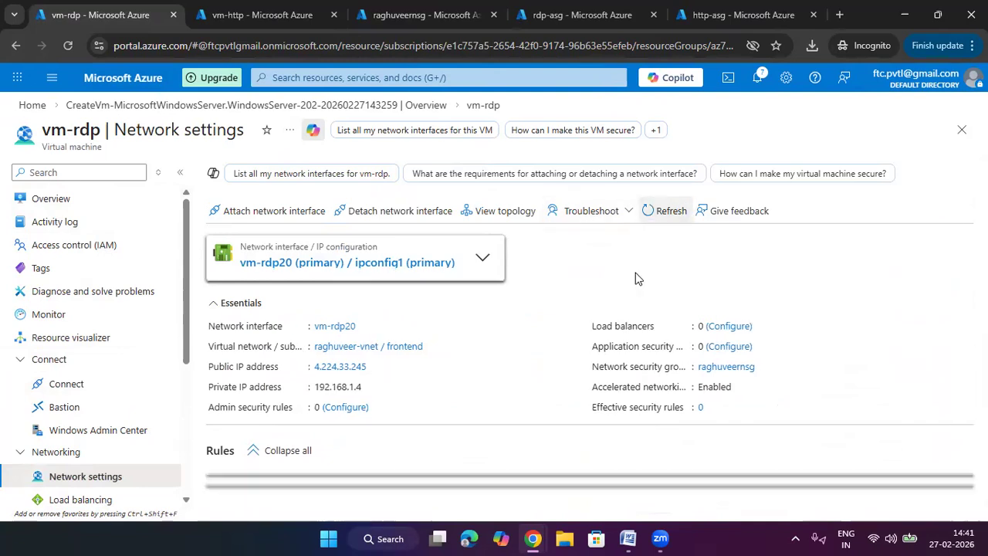
scroll(623, 375, down, 3)
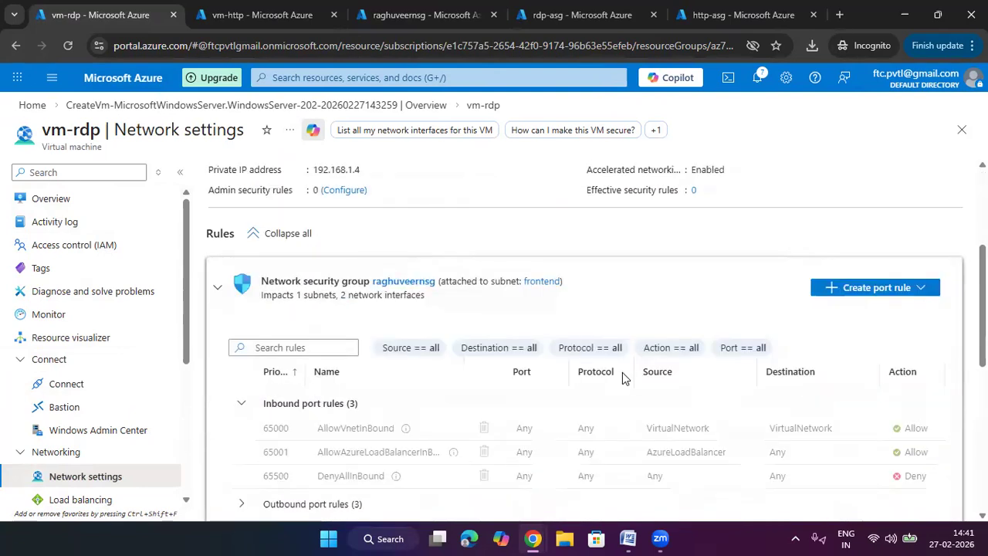
- Open vm-http's network settings, refresh them and check the inbound port rules
click(252, 14)
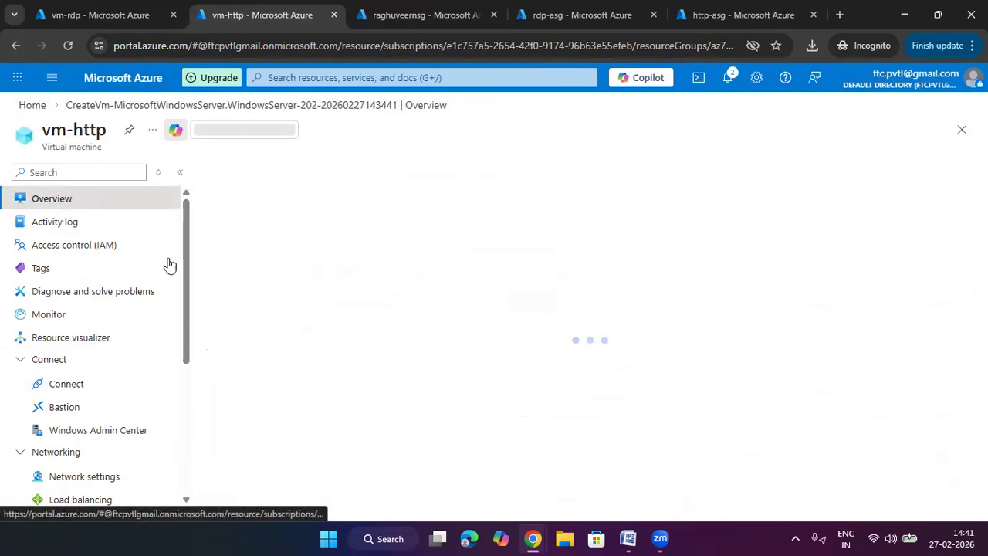
scroll(635, 405, down, 3)
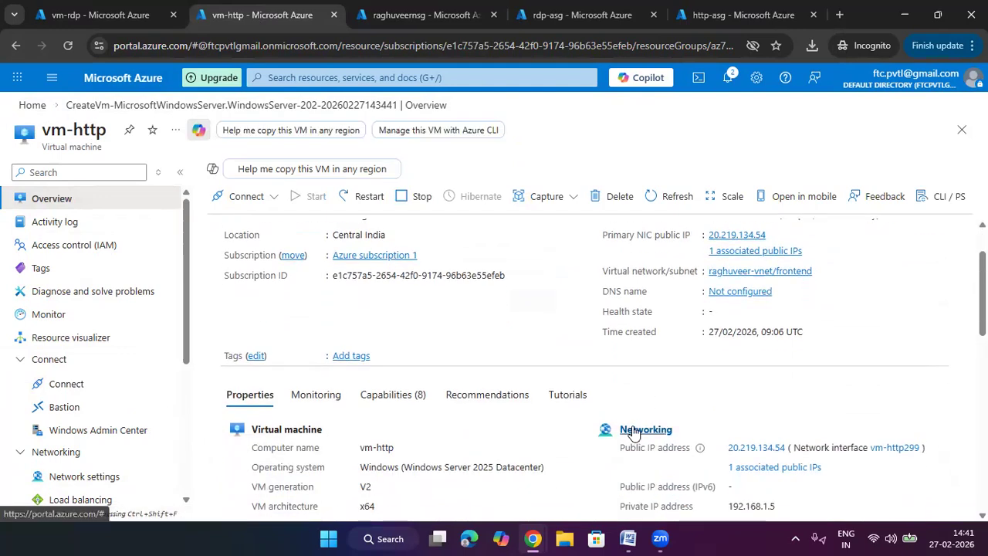
click(641, 429)
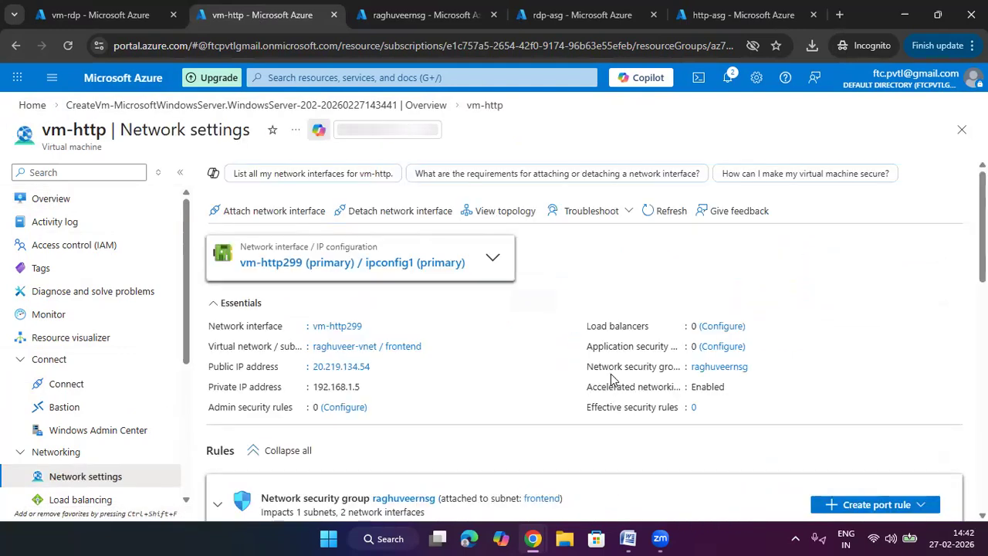
scroll(496, 422, down, 4)
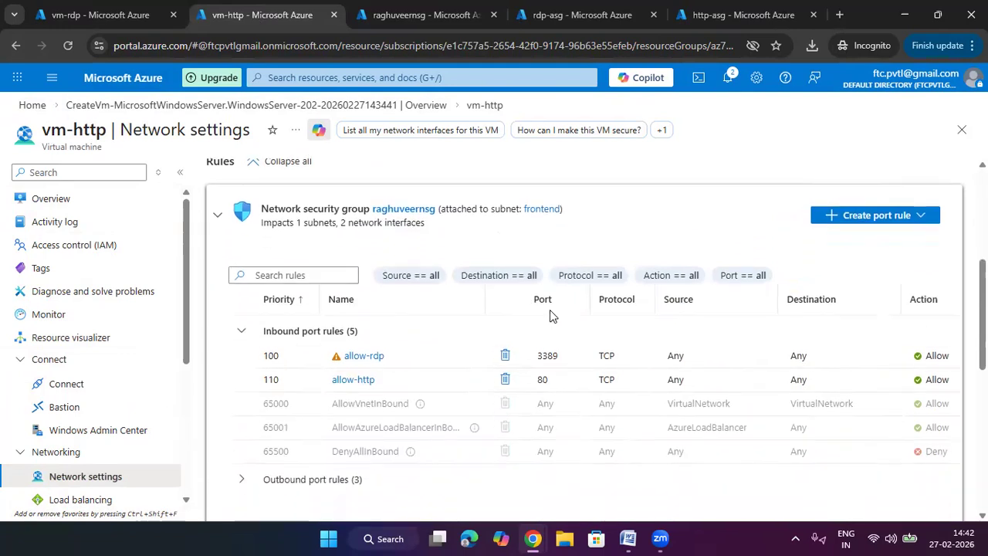
scroll(552, 315, up, 4)
click(665, 211)
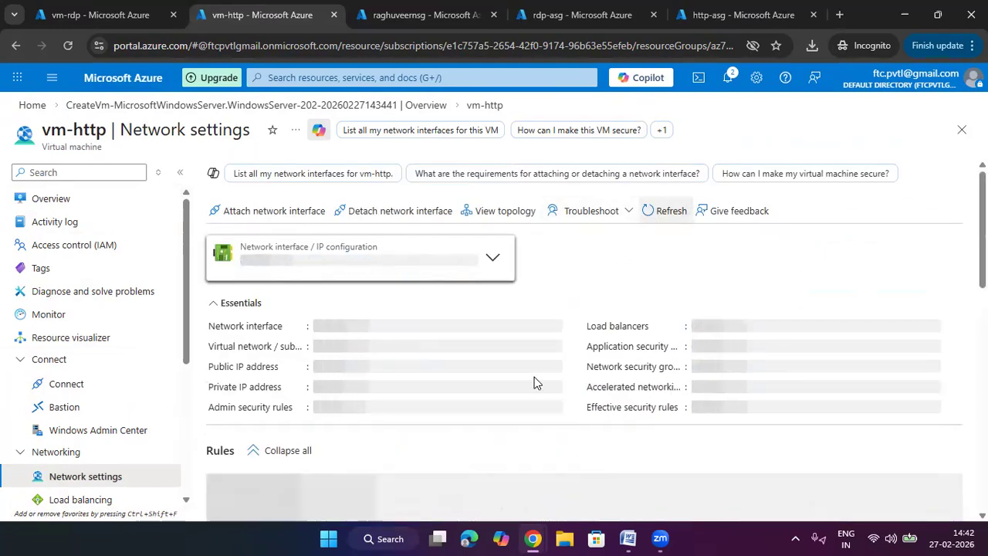
scroll(536, 383, down, 4)
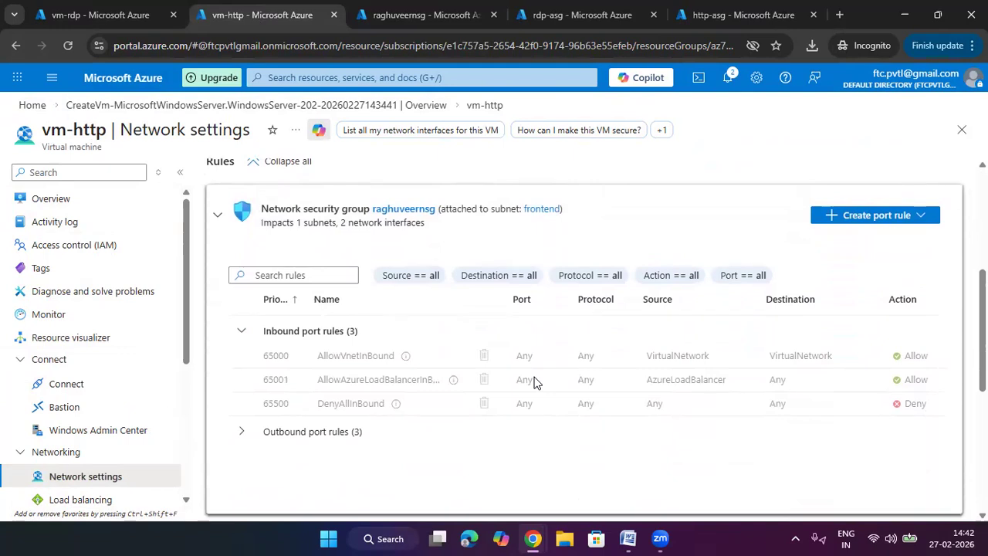
- Add the application security group rdp-asg to vm-rdp's network interface
click(122, 11)
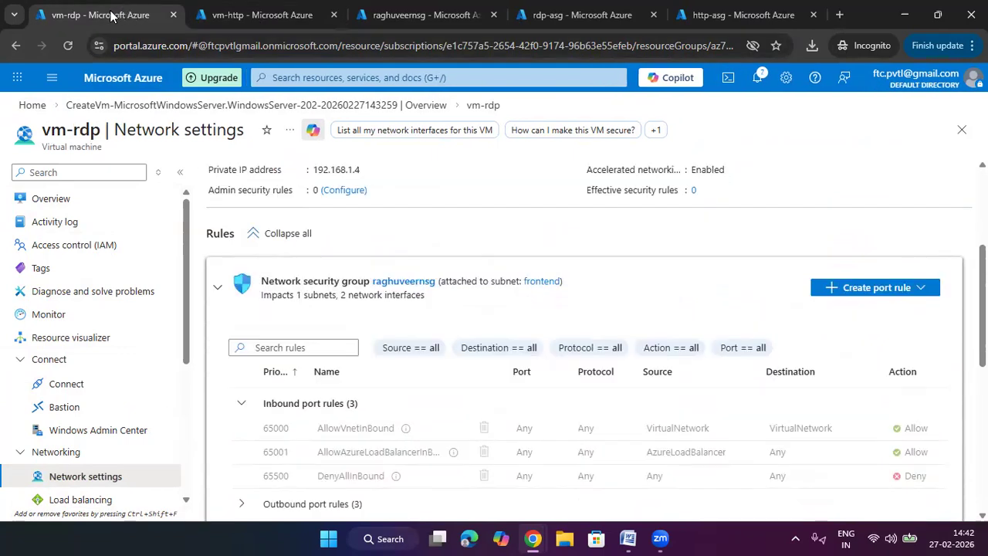
scroll(500, 371, down, 1)
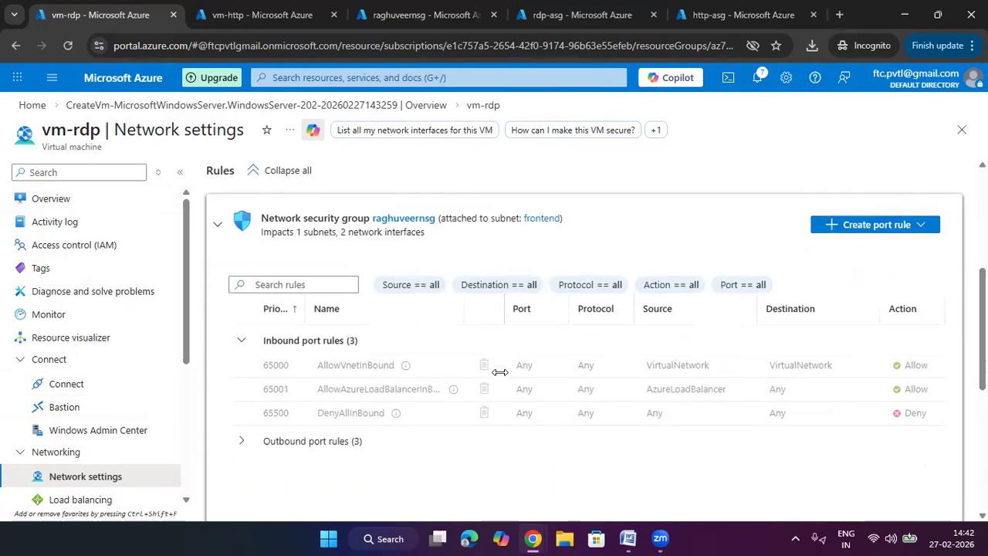
scroll(136, 403, down, 2)
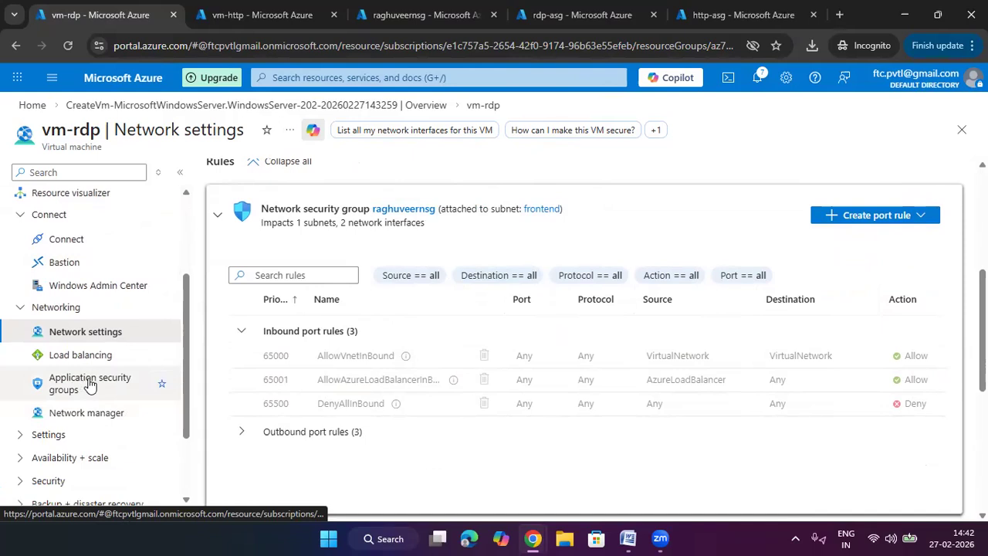
click(98, 386)
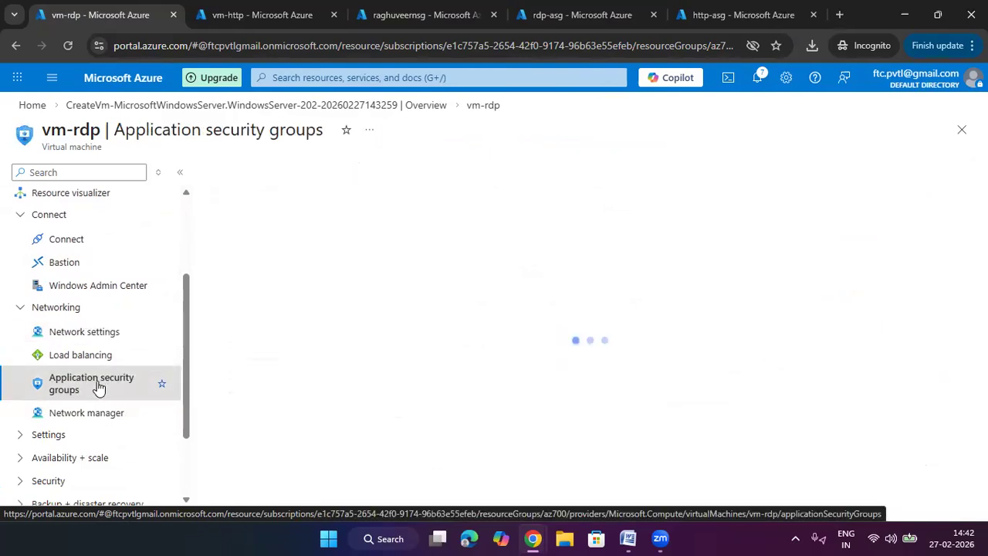
click(265, 182)
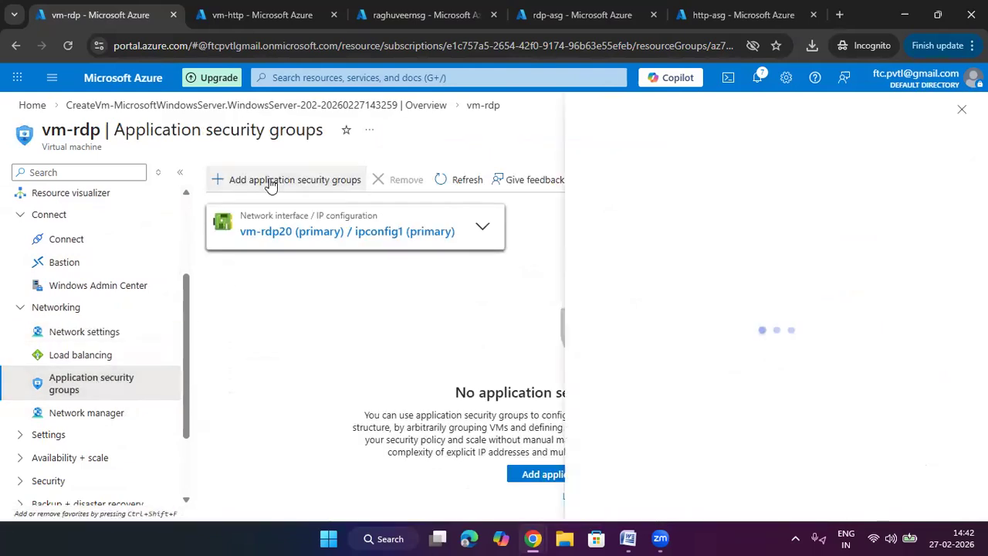
click(650, 206)
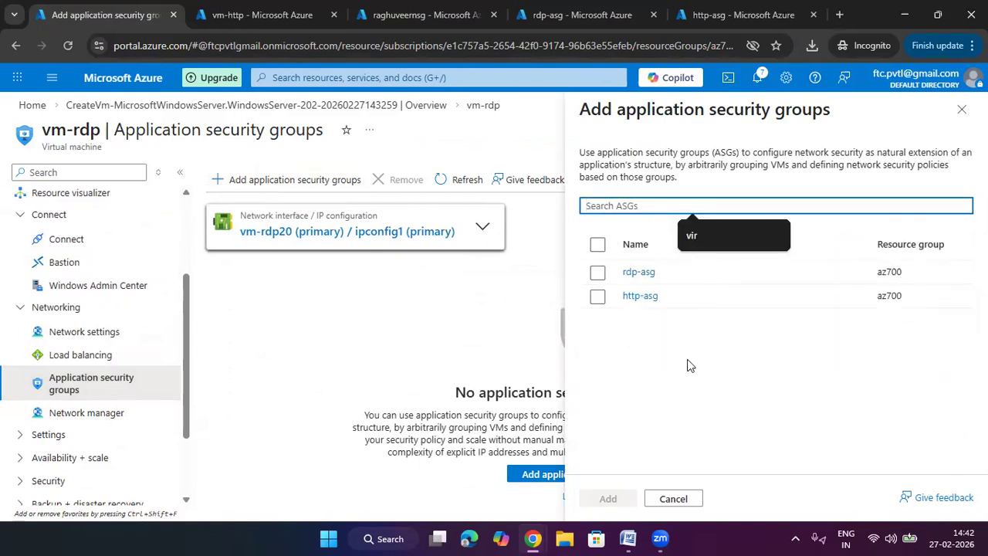
click(598, 272)
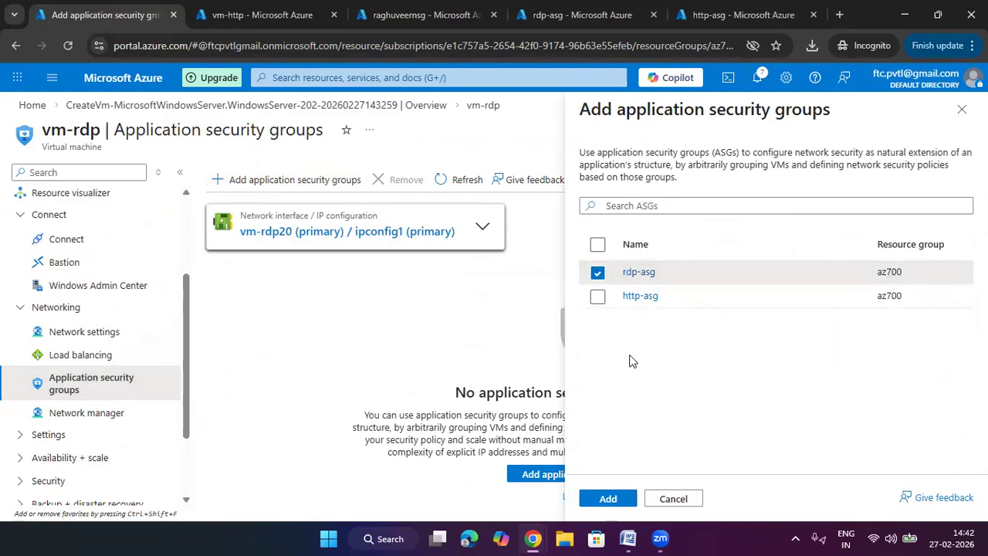
click(608, 499)
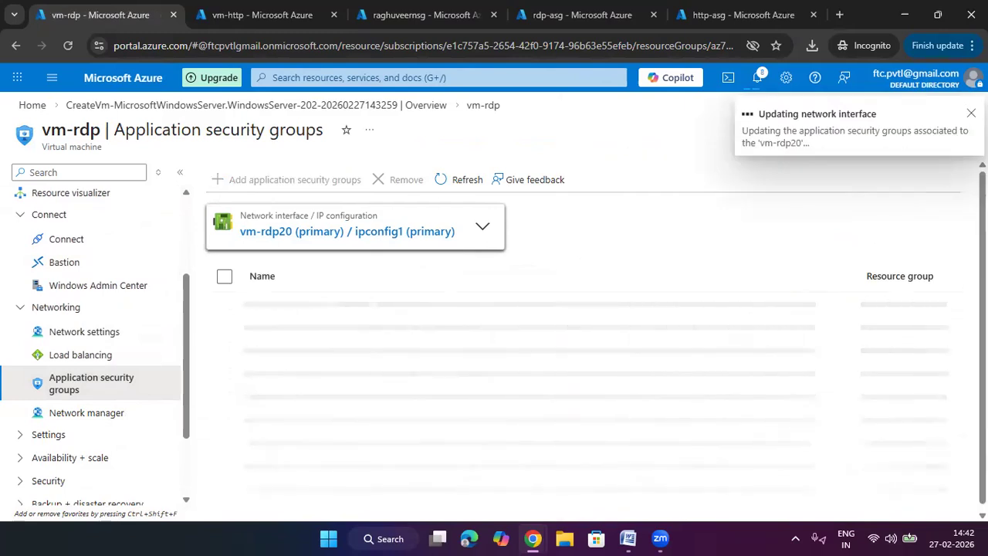
- Add the application security group http-asg to vm-http's network interface
click(971, 114)
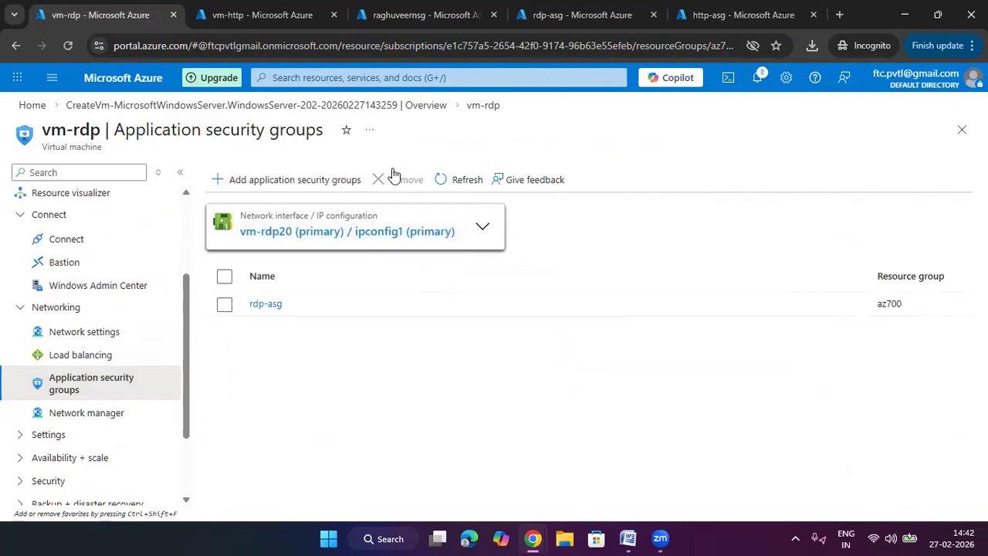
click(266, 13)
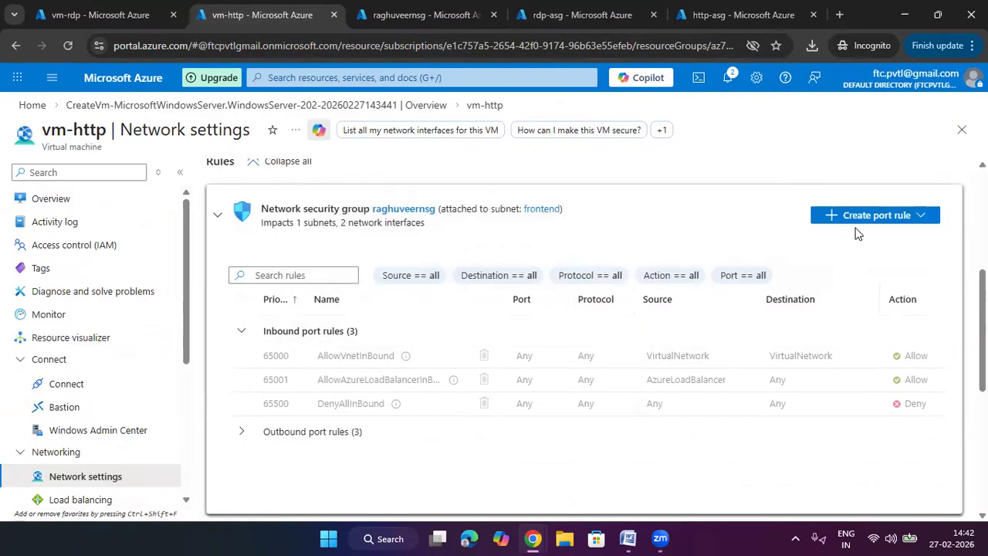
scroll(110, 432, down, 2)
click(108, 382)
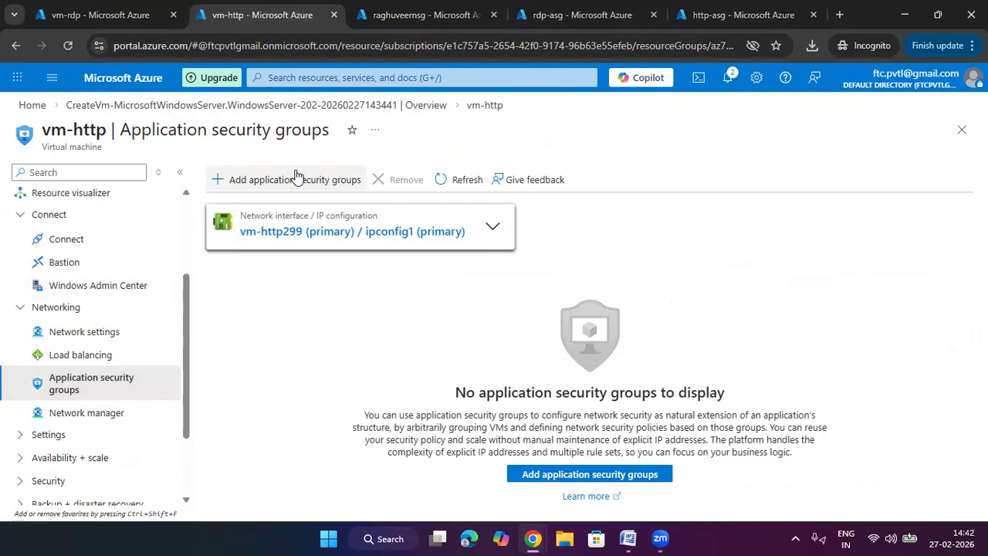
click(296, 179)
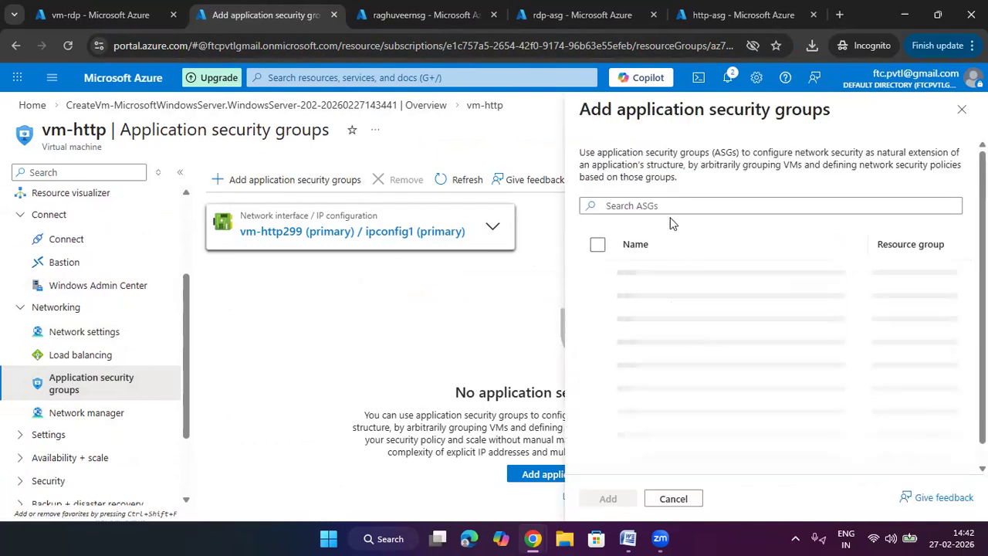
click(598, 297)
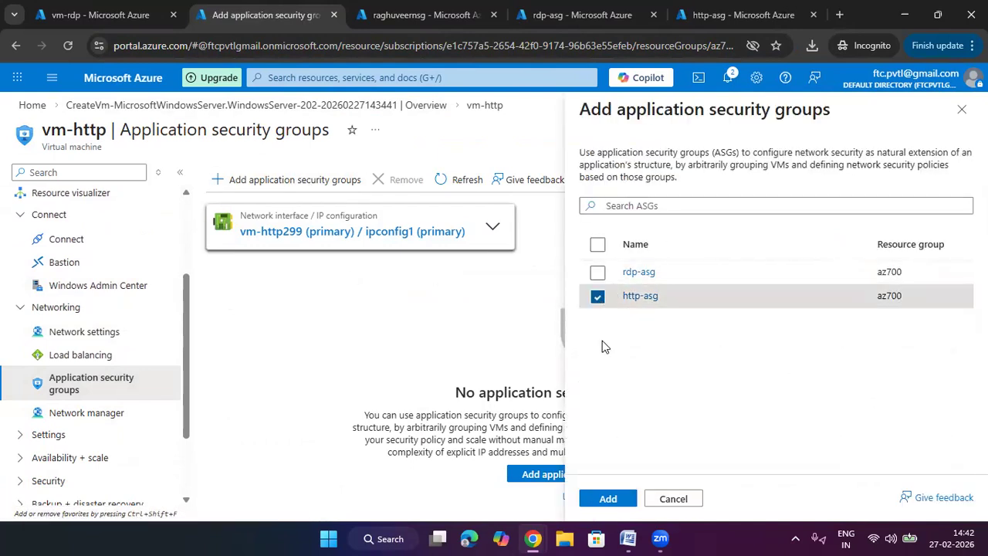
click(617, 499)
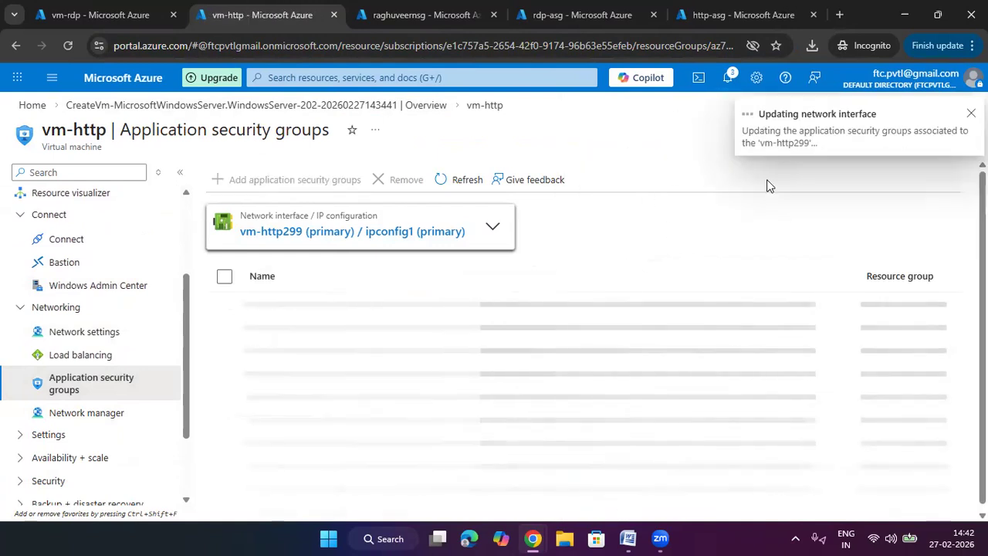
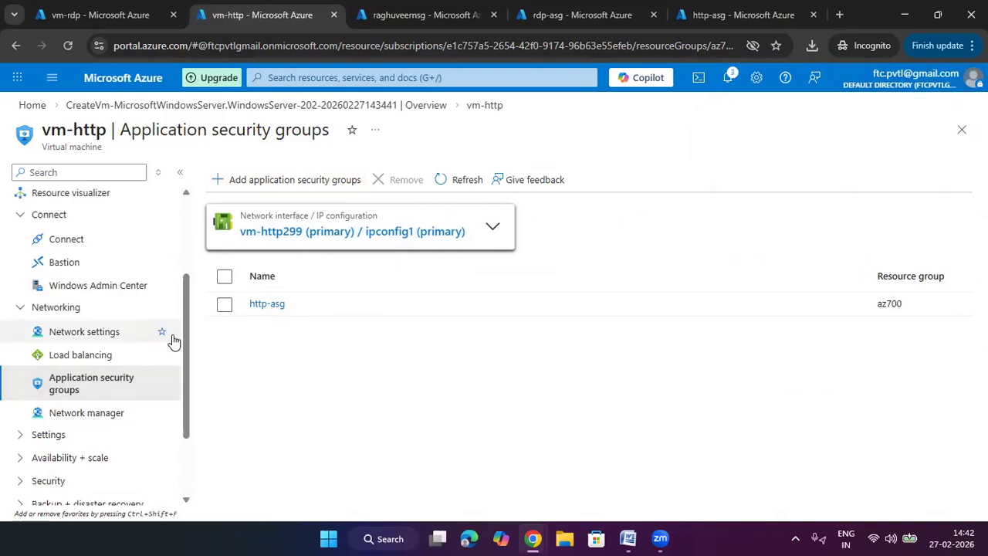
- Check vm-rdp's application security groups and start a new inbound security rule in the shared network security group
click(94, 11)
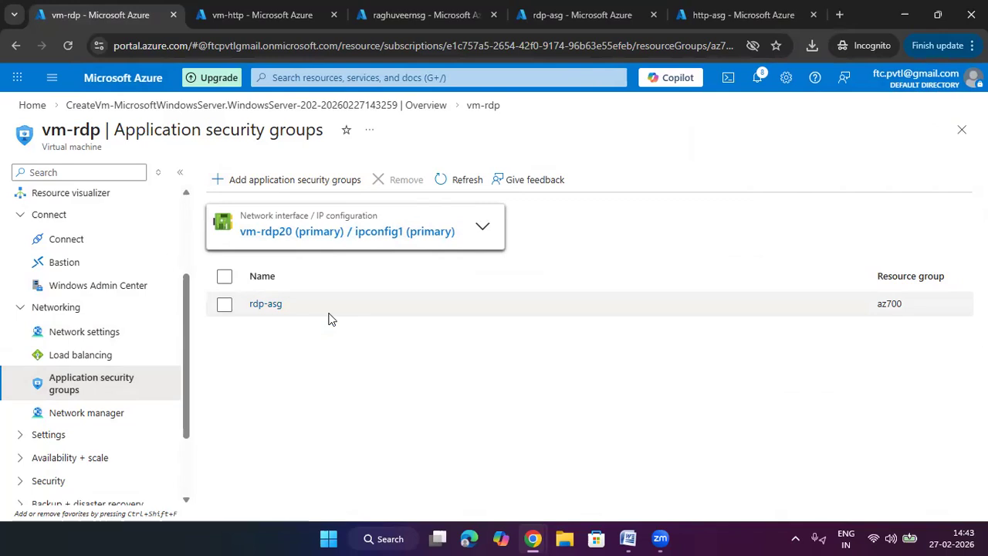
click(434, 11)
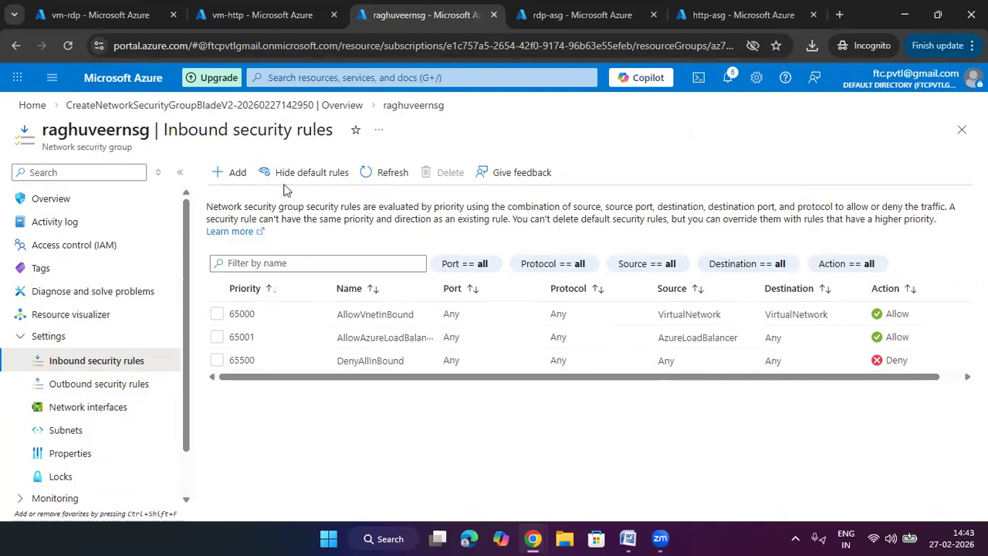
click(231, 173)
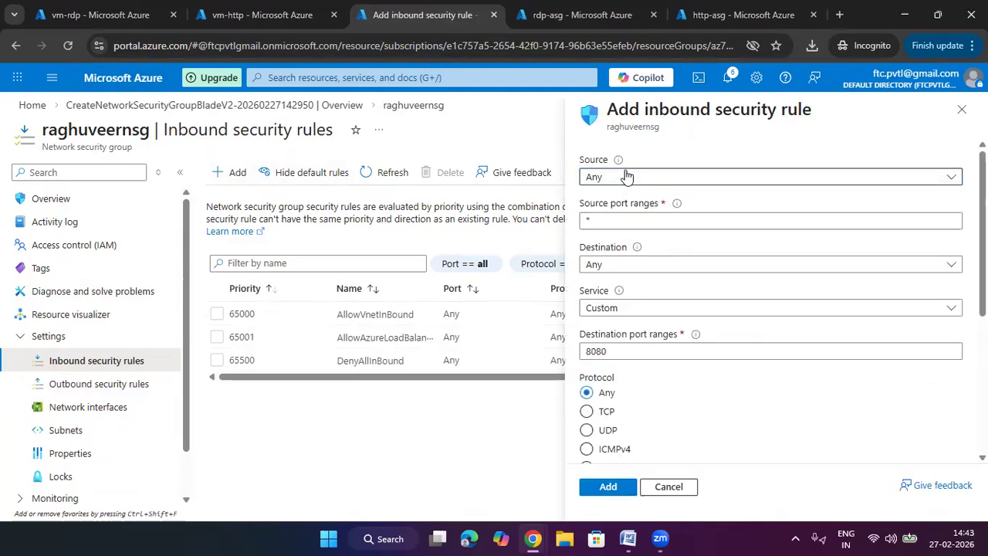
- Try IP Addresses and My IP address as the new inbound rule's source
click(627, 177)
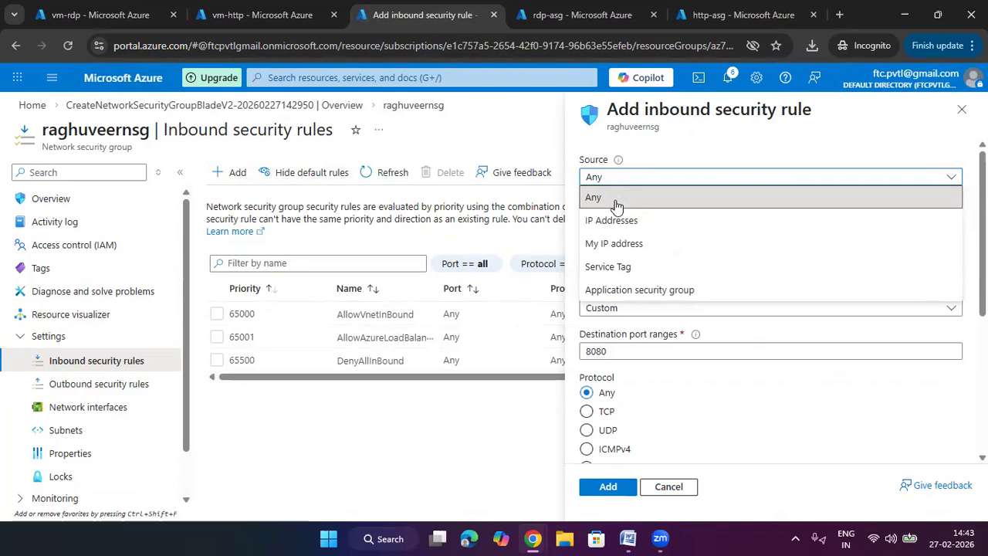
click(618, 220)
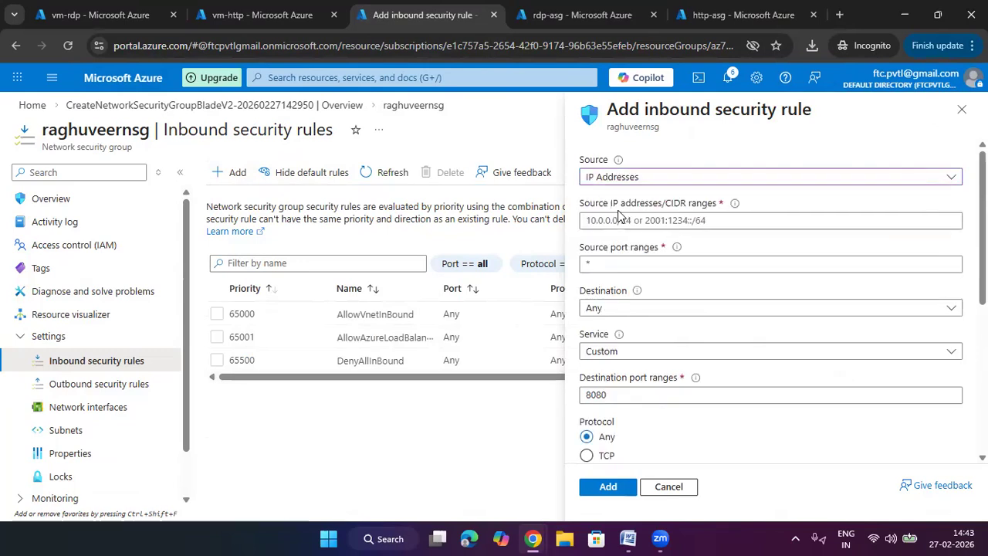
click(640, 177)
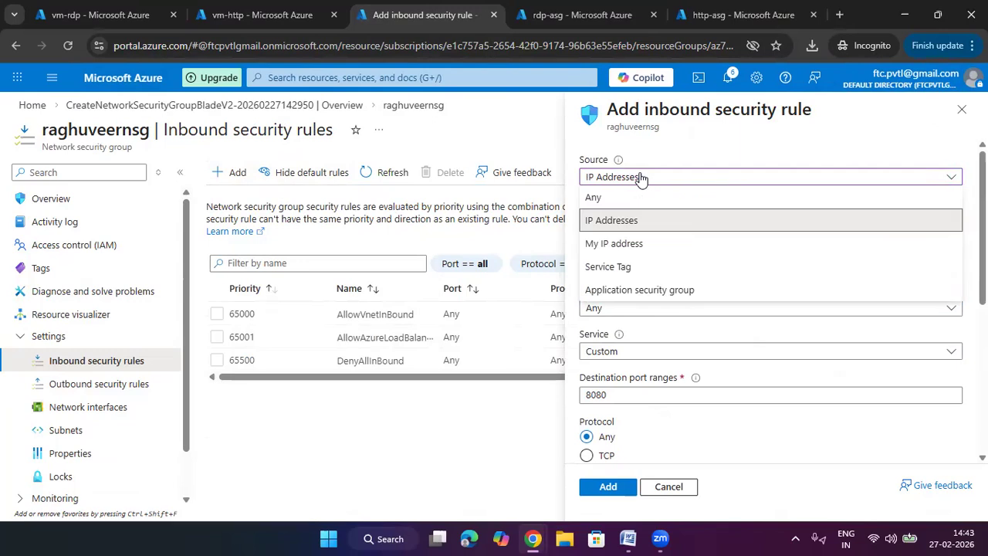
click(638, 244)
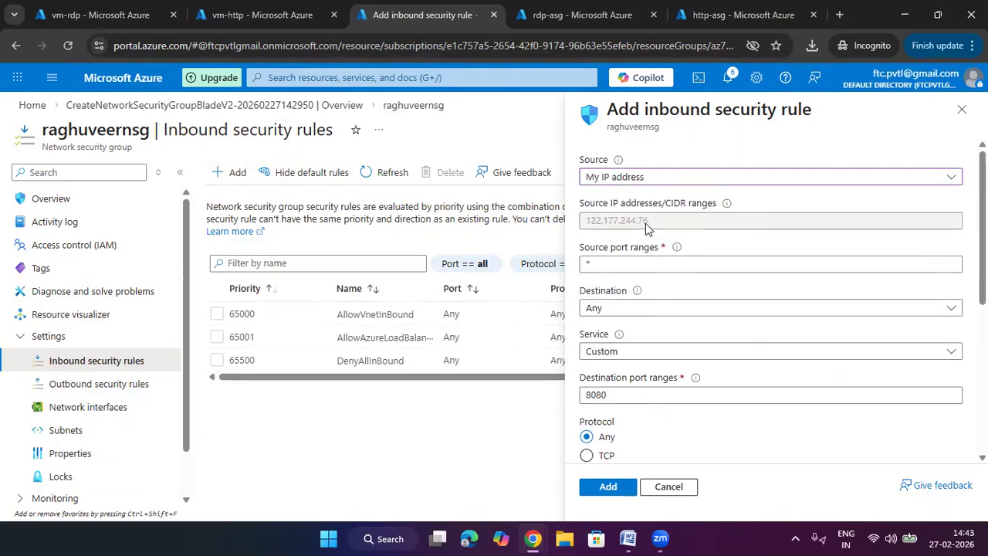
drag(662, 228, 580, 227)
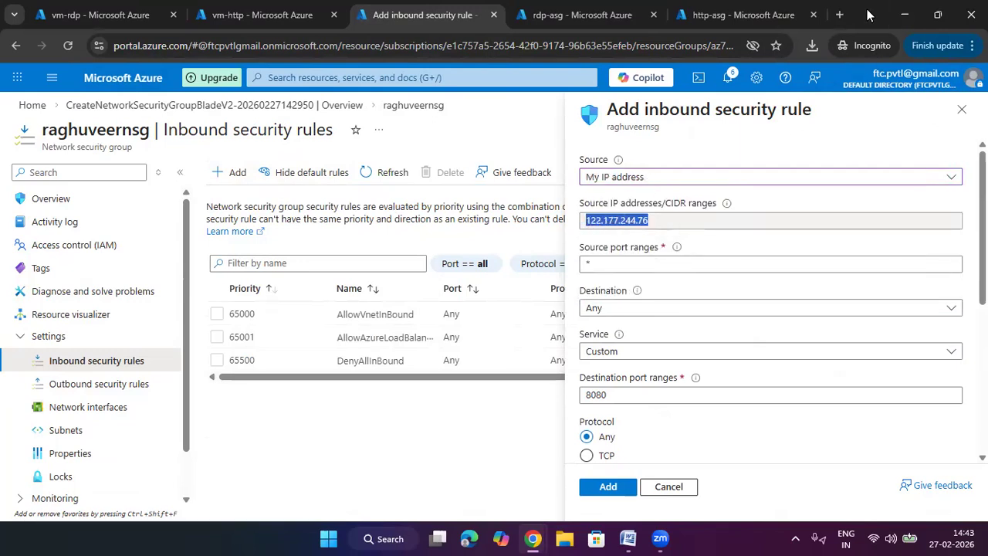
- Search Google for "what is my ip", compare the public IPv4 address on whatismyipaddress.com, and return to the inbound rule form
click(839, 15)
text(google.com)
key(Return)
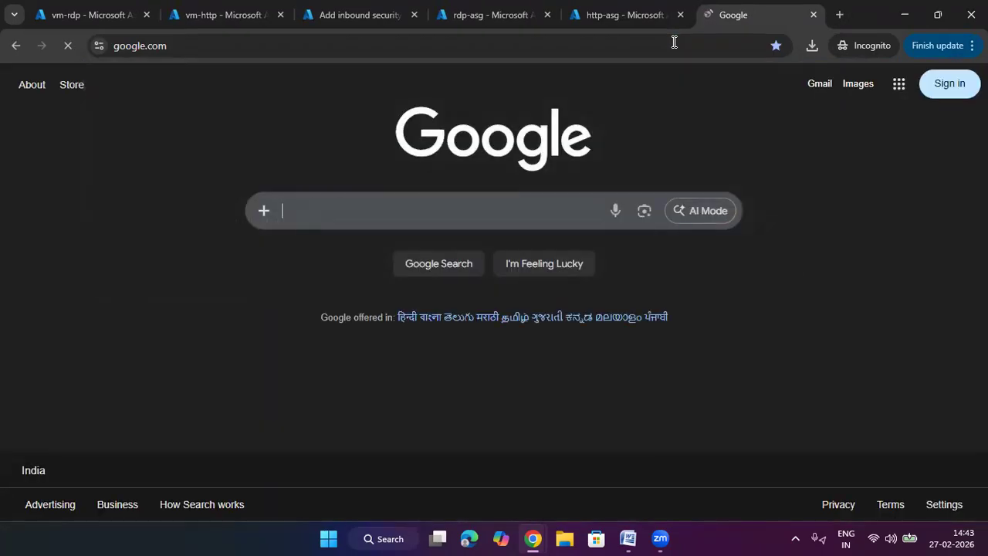
click(547, 198)
text(wh)
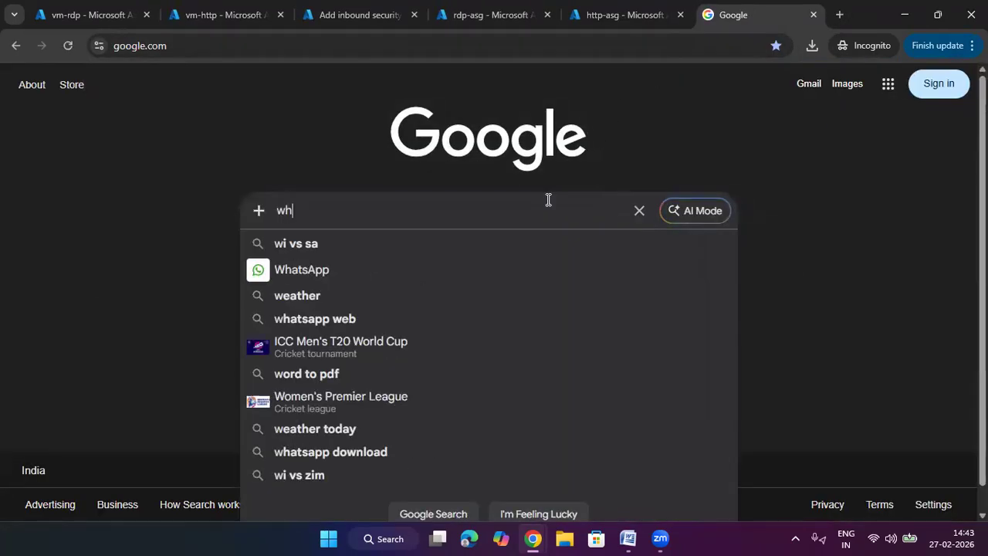
text(at is my ip)
key(Return)
click(355, 224)
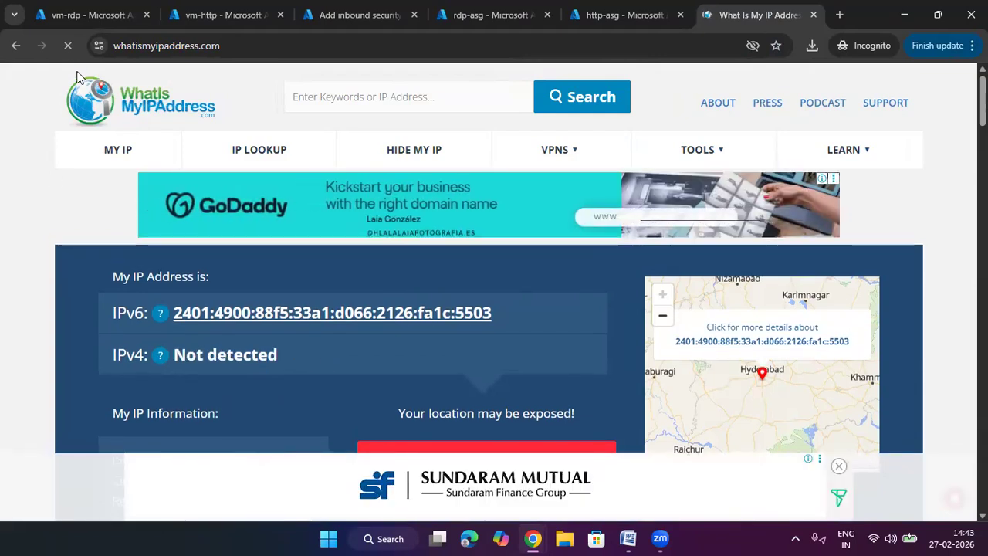
click(69, 47)
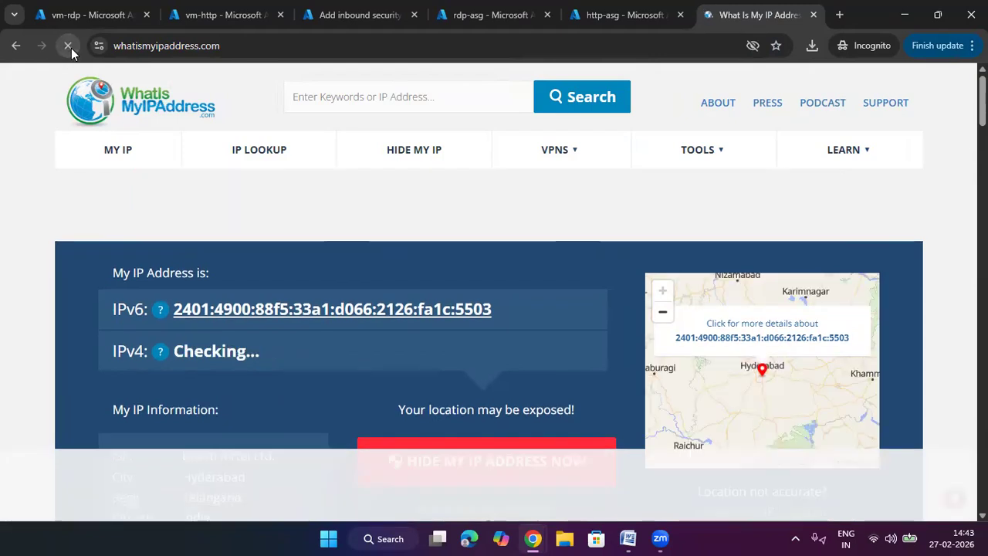
drag(287, 356, 177, 357)
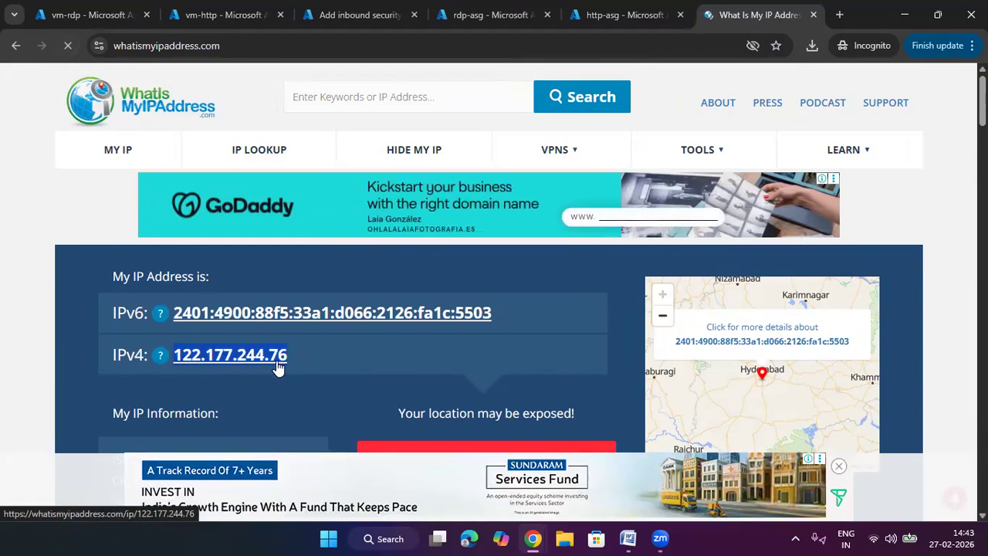
click(494, 14)
click(316, 11)
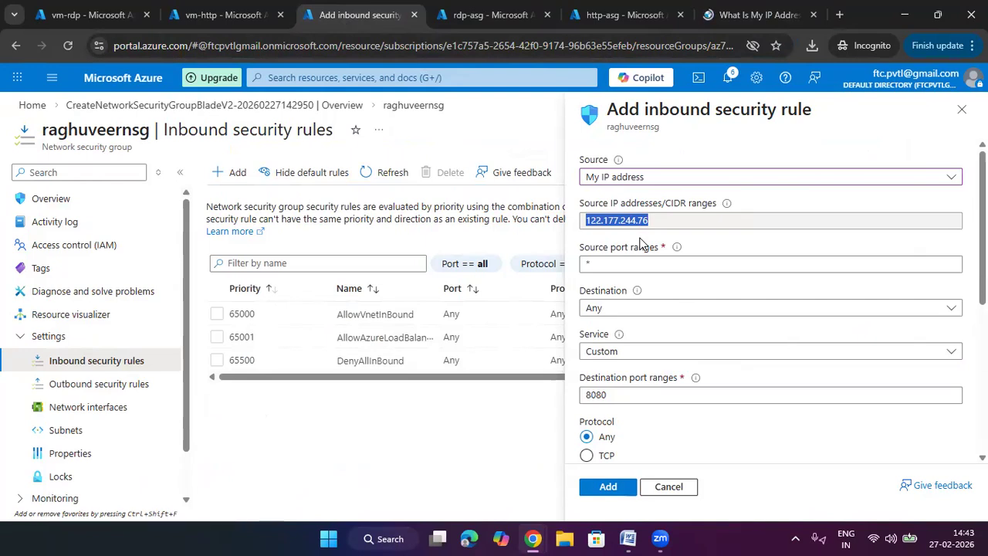
- Set the inbound rule's source to Any and its destination to the application security group rdp-asg
click(658, 180)
click(662, 193)
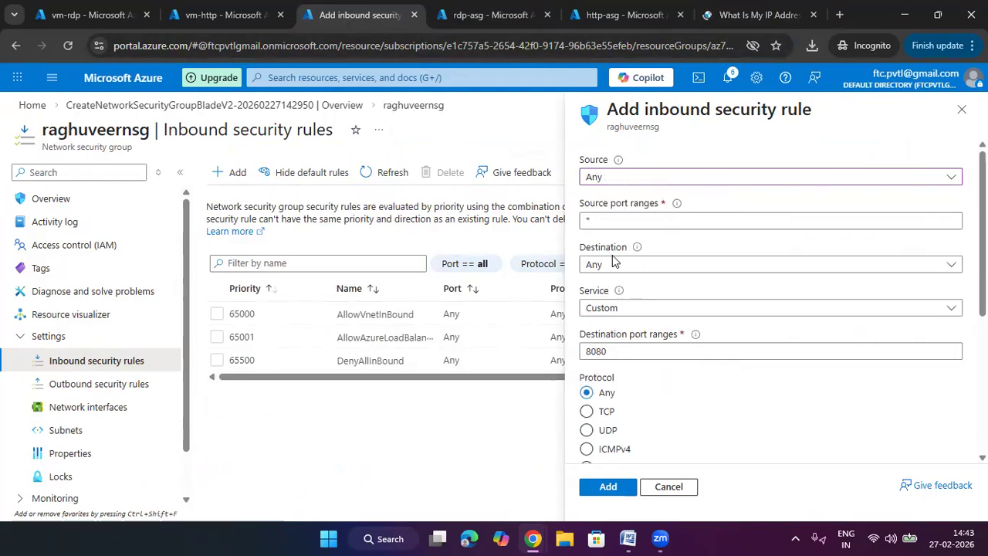
click(648, 312)
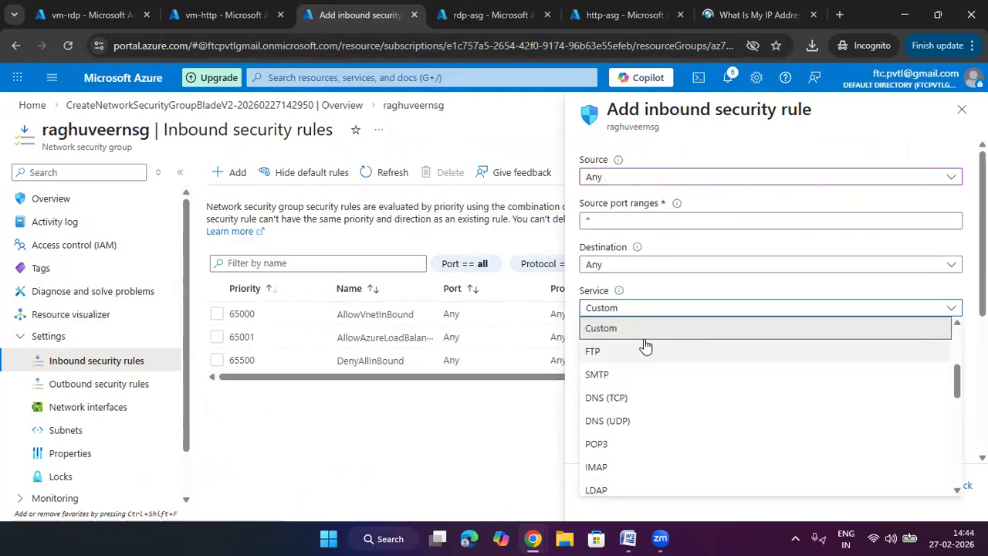
click(504, 369)
scroll(694, 351, down, 1)
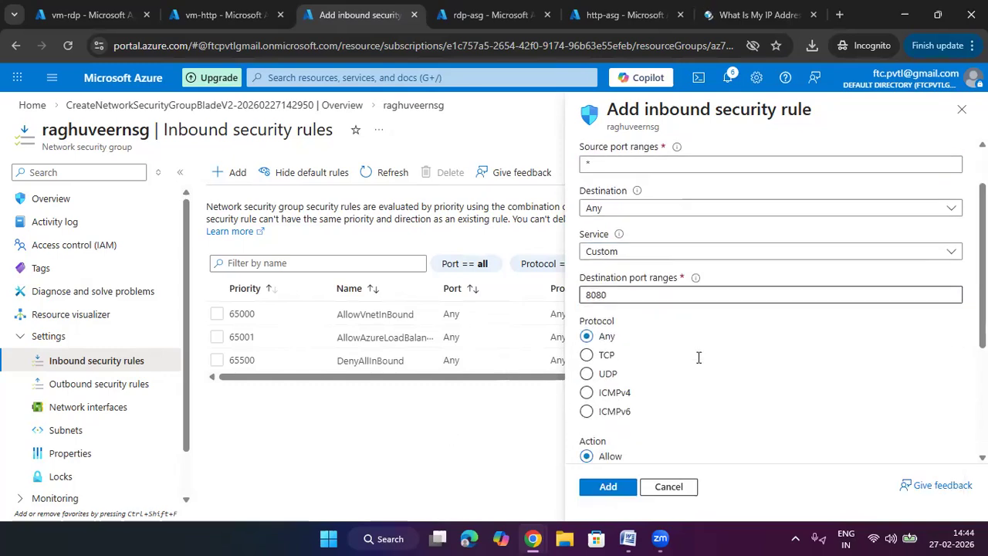
click(637, 195)
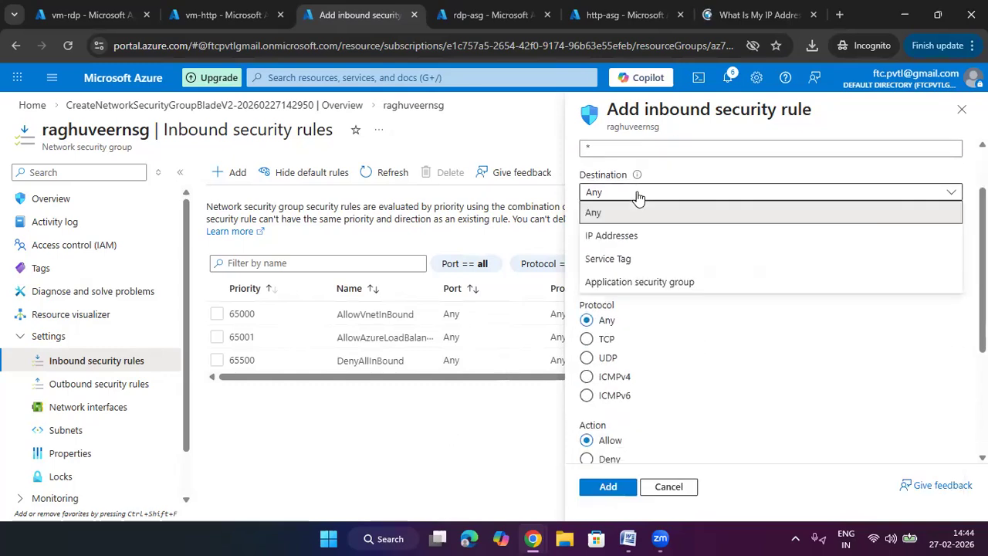
click(653, 283)
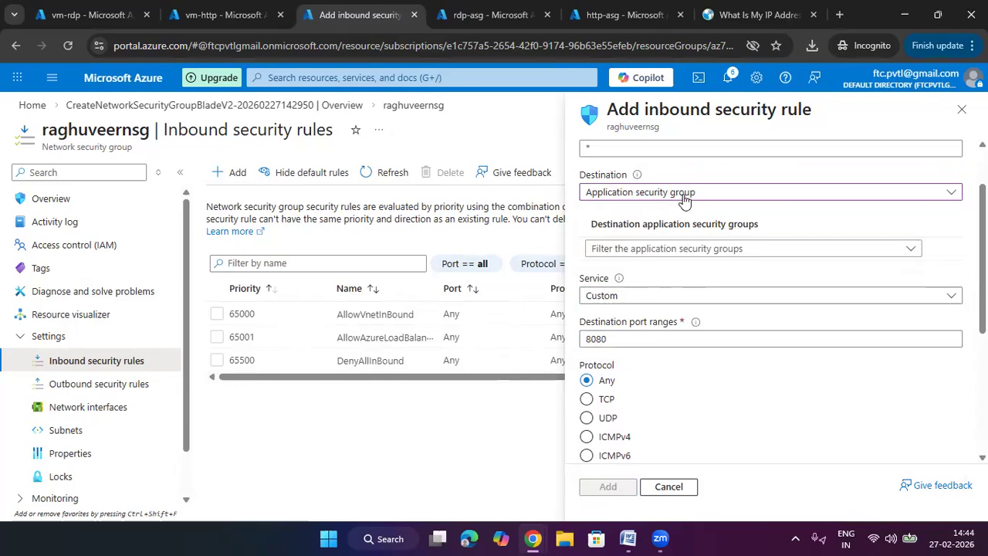
click(662, 250)
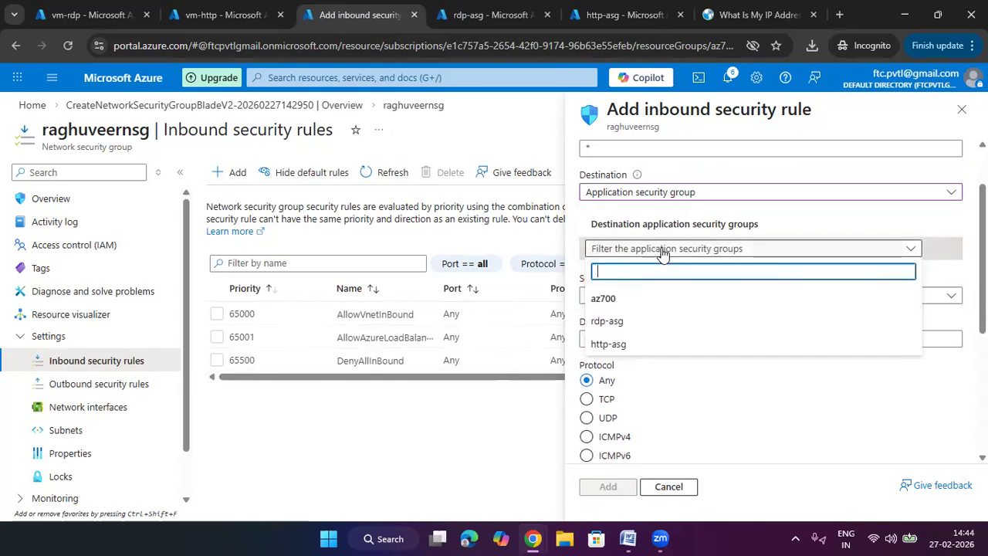
click(631, 323)
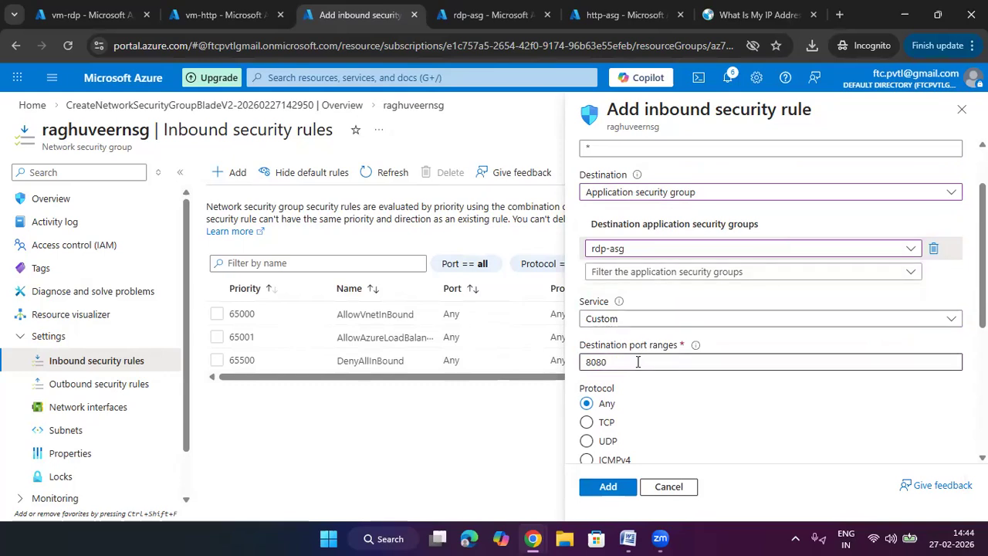
- Set the rule's service to RDP, name it allow-rdp, and add it to the network security group
click(647, 318)
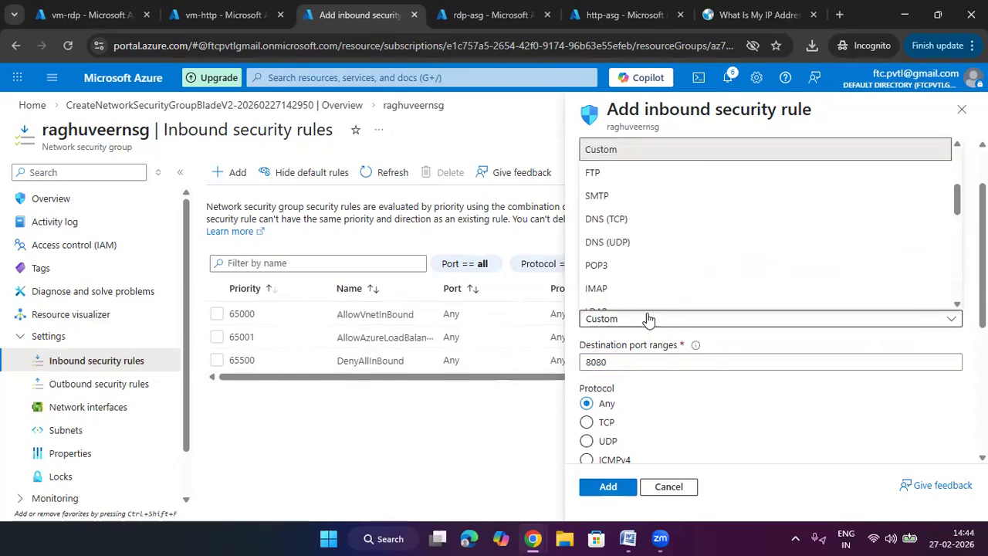
scroll(638, 277, up, 3)
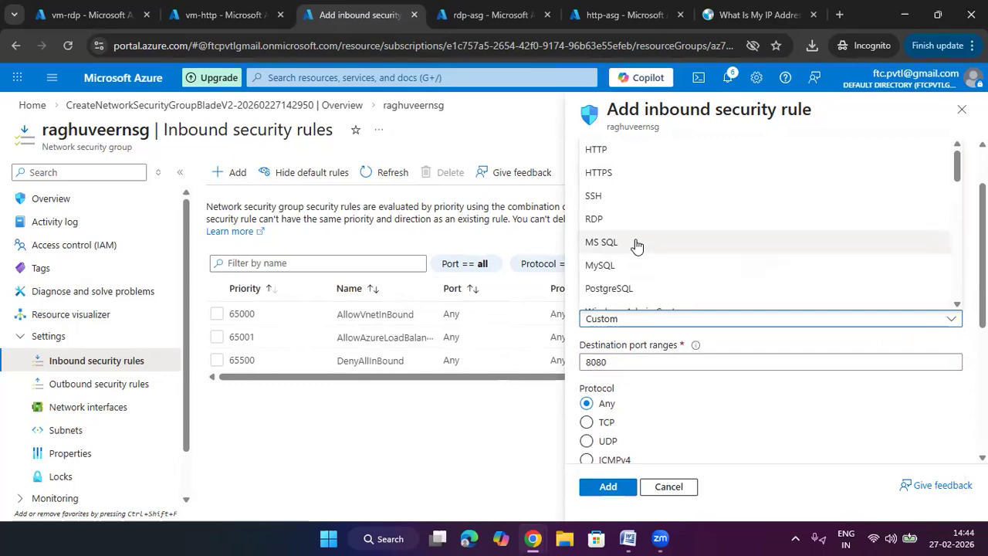
click(619, 220)
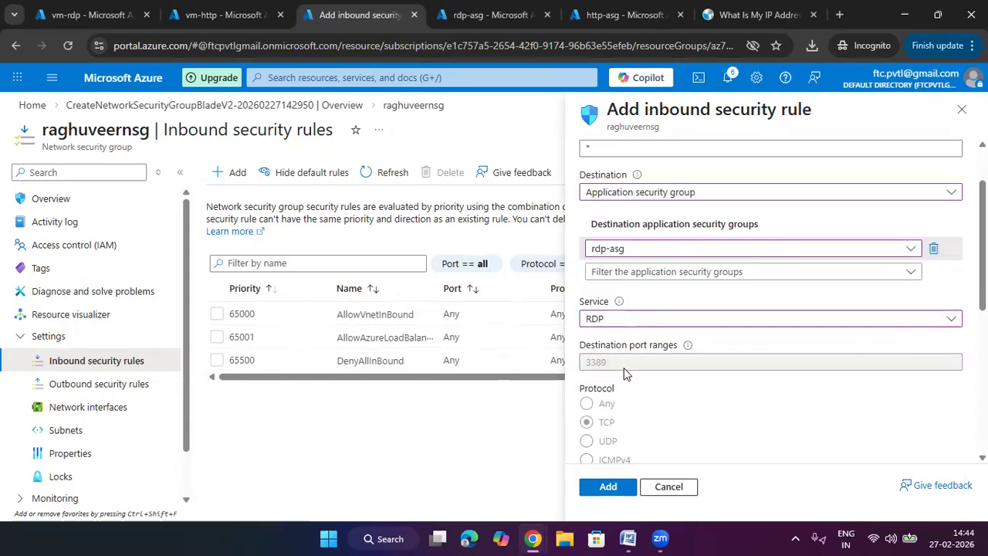
scroll(655, 356, down, 5)
click(627, 285)
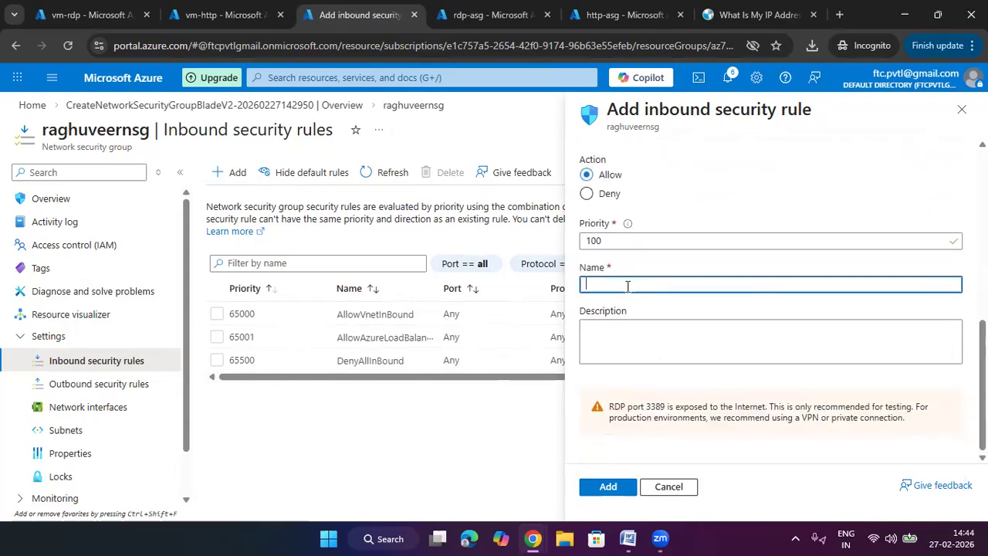
text(allow-)
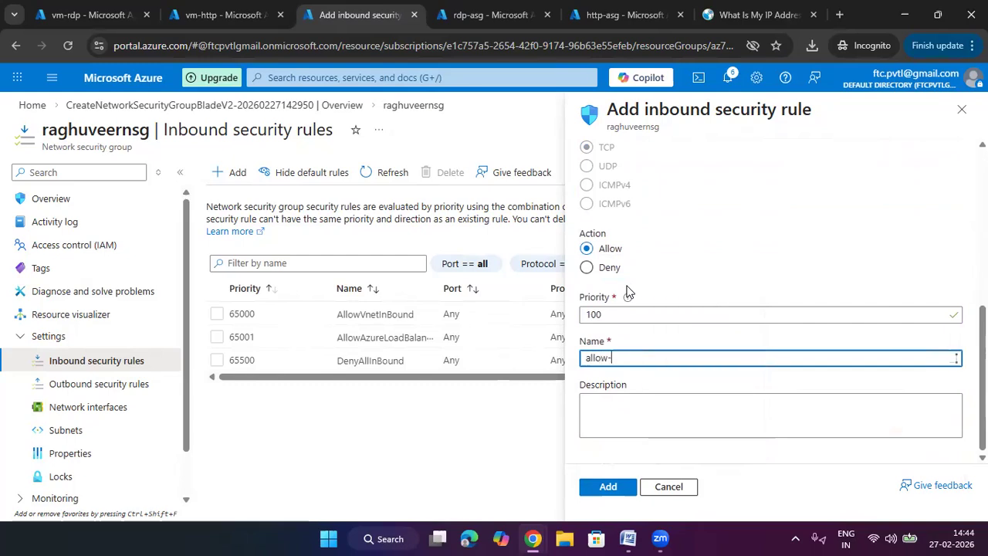
click(611, 488)
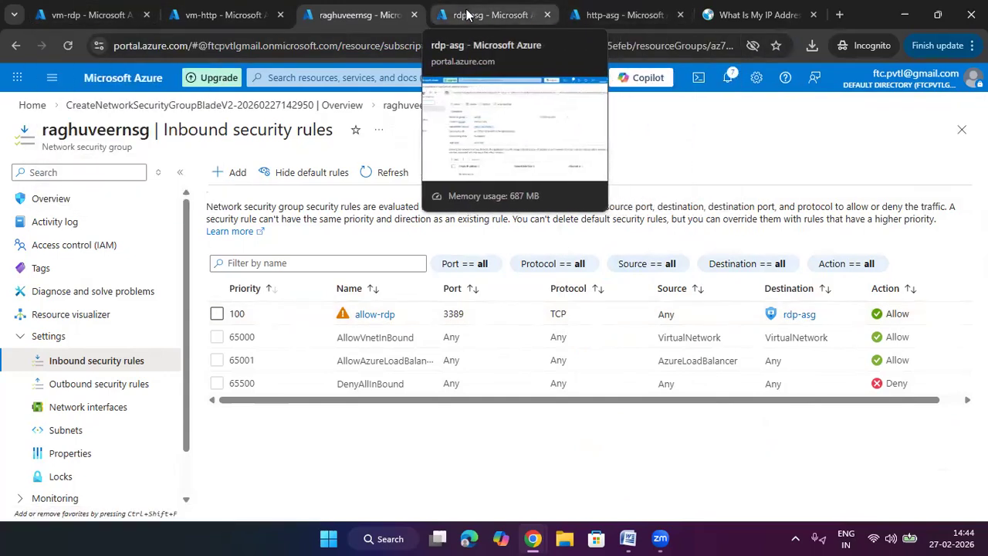
- Start a new inbound security rule in raghuveernsg with the application security group http-asg as its destination
click(492, 16)
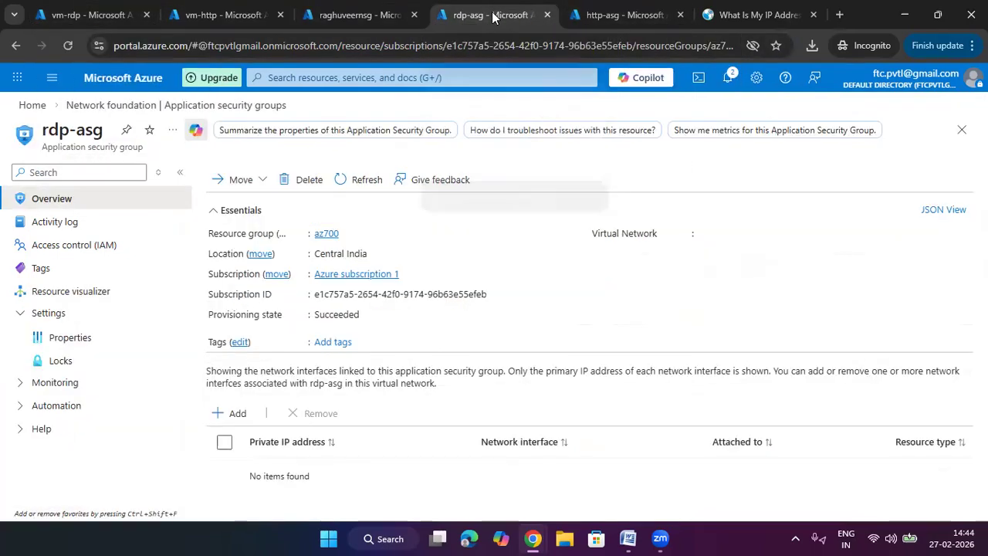
click(378, 16)
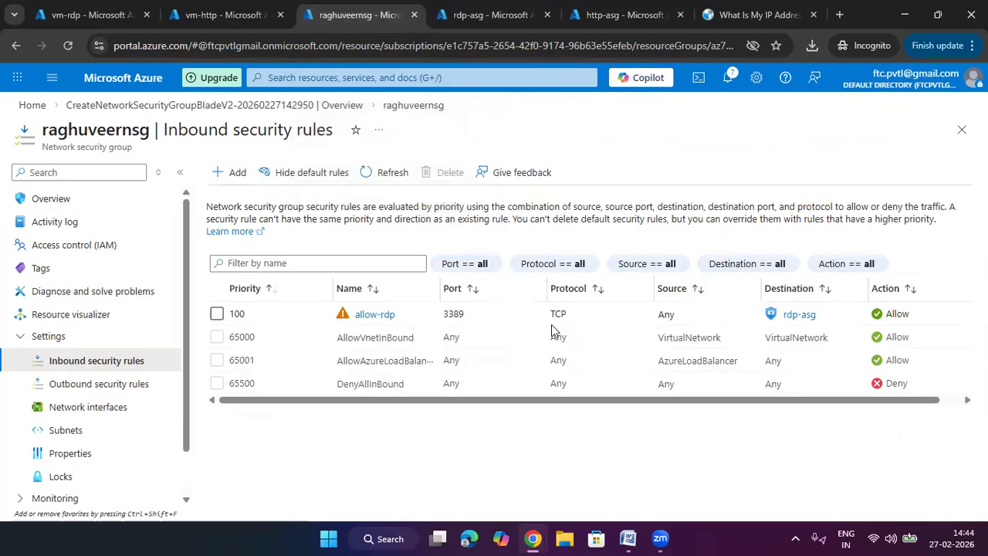
click(229, 176)
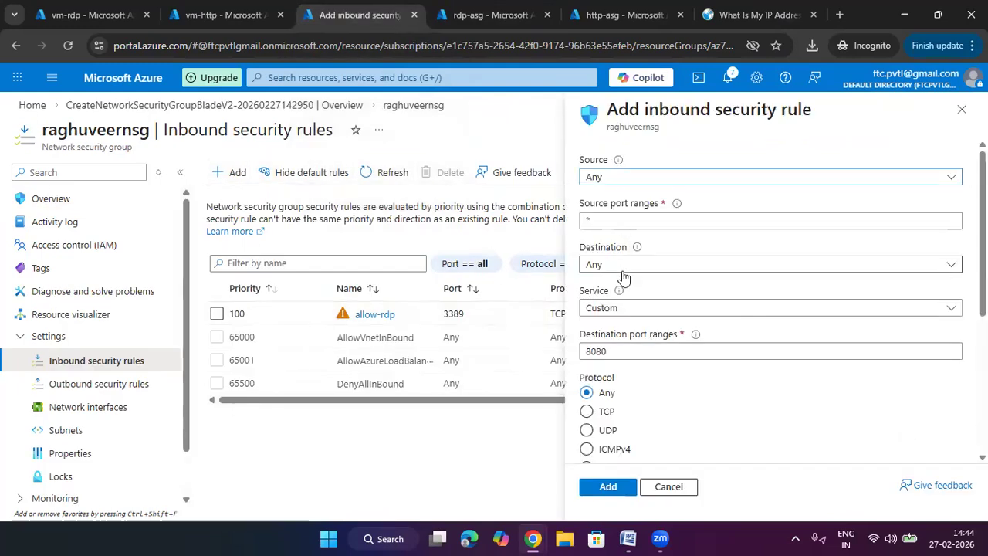
click(622, 265)
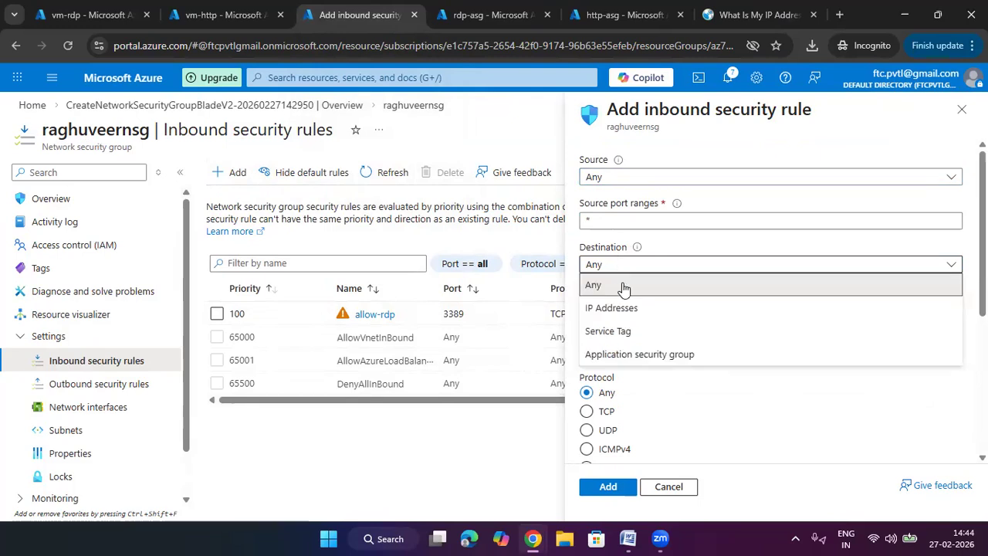
click(637, 354)
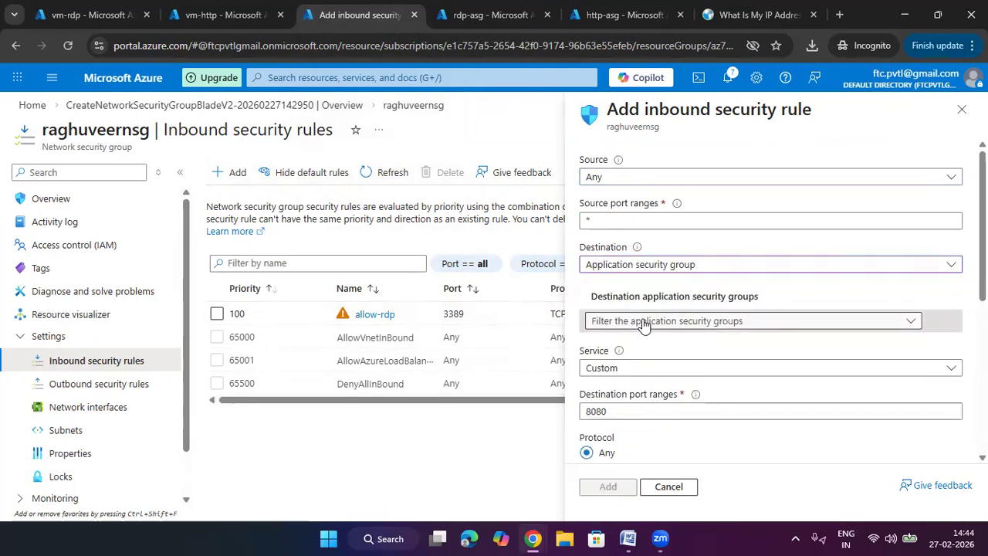
click(642, 321)
click(626, 416)
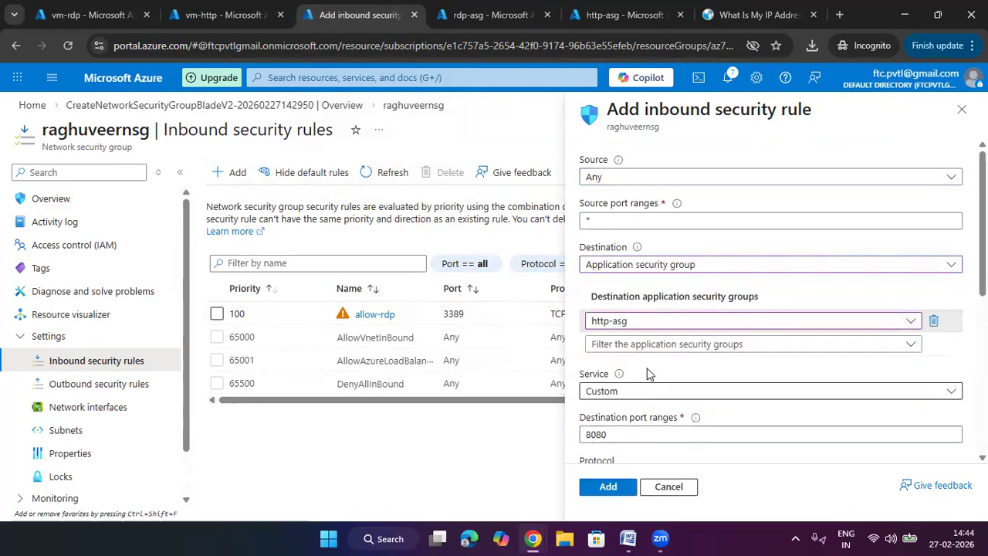
- Set the rule's service to HTTP, name it allow-http, and add it to the network security group
scroll(665, 396, down, 2)
click(629, 245)
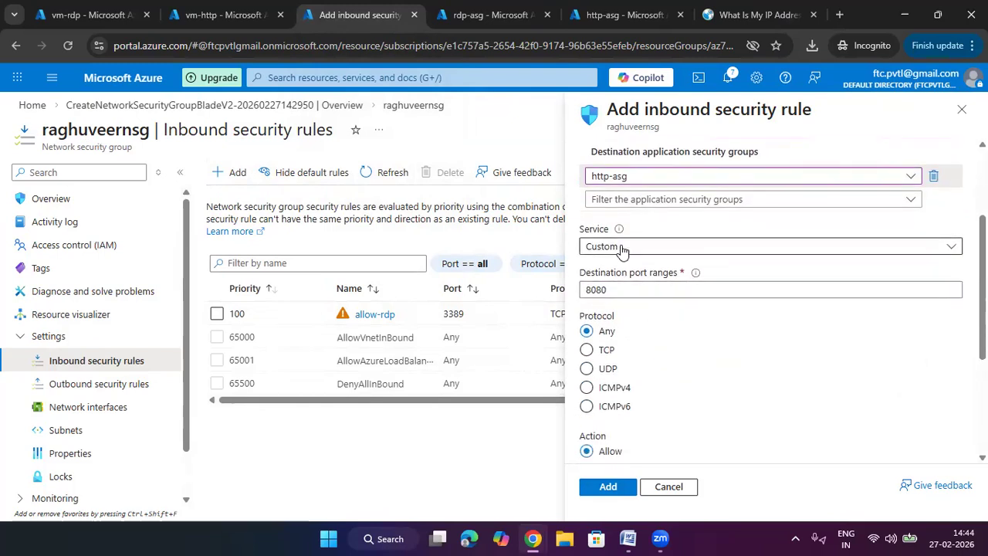
click(613, 269)
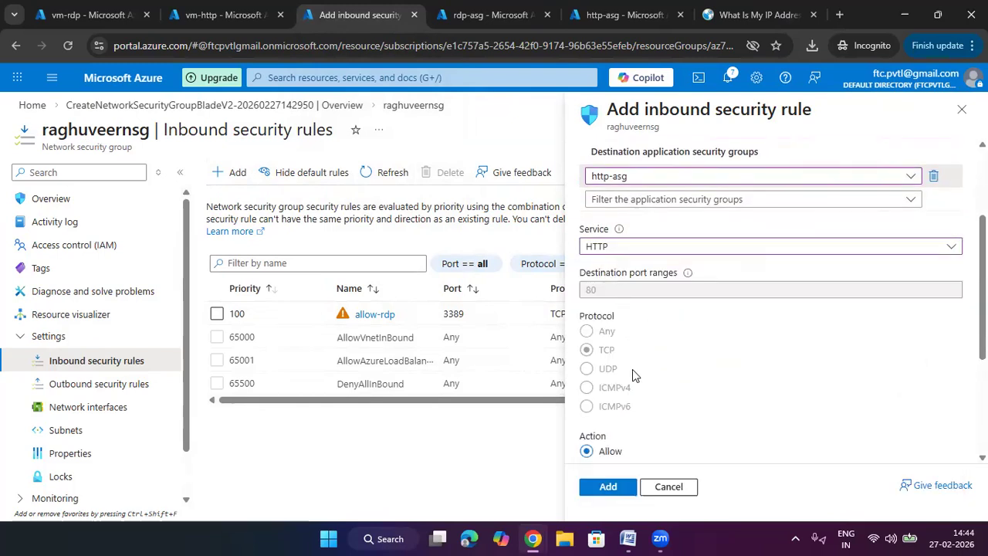
scroll(632, 369, down, 2)
click(617, 417)
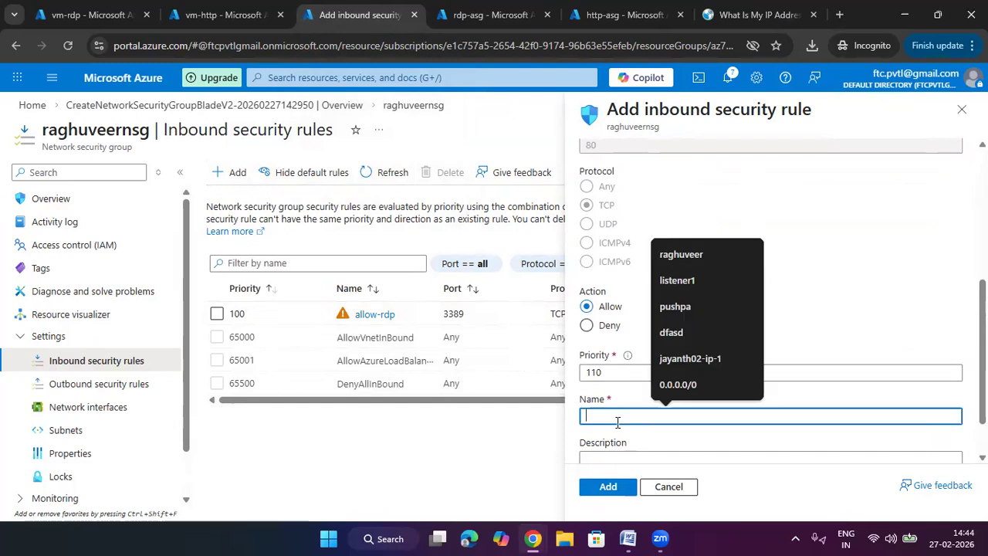
text(allow-)
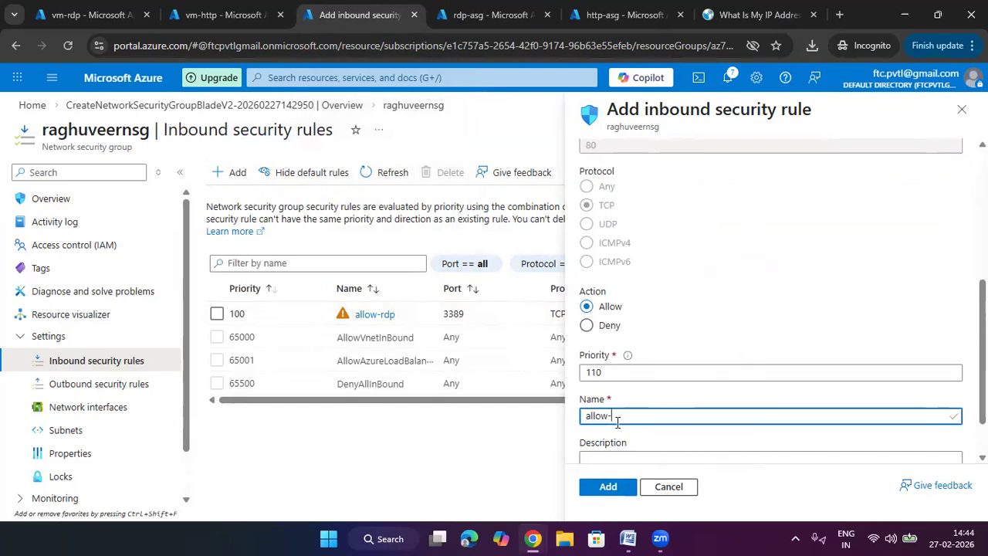
text(http)
click(625, 488)
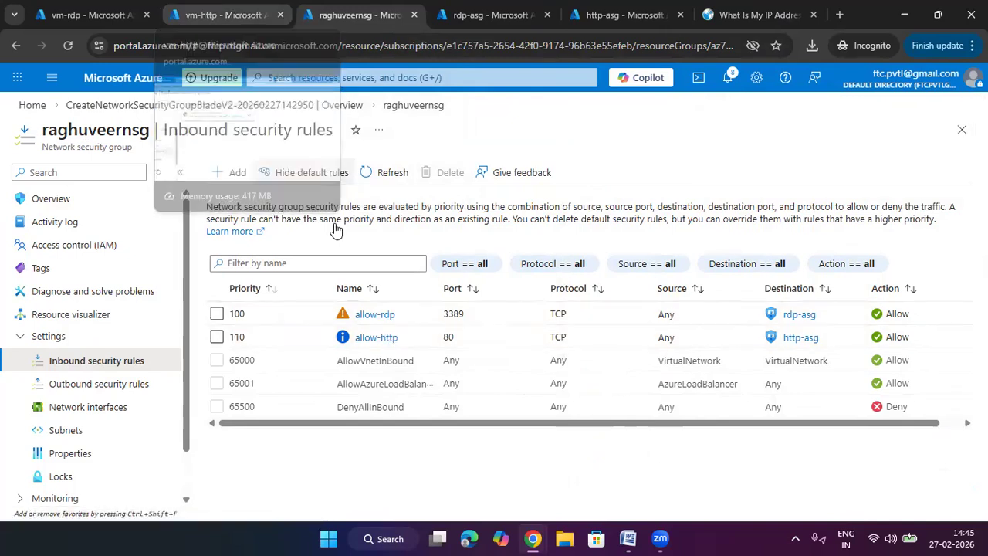
- Go to the Connect page of vm-rdp and launch the previously downloaded vm-rdp.rdp file
click(100, 15)
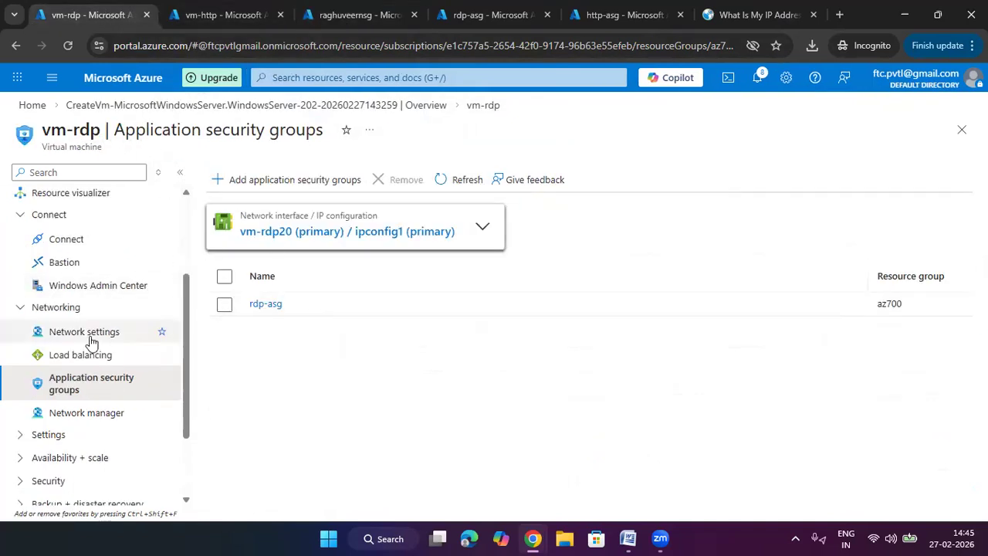
scroll(67, 232, up, 3)
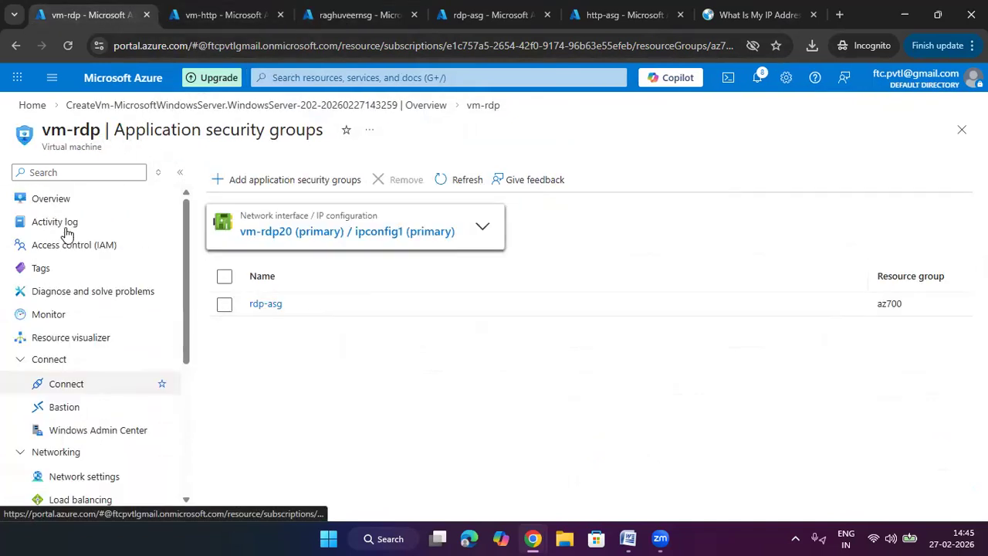
click(67, 385)
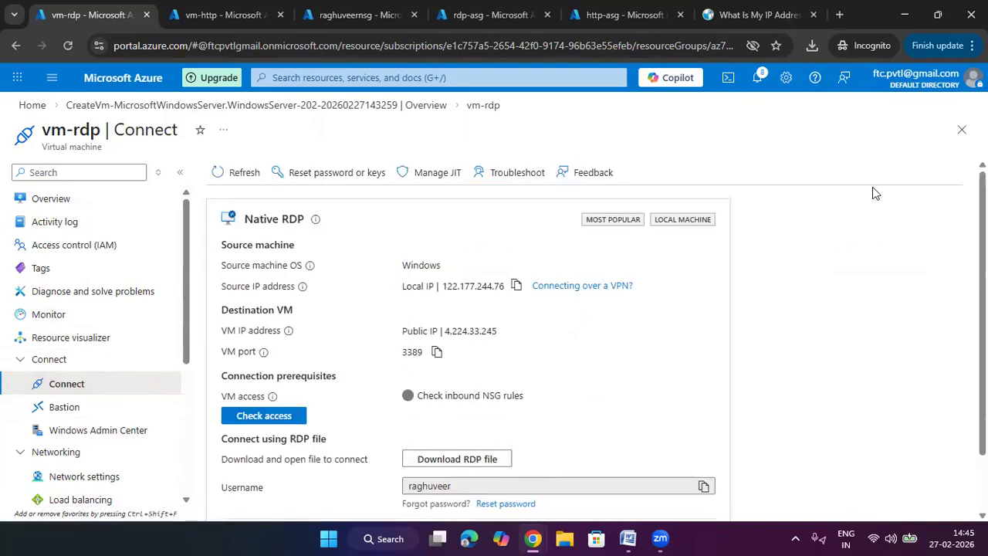
click(811, 47)
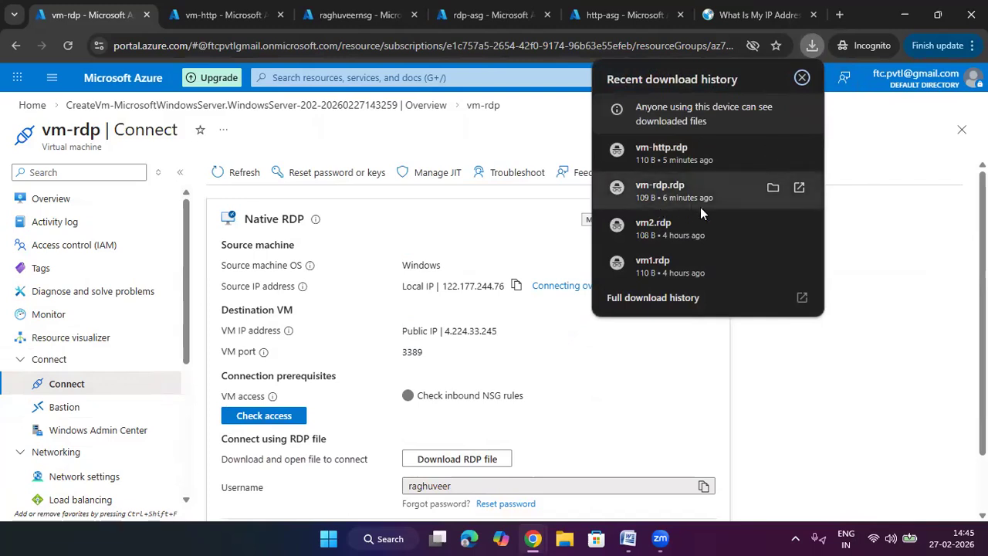
click(678, 195)
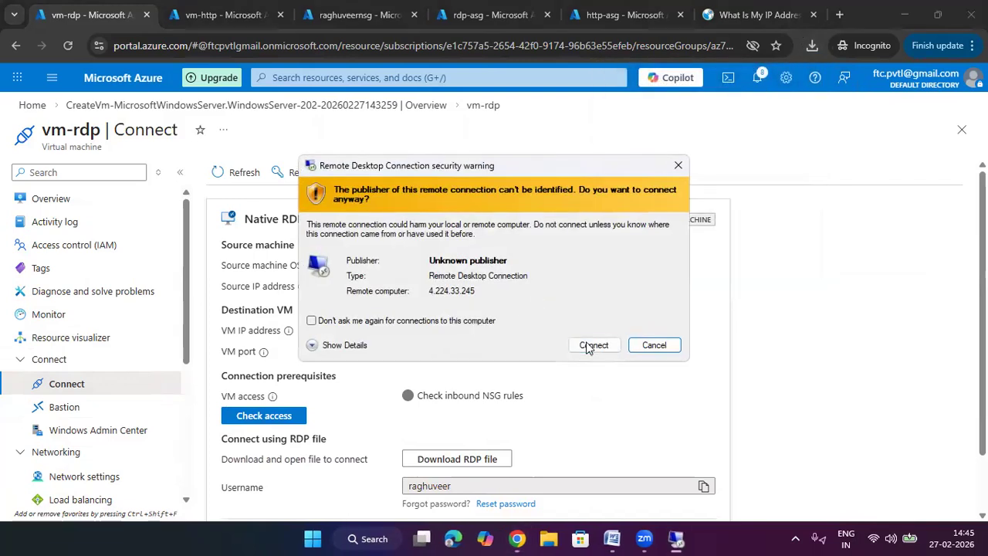
- Connect to vm-rdp with the account password, accepting the security and certificate warnings, and close the remote session
click(591, 344)
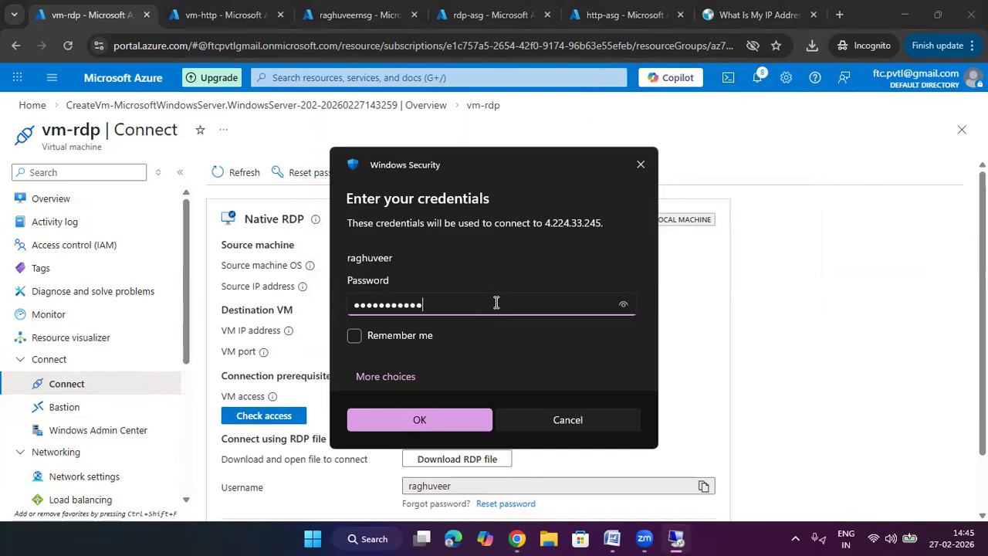
key(Return)
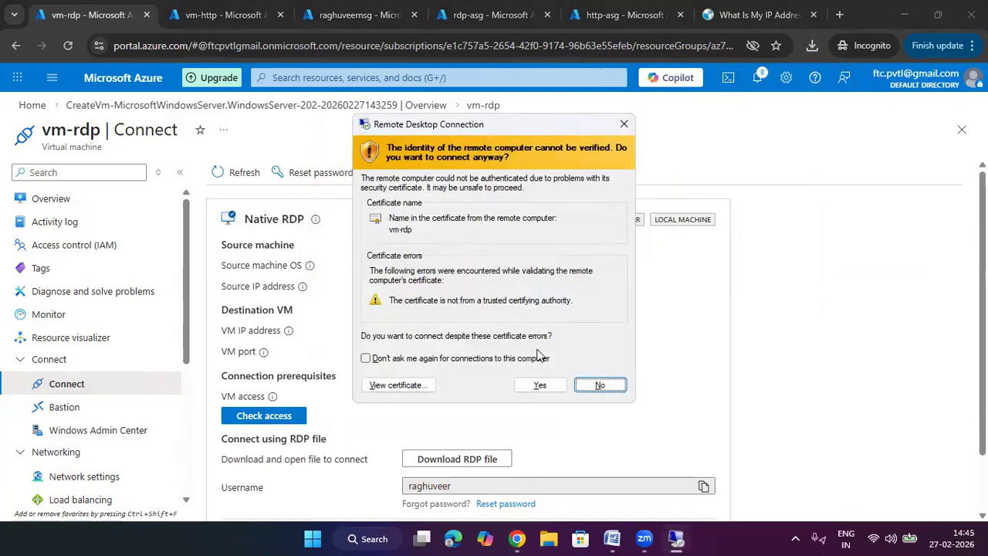
click(539, 385)
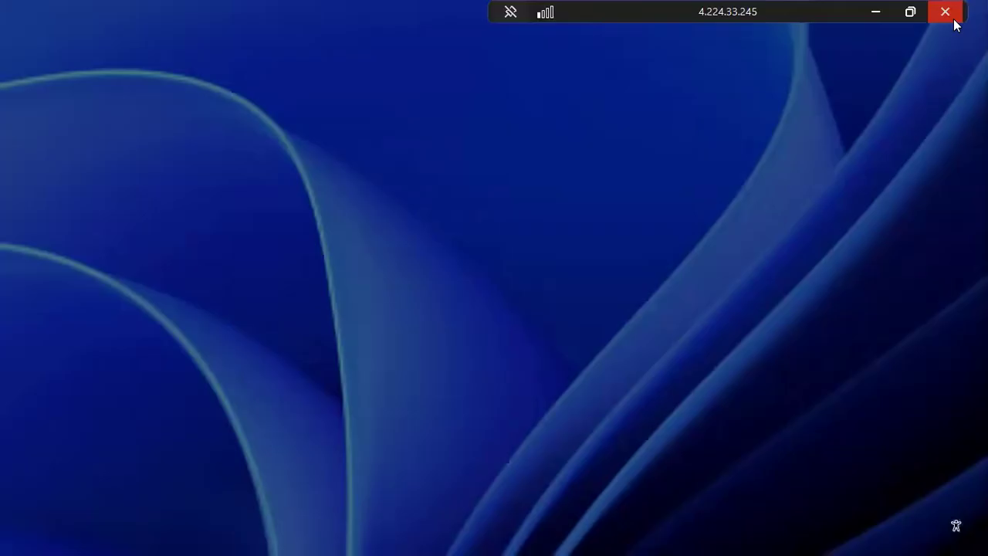
click(950, 15)
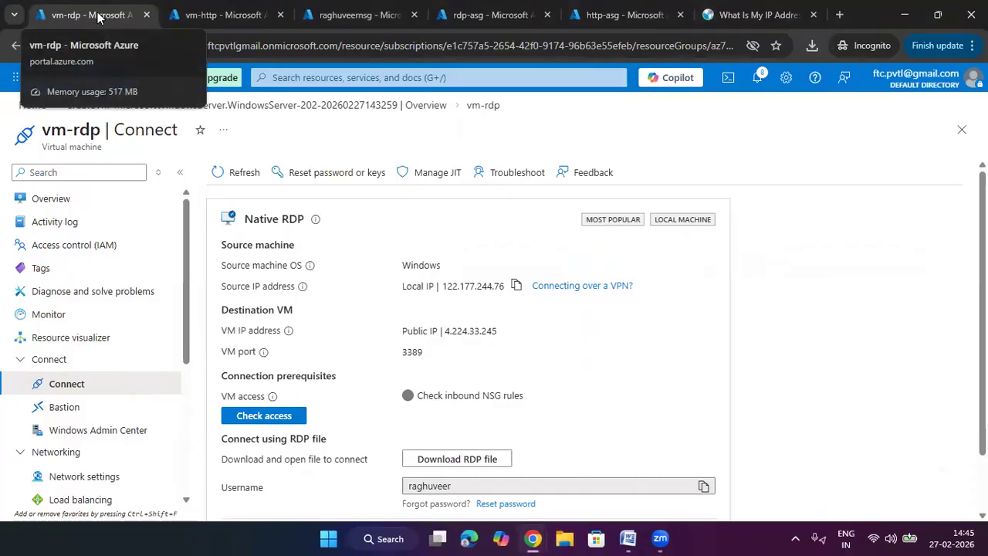
- Try to connect to vm-http over Remote Desktop with the downloaded vm-http.rdp file
click(216, 15)
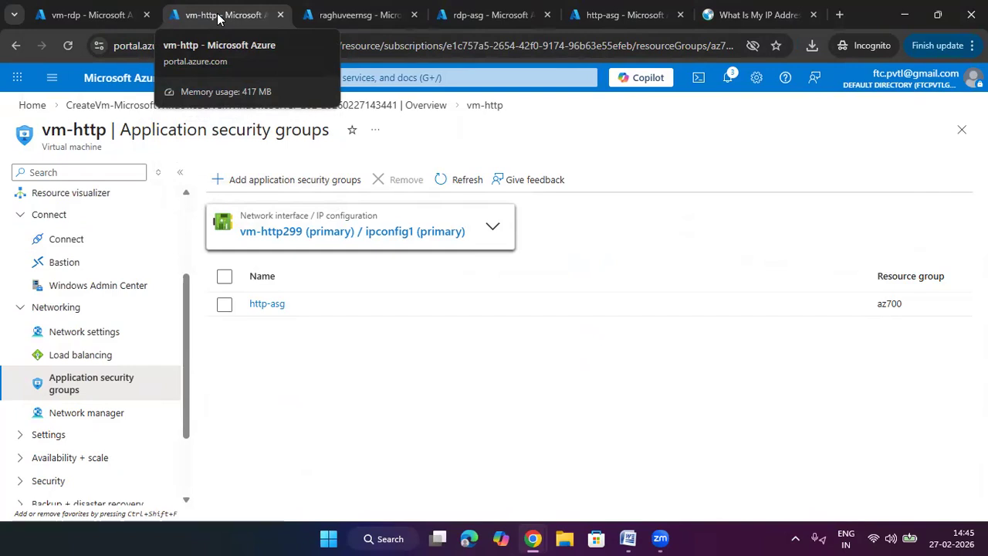
click(142, 249)
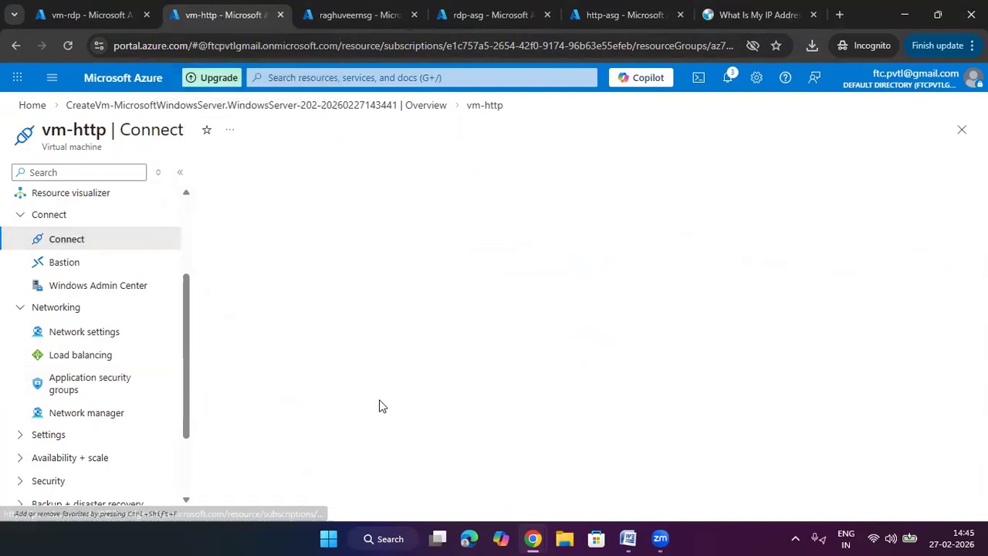
click(811, 45)
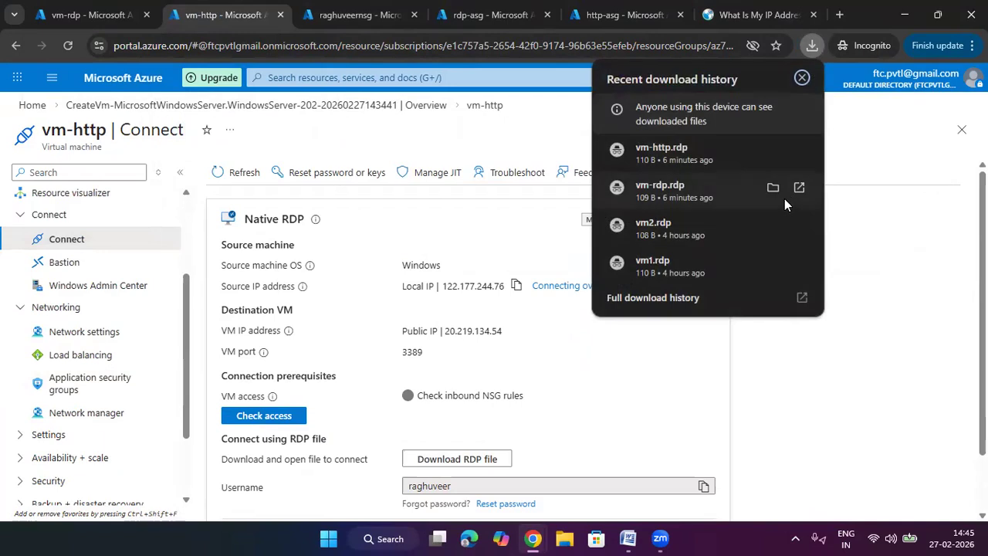
click(706, 146)
click(593, 345)
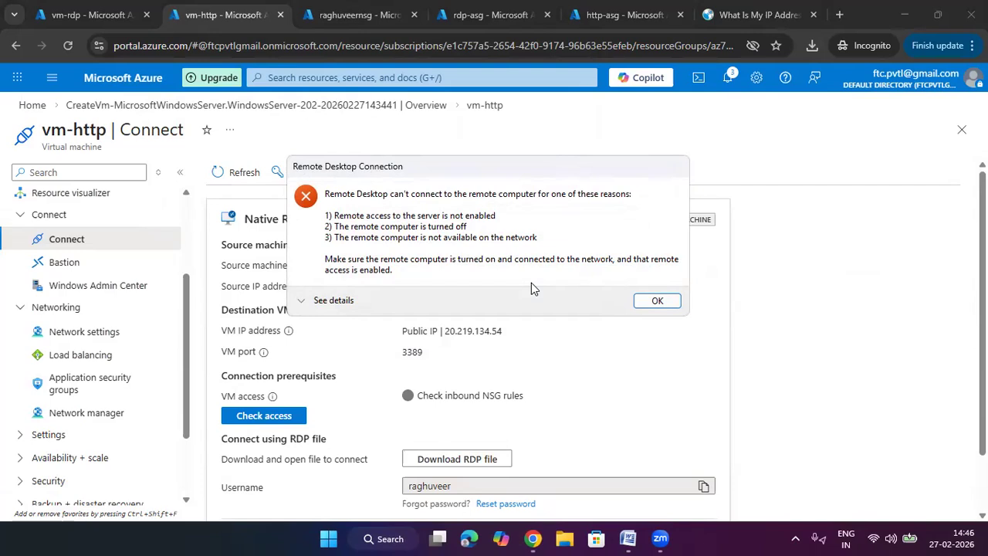
click(656, 300)
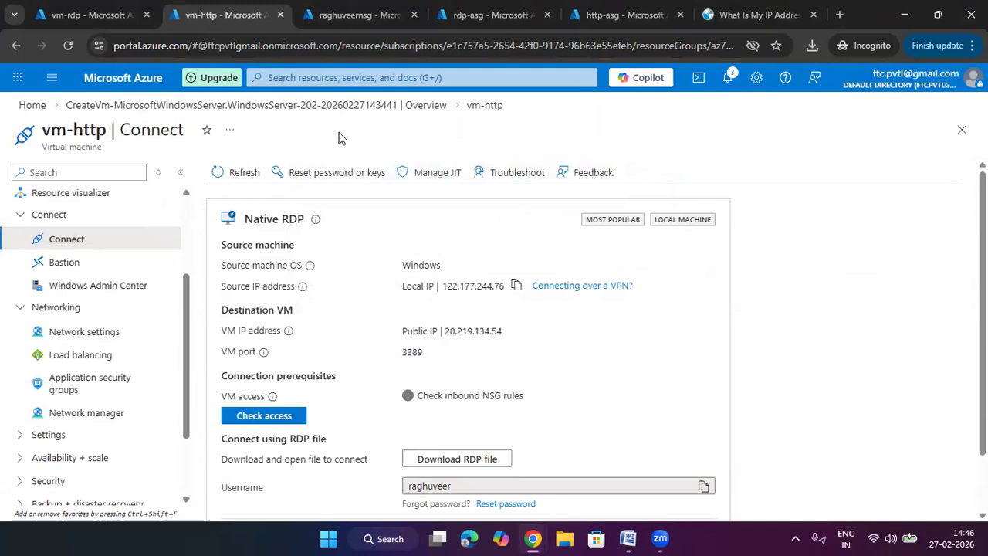
- Open vm-http from the portal's virtual machines list and go to its resource group az700
click(102, 12)
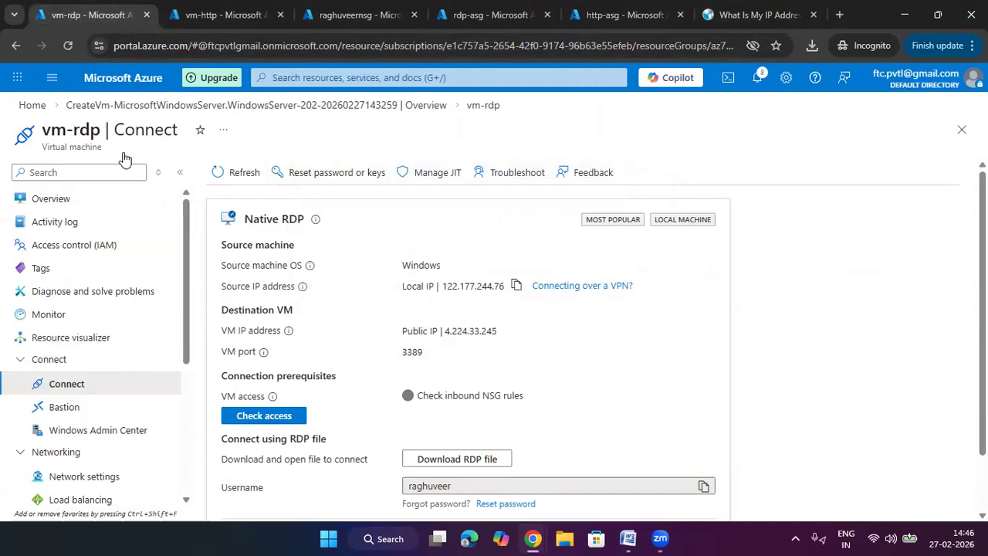
click(34, 110)
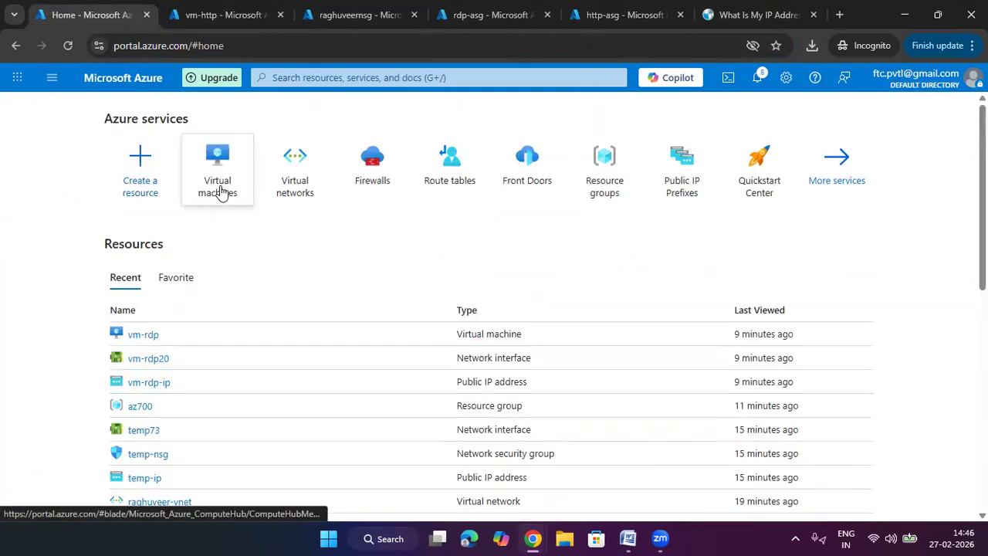
mouse_move(240, 209)
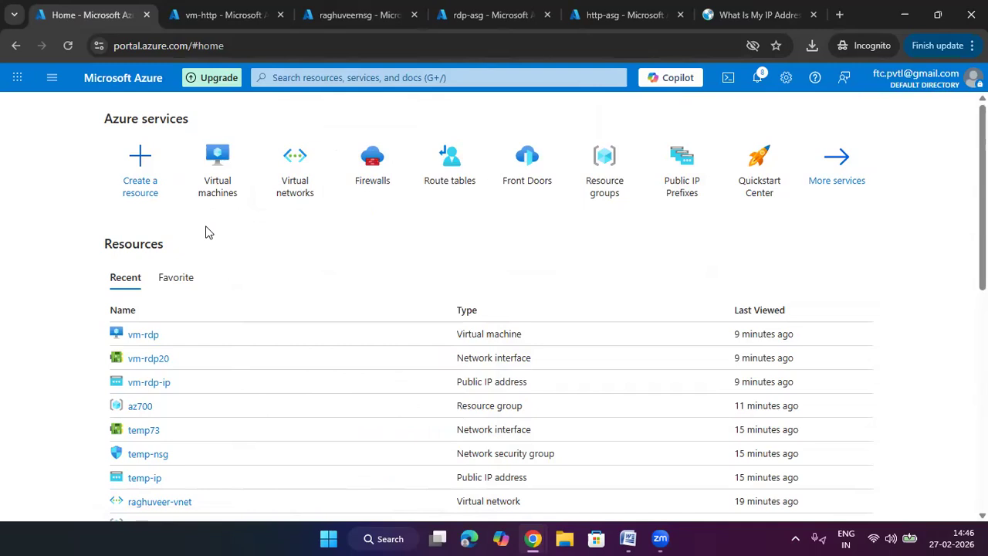
click(212, 191)
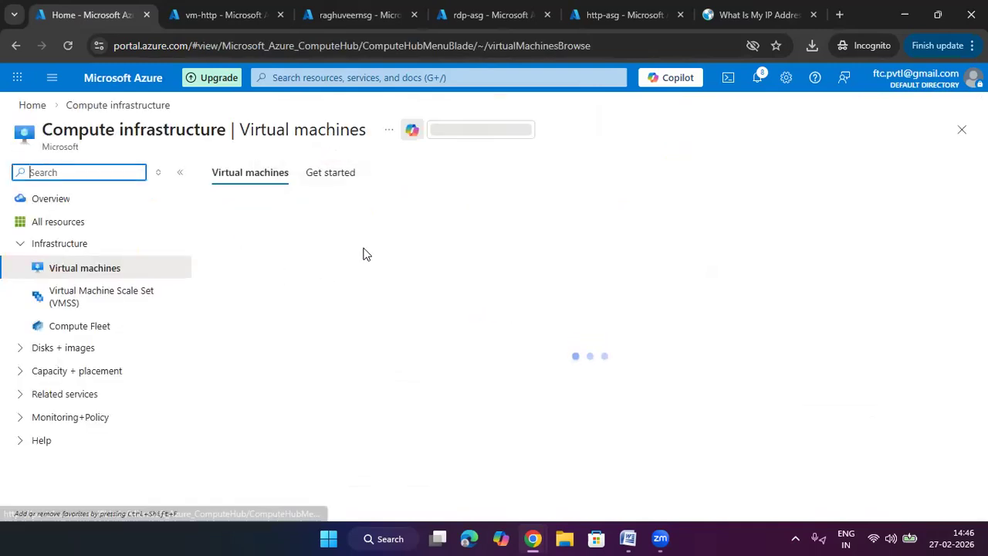
click(281, 312)
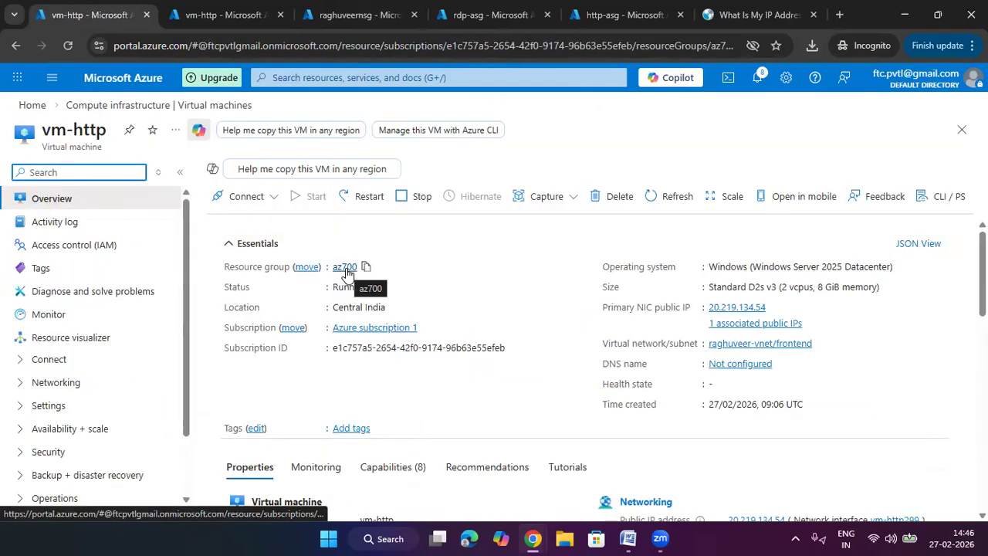
click(345, 267)
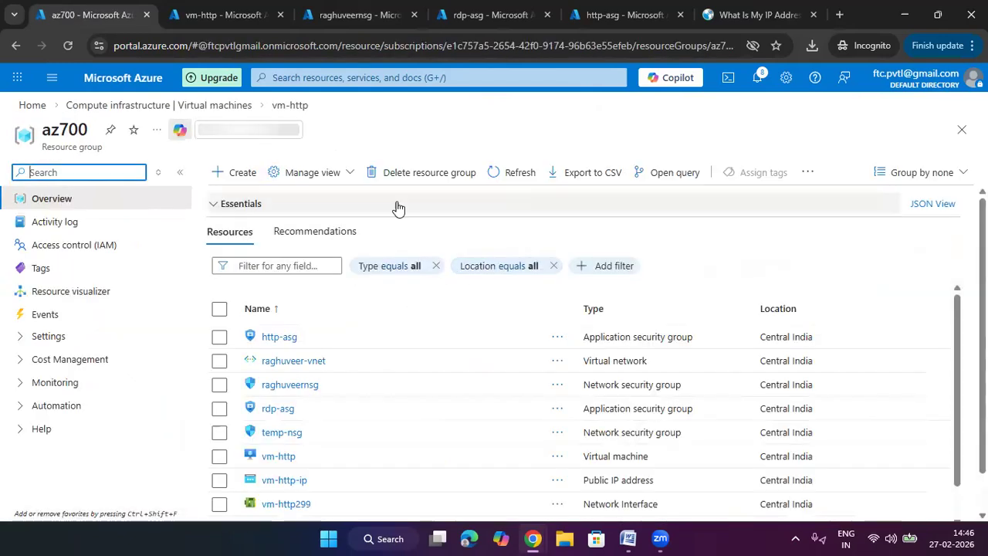
- Delete the resource group az700 with force delete applied to its virtual machines, entering az700 to confirm the deletion
click(440, 175)
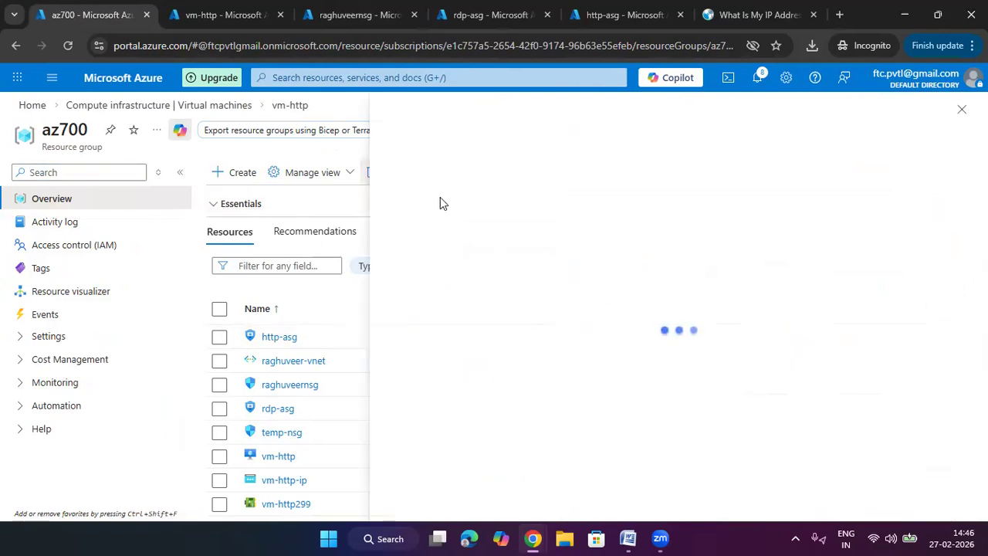
click(392, 415)
click(452, 461)
text(az700)
click(435, 495)
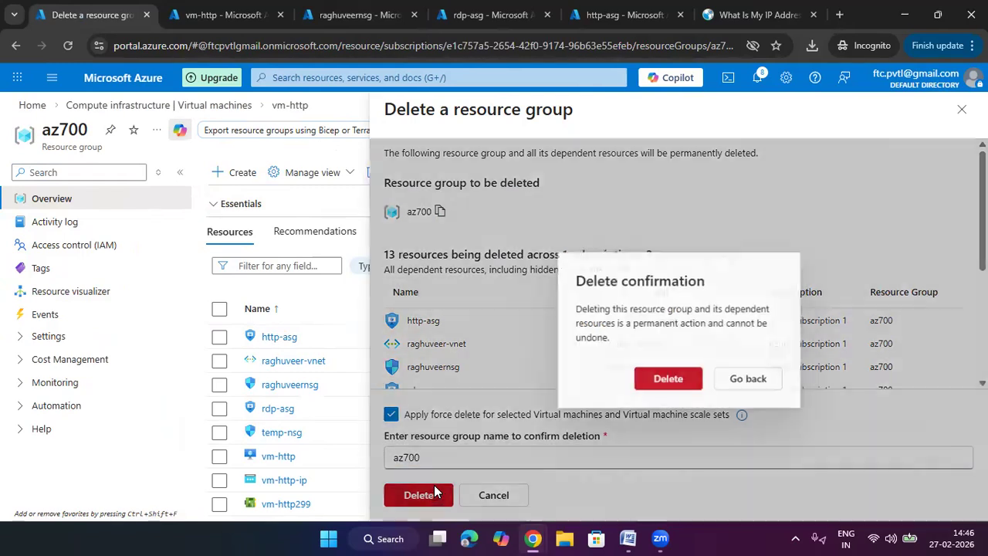
click(676, 387)
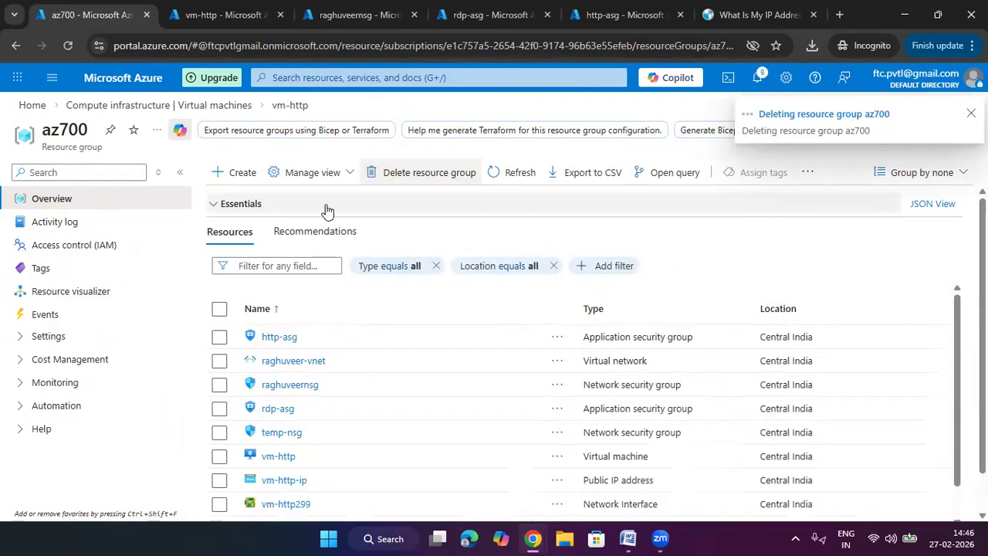